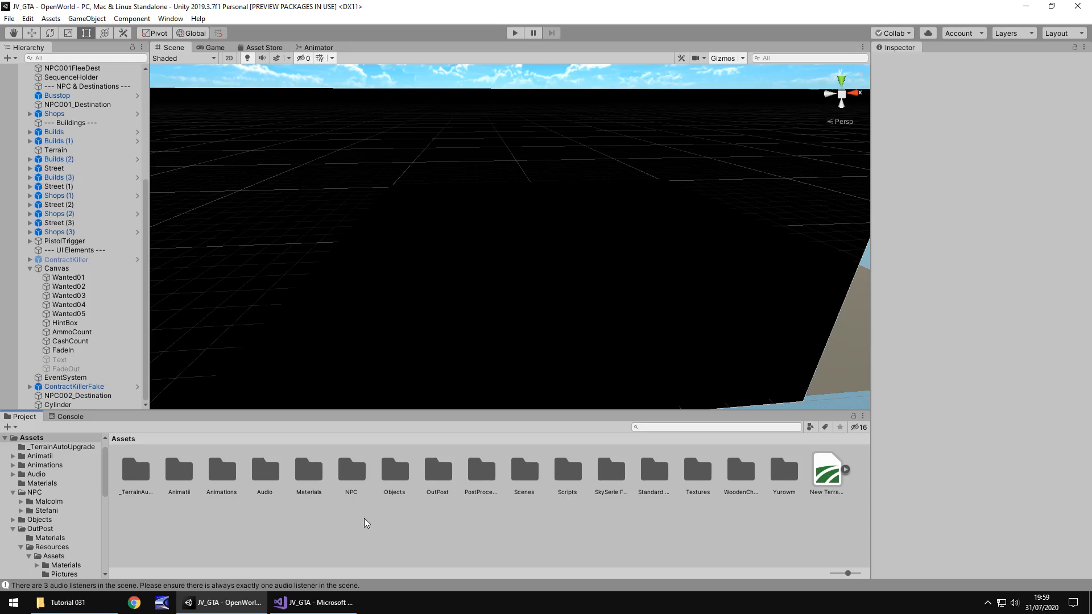
Step: Create a Fonts folder under Assets and open it
click(440, 531)
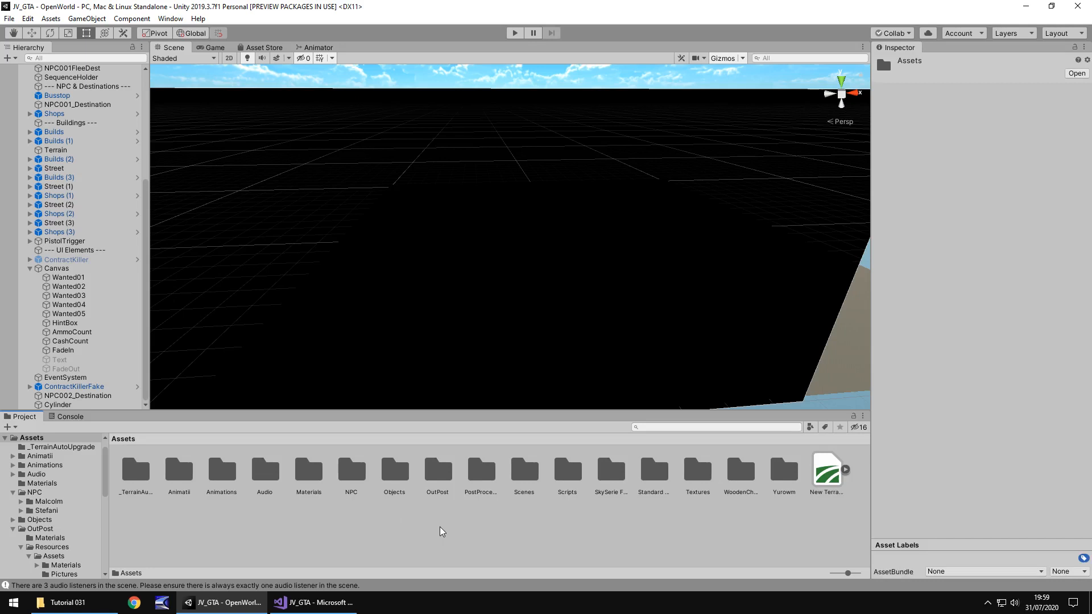
right_click(440, 531)
mouse_move(520, 233)
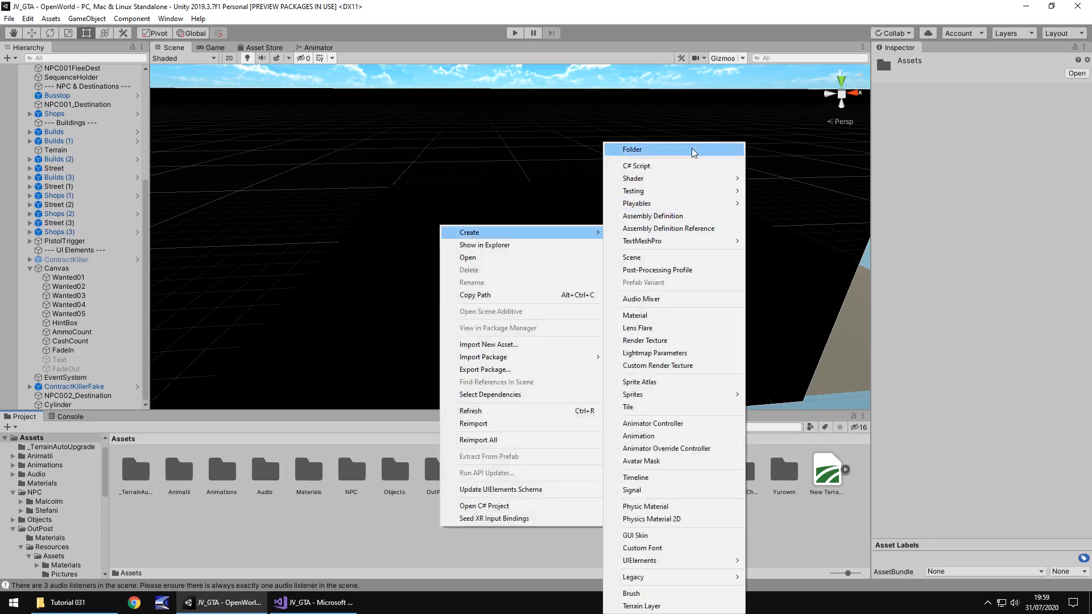
click(693, 152)
text(Font)
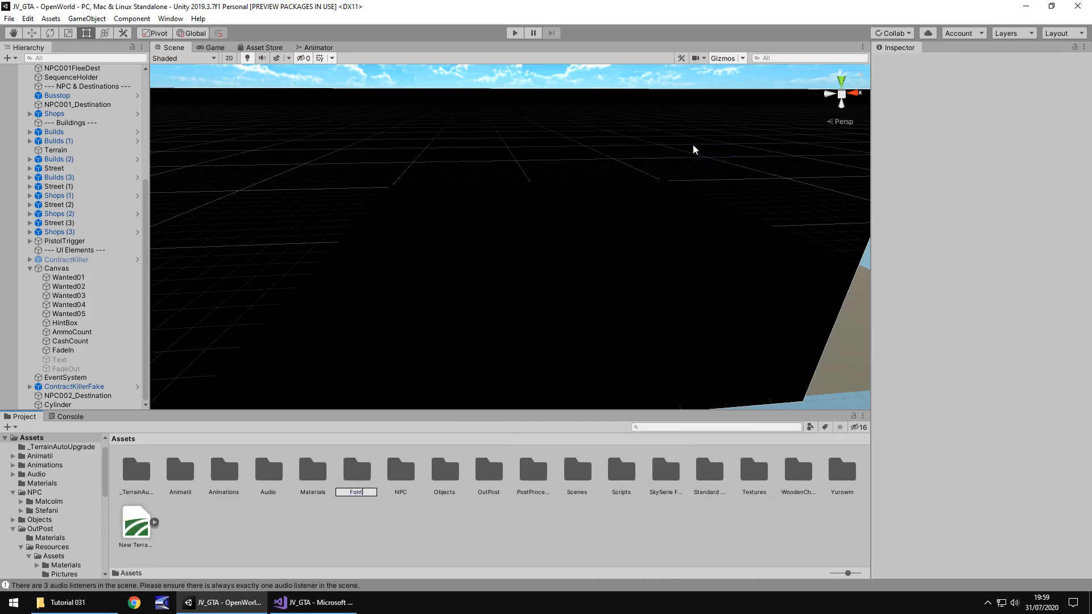
text(s)
key(Return)
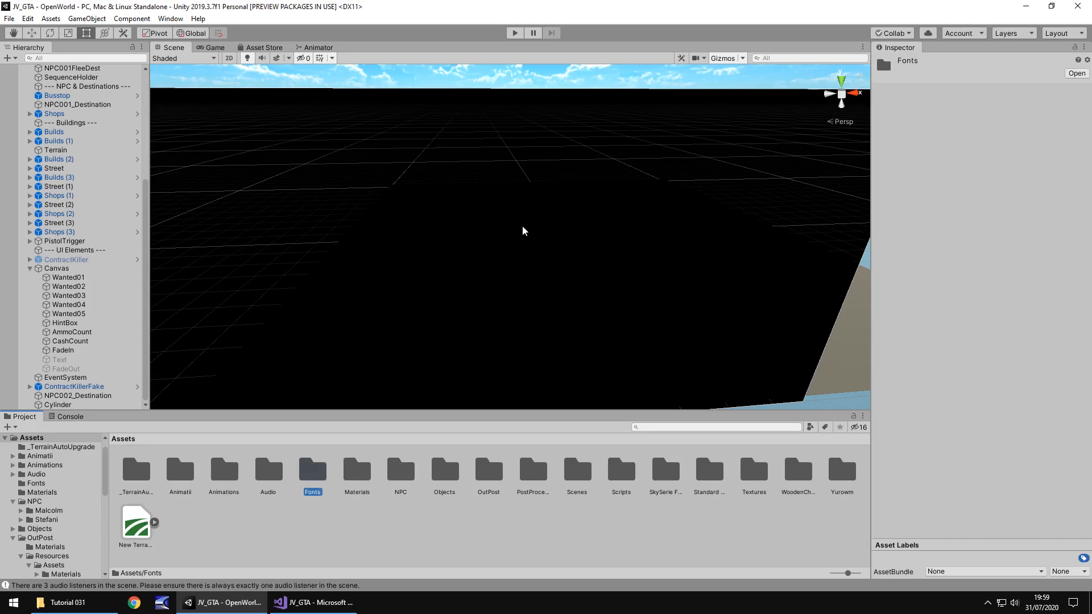
key(Return)
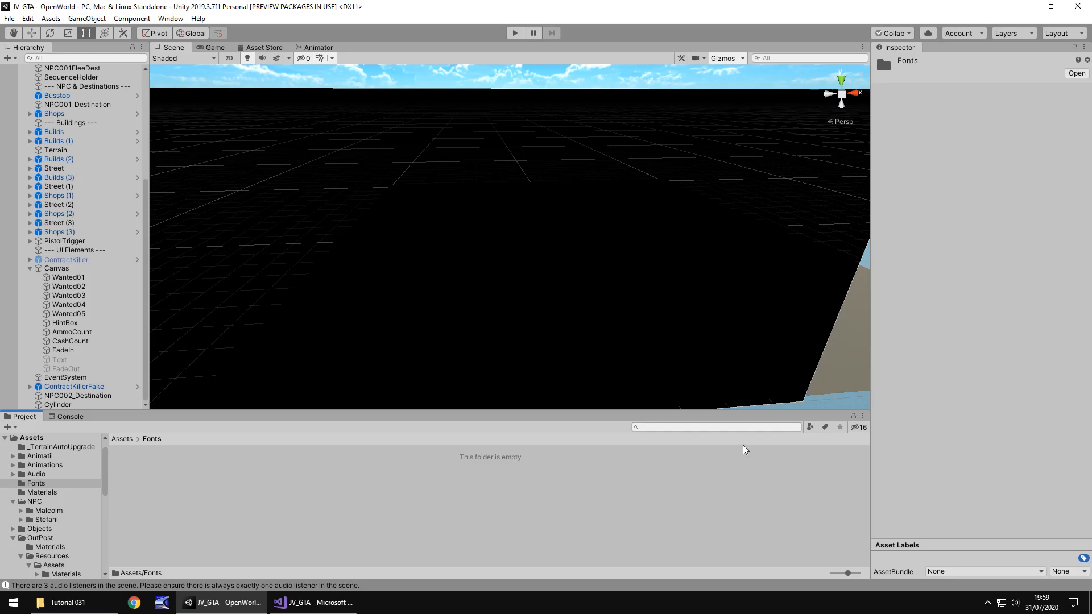
Step: Import the deftone stylus and pricedown font files into the Fonts folder
click(69, 602)
mouse_move(261, 232)
mouse_down()
mouse_move(144, 91)
mouse_move(228, 608)
mouse_move(171, 474)
mouse_up()
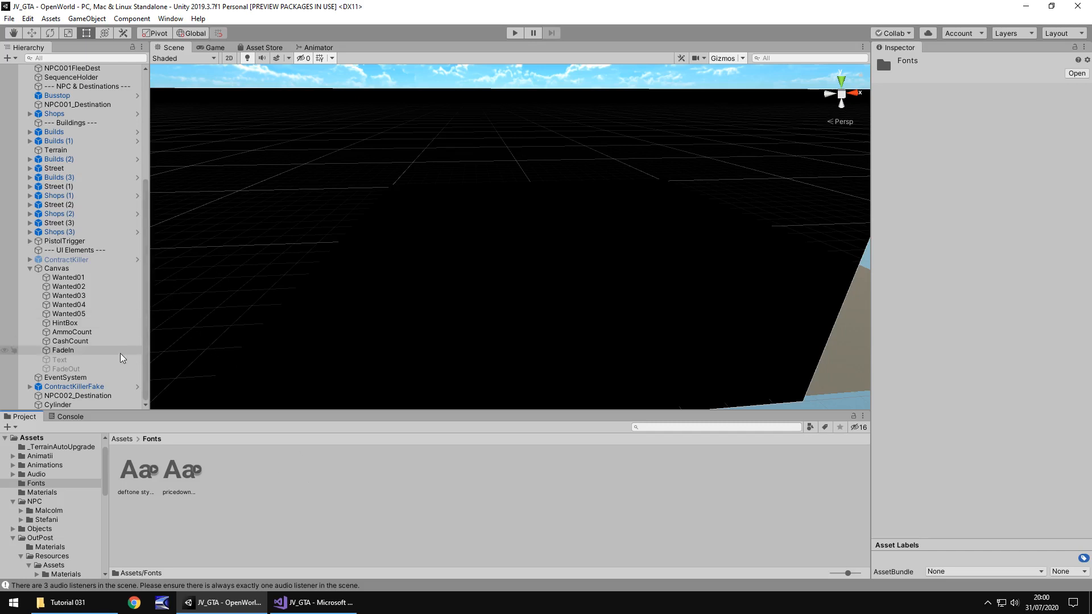
Step: Deactivate the FadeIn overlay so the HUD texts are visible in the scene
click(72, 352)
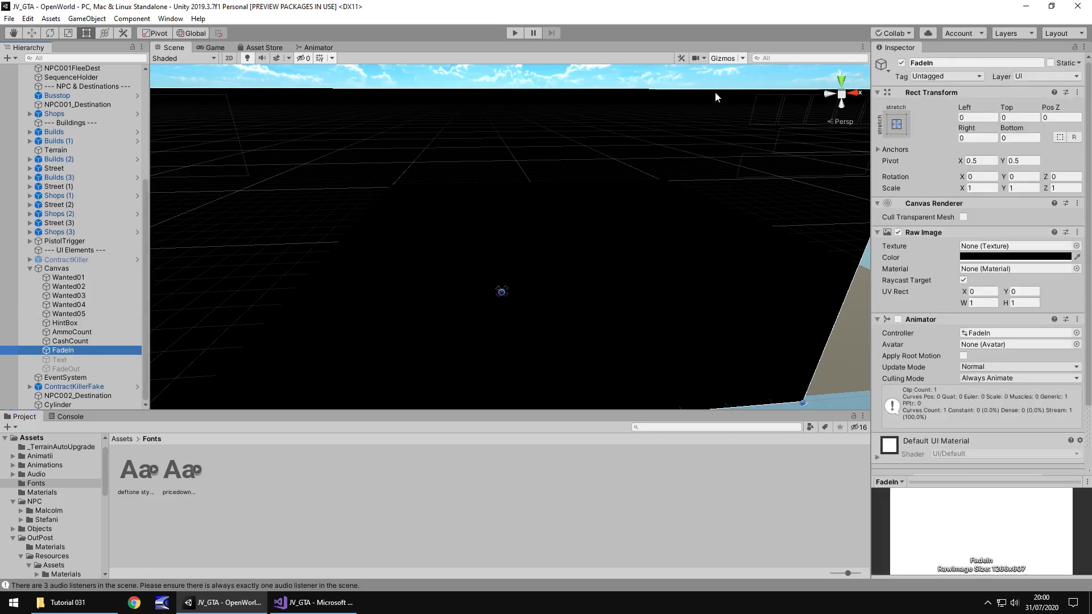
click(902, 63)
middle_drag(853, 161, 705, 161)
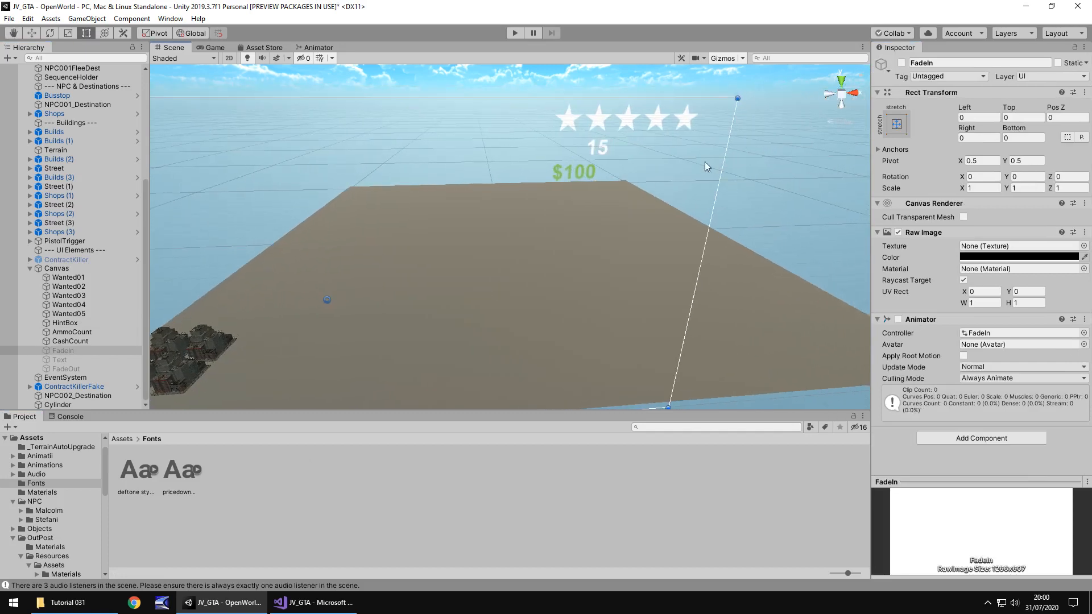
Step: Give the AmmoCount text (15) the pricedown bl font in Normal style
click(606, 146)
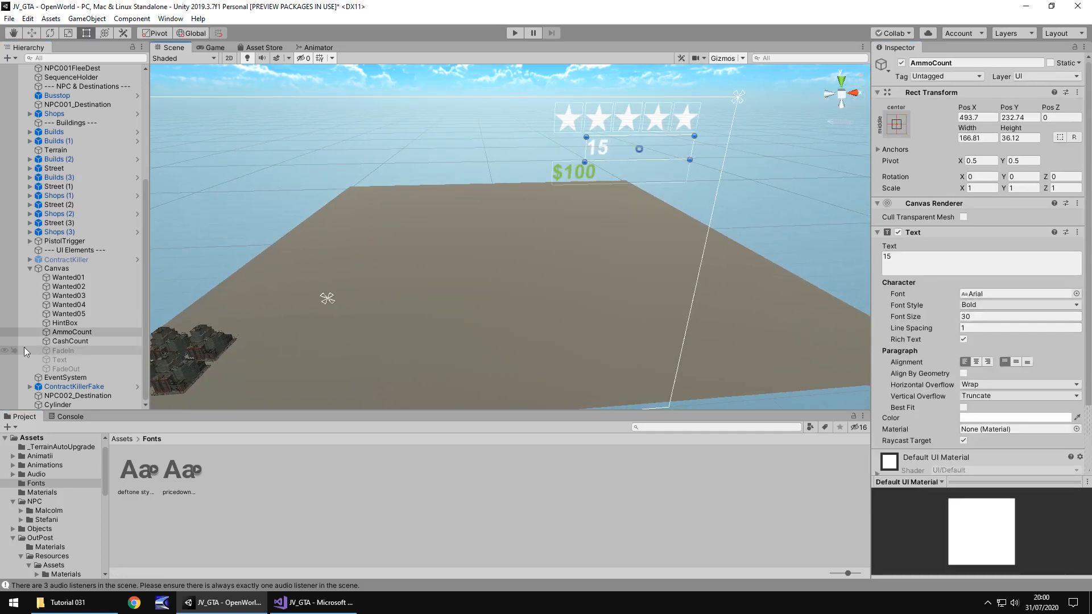
click(1077, 293)
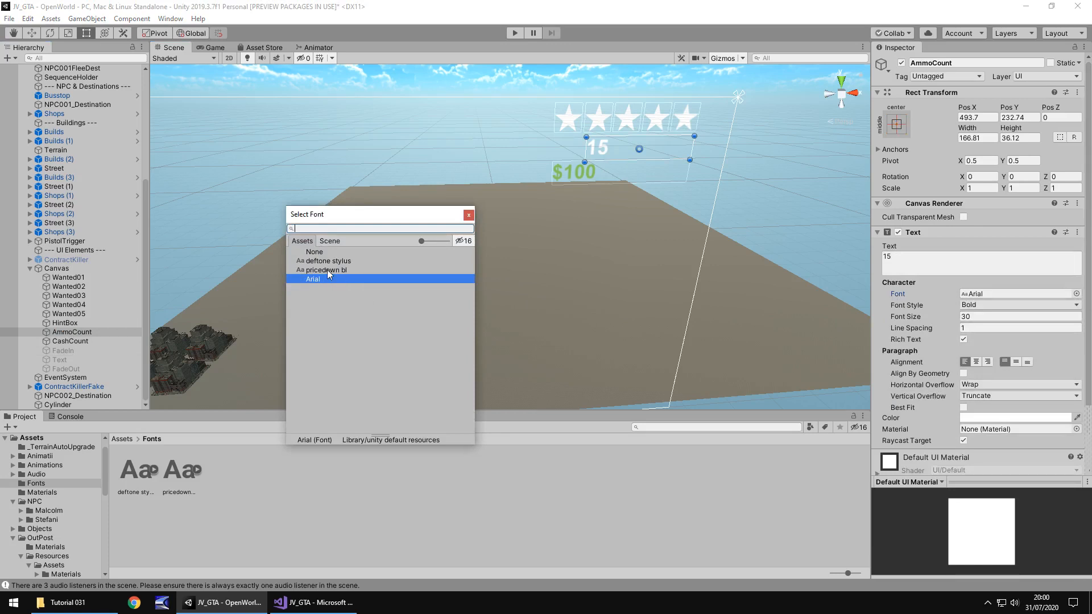
click(327, 269)
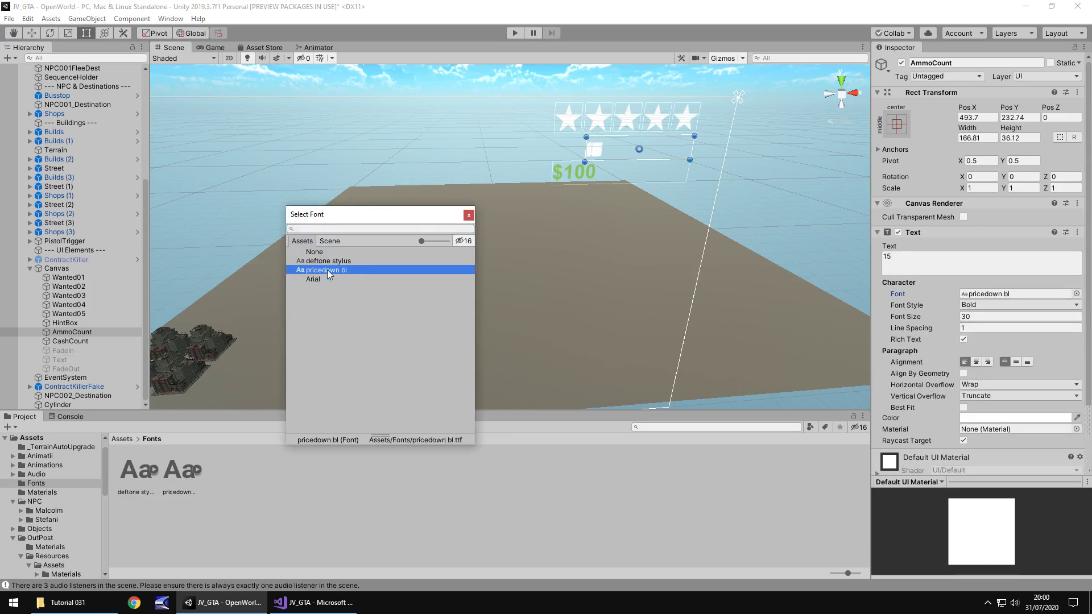
click(468, 215)
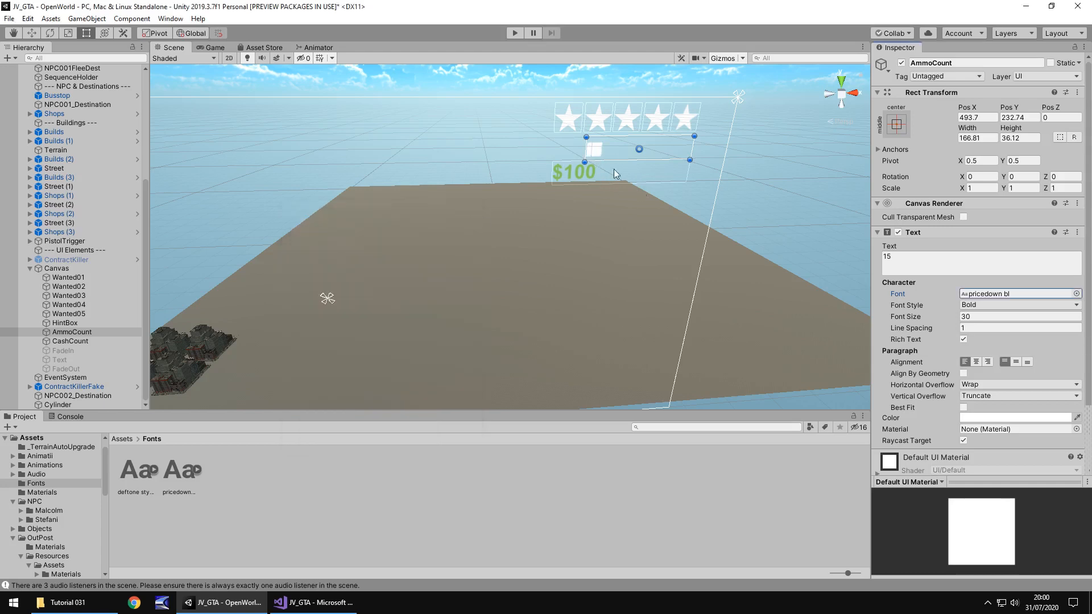
click(915, 261)
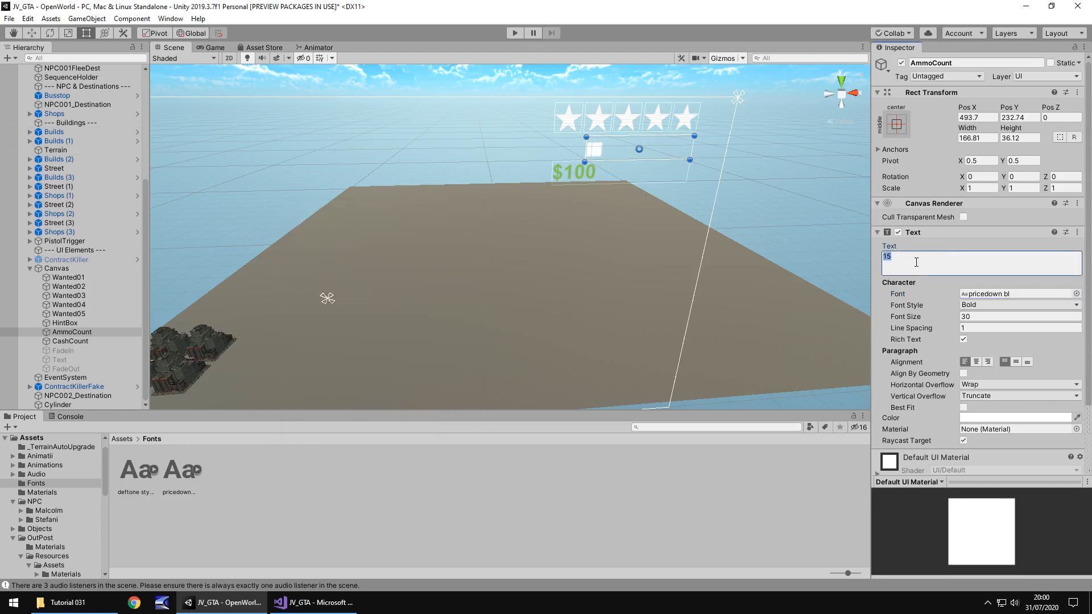
click(1020, 305)
click(992, 316)
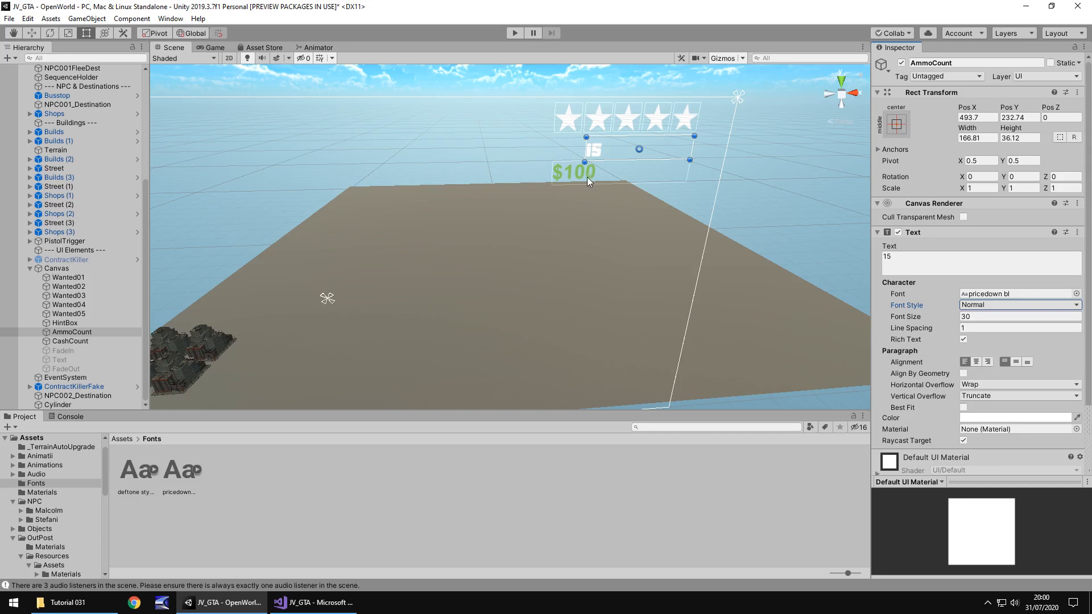
Step: Give the CashCount $100 text the pricedown bl font in Normal style
click(587, 177)
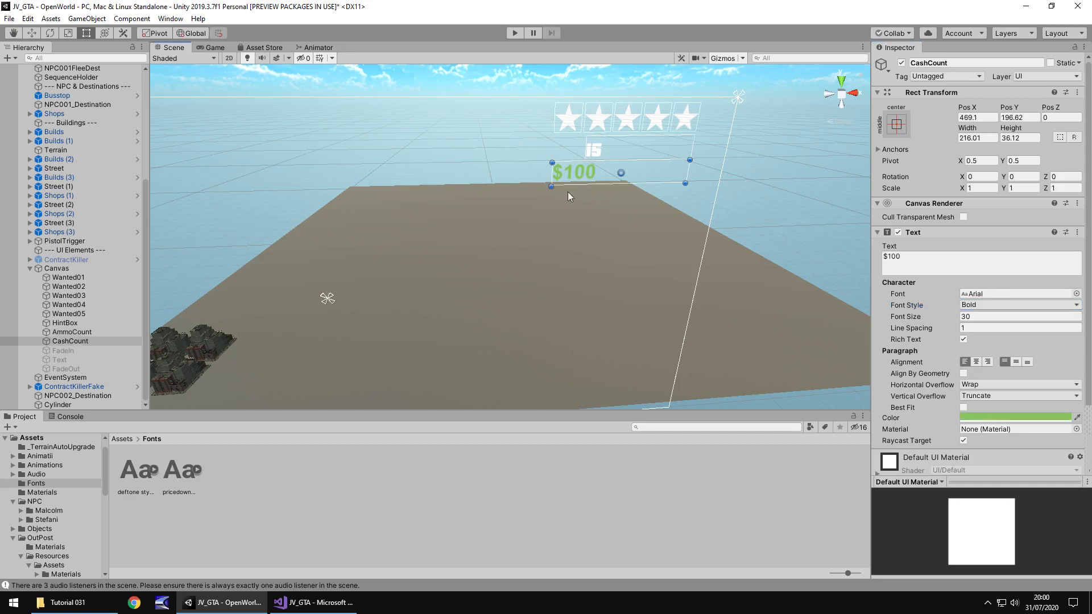
click(1076, 305)
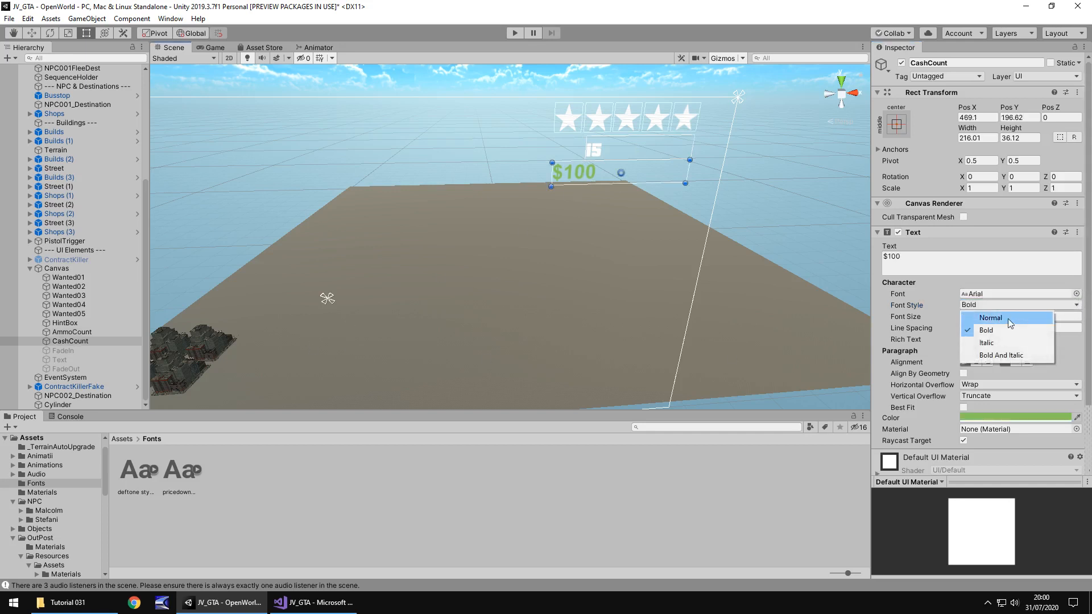
click(990, 318)
click(1077, 293)
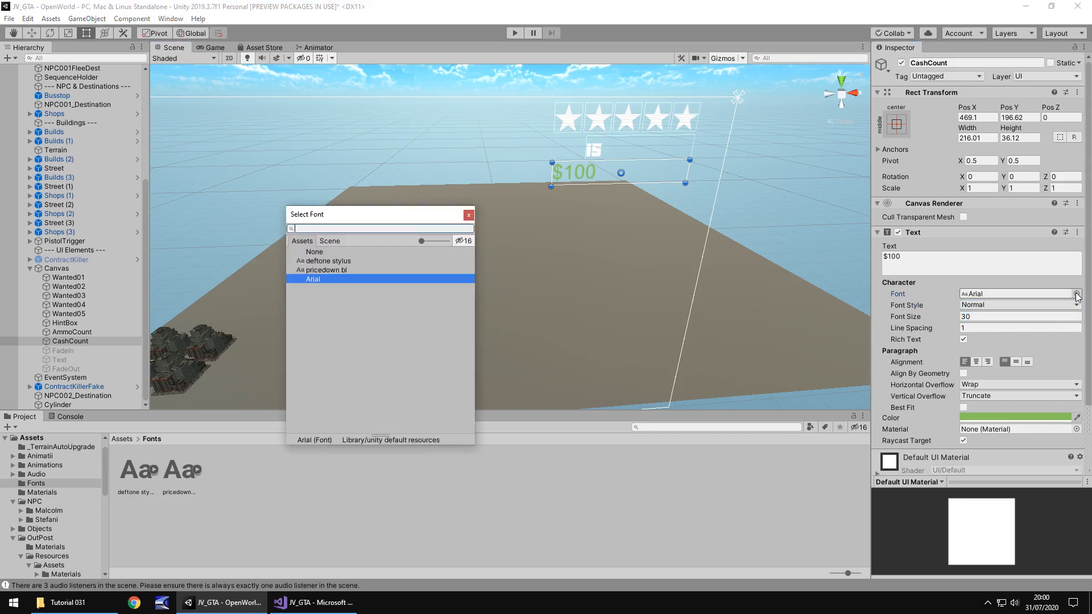
click(344, 271)
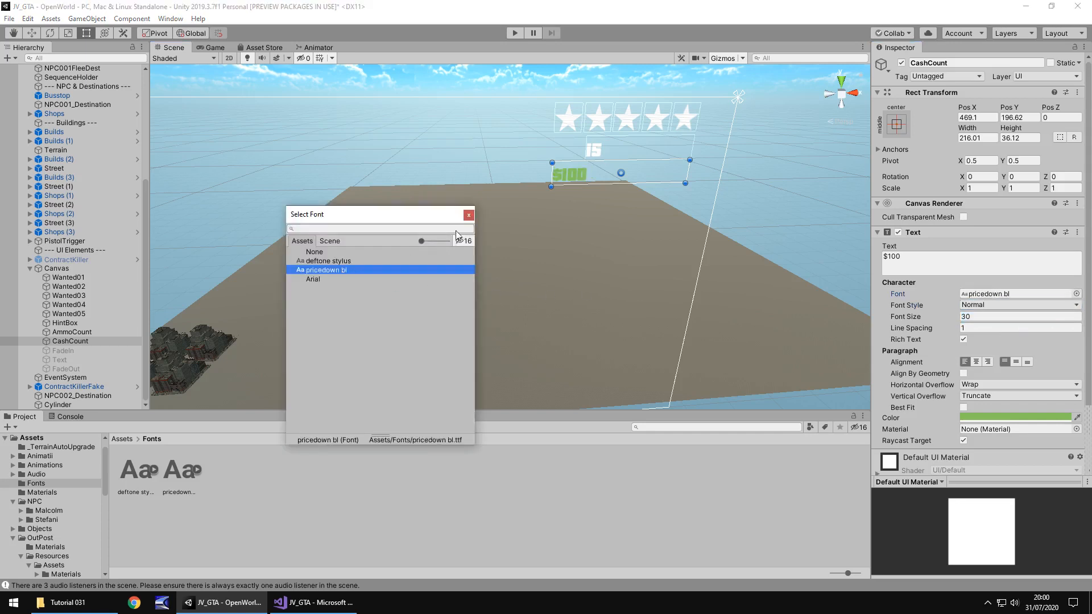
click(468, 215)
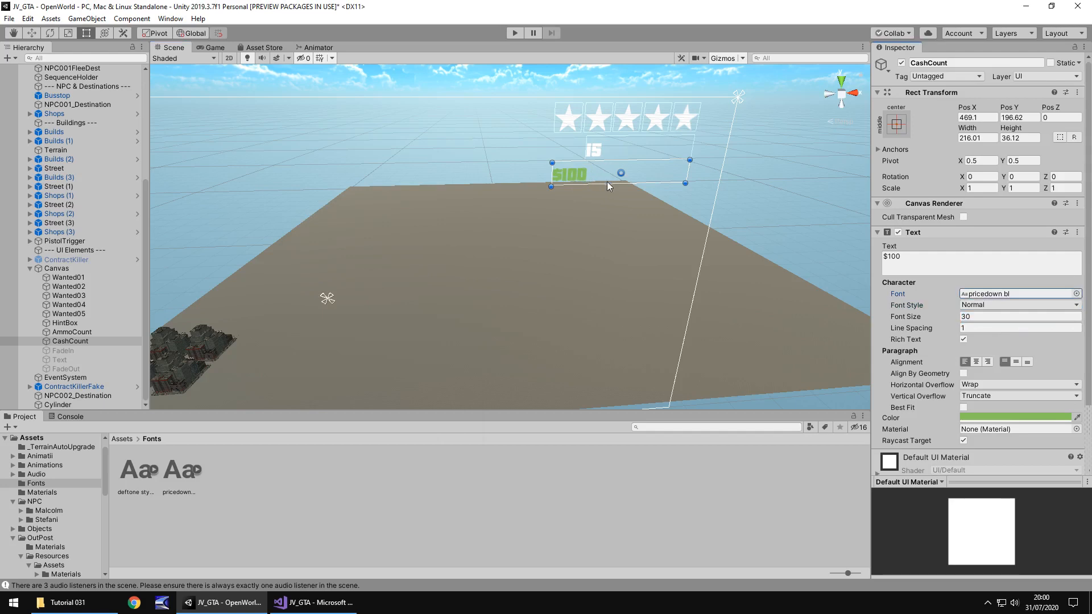
Step: Make the cash text box slightly taller and zoom in on the HUD texts
drag(607, 182, 613, 183)
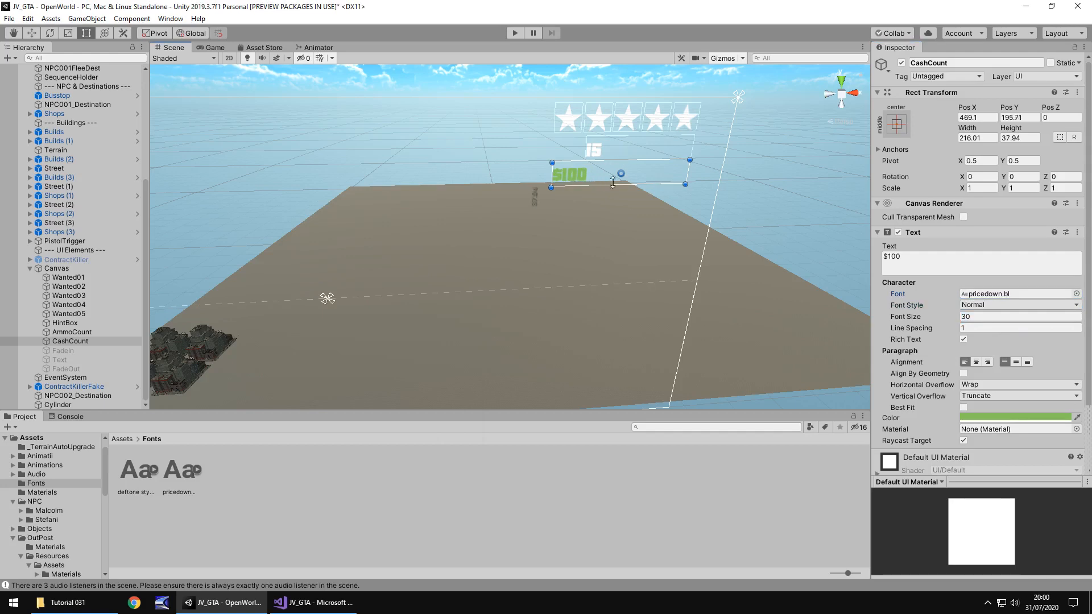
scroll(613, 154, up, 3)
middle_drag(629, 189, 433, 206)
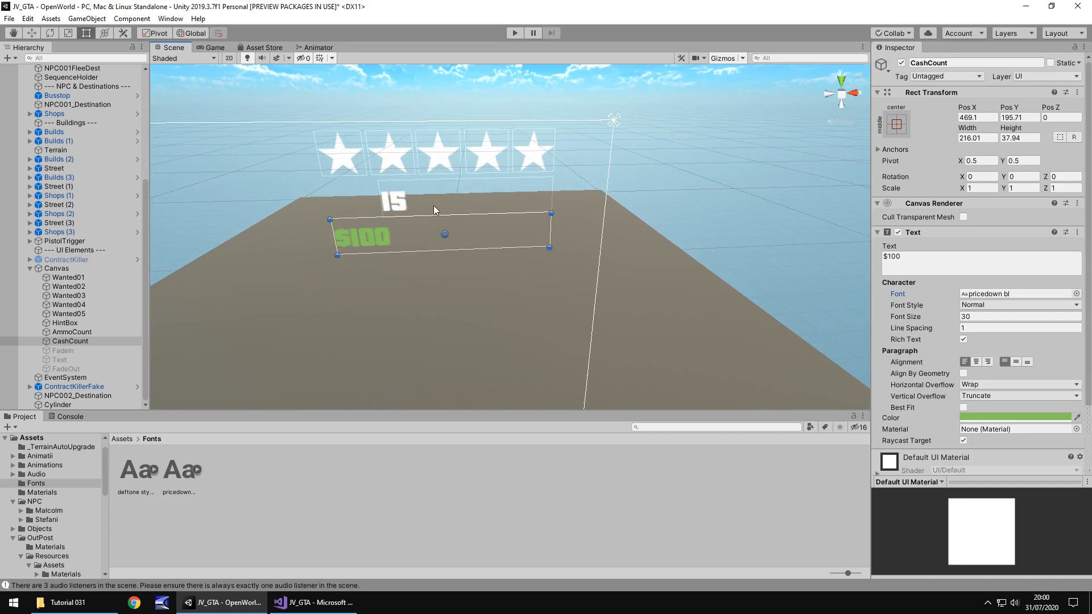
Step: Enlarge the ammo text's font size and stretch its box, nudging the $100 text lower
click(408, 201)
click(979, 316)
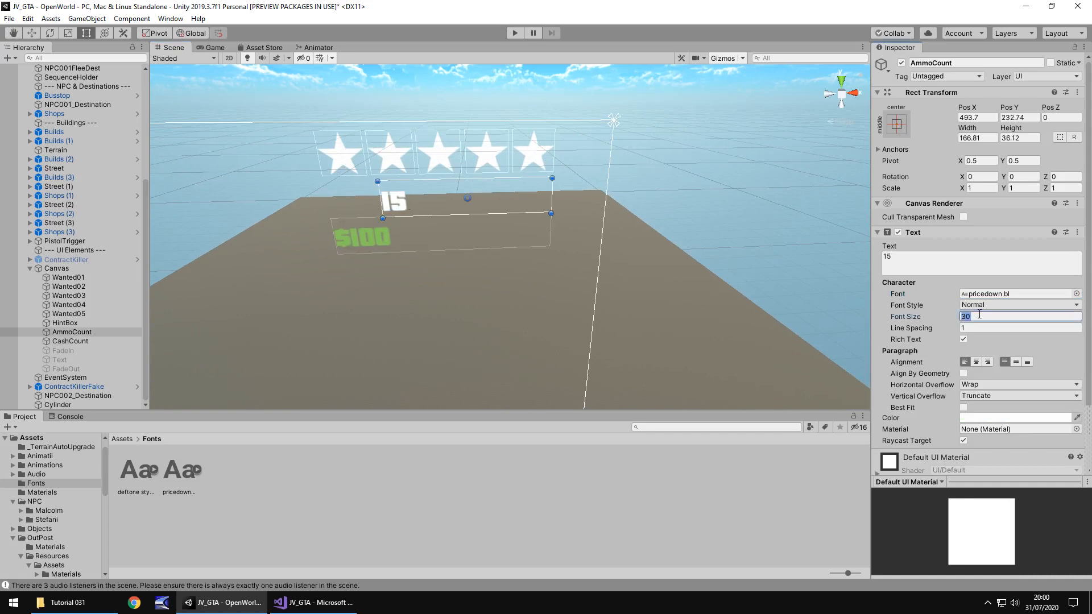
text(36)
drag(429, 182, 429, 176)
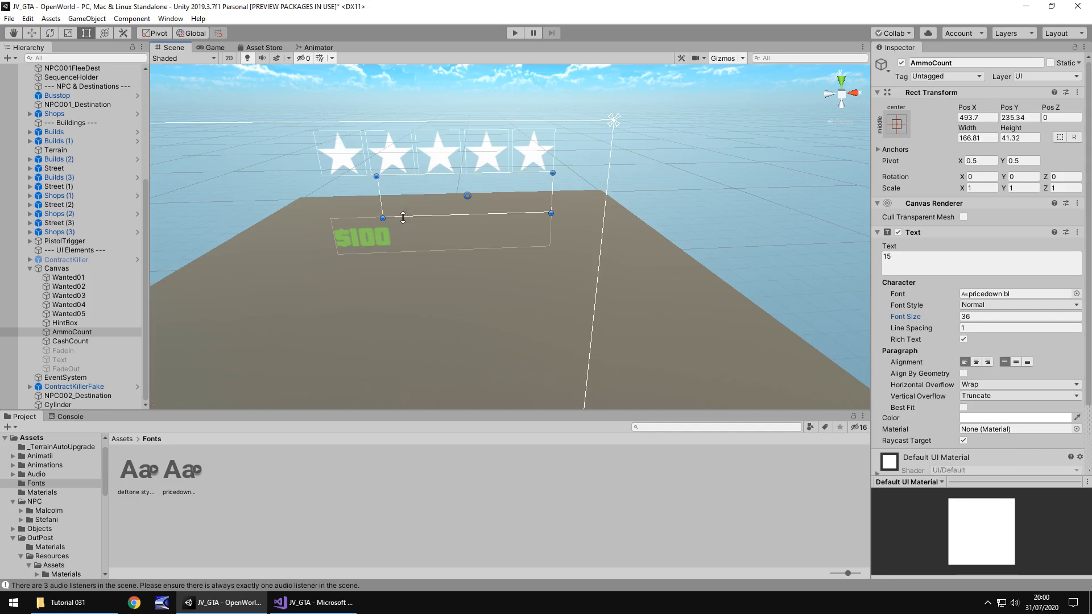
click(425, 233)
drag(429, 231, 421, 241)
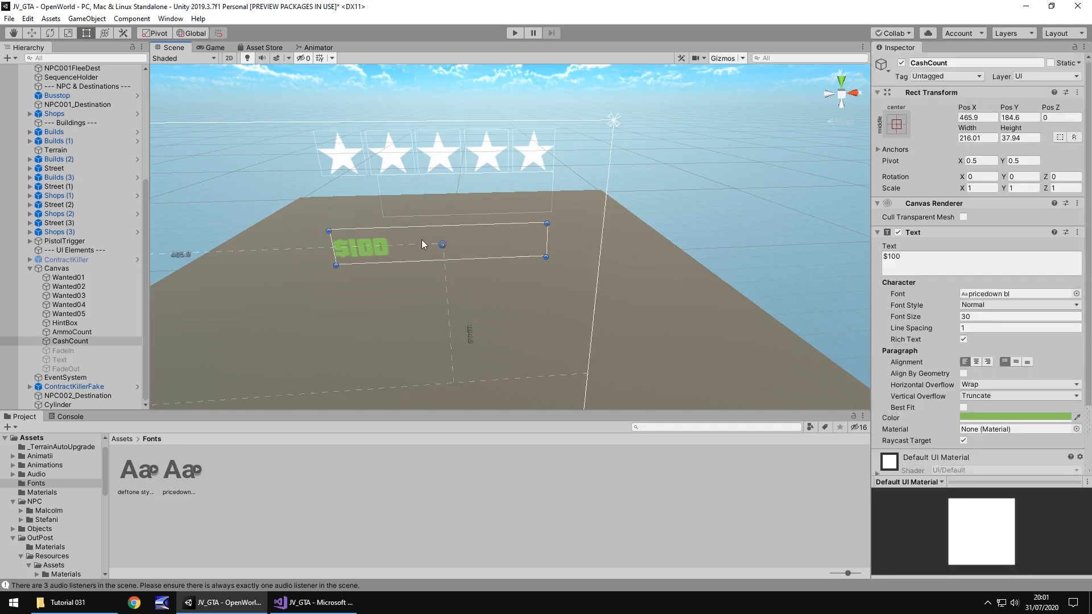
click(468, 218)
drag(467, 214, 463, 218)
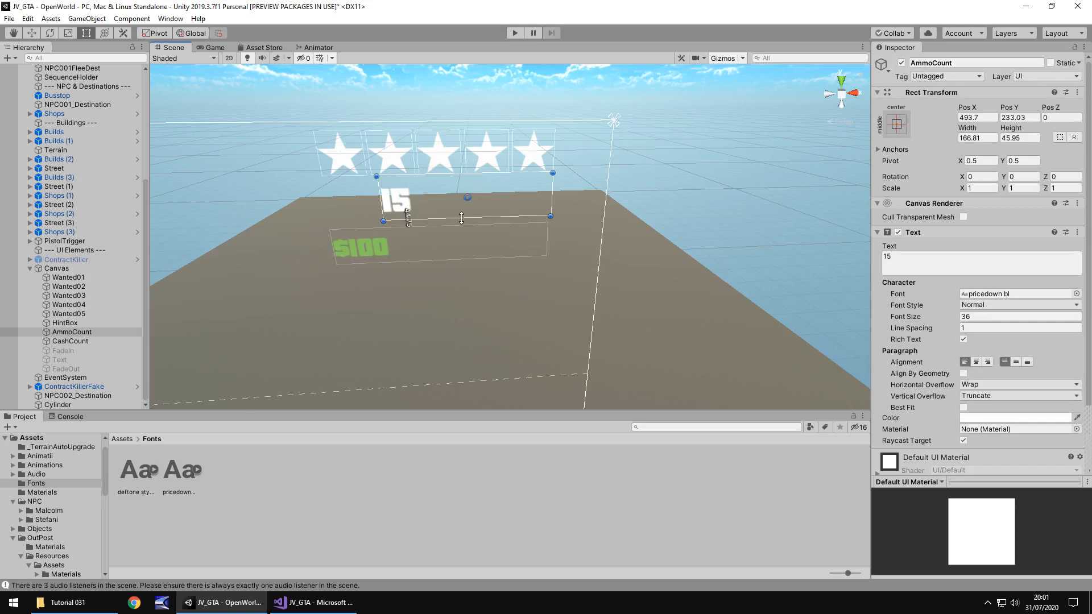
Step: Enlarge the cash text's font size and box, checking the HUD in the Game view
click(446, 246)
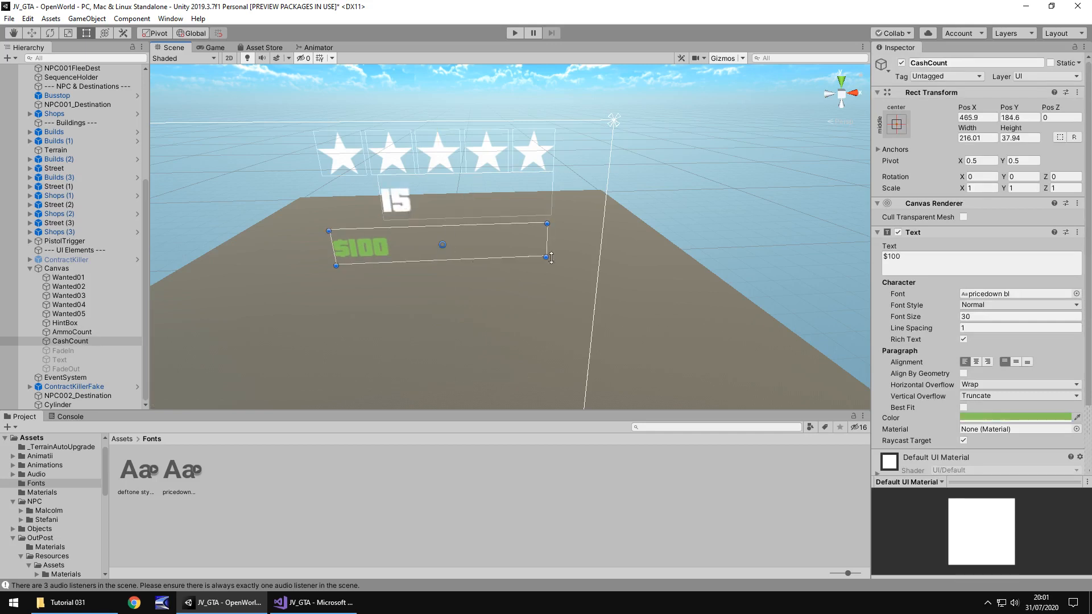
click(989, 317)
text(36)
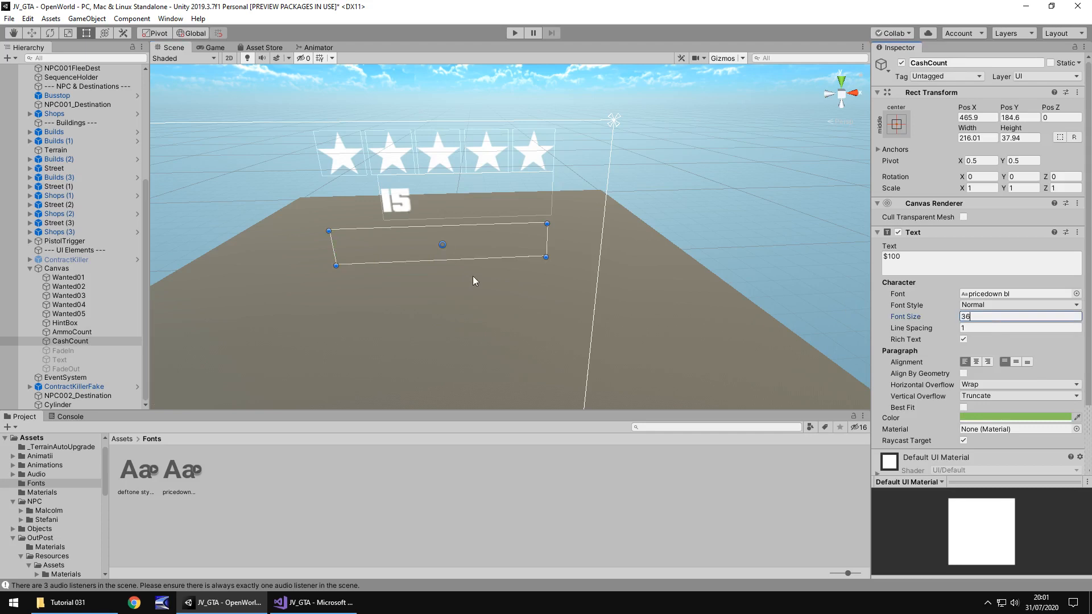
mouse_move(430, 260)
mouse_down()
mouse_move(430, 272)
mouse_move(420, 234)
mouse_up()
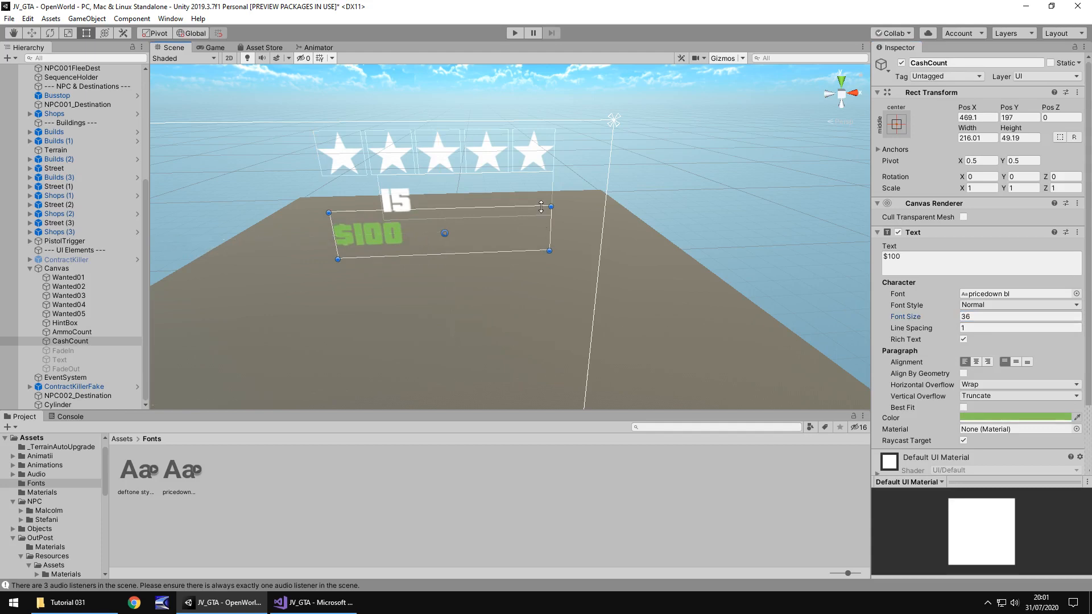
click(211, 48)
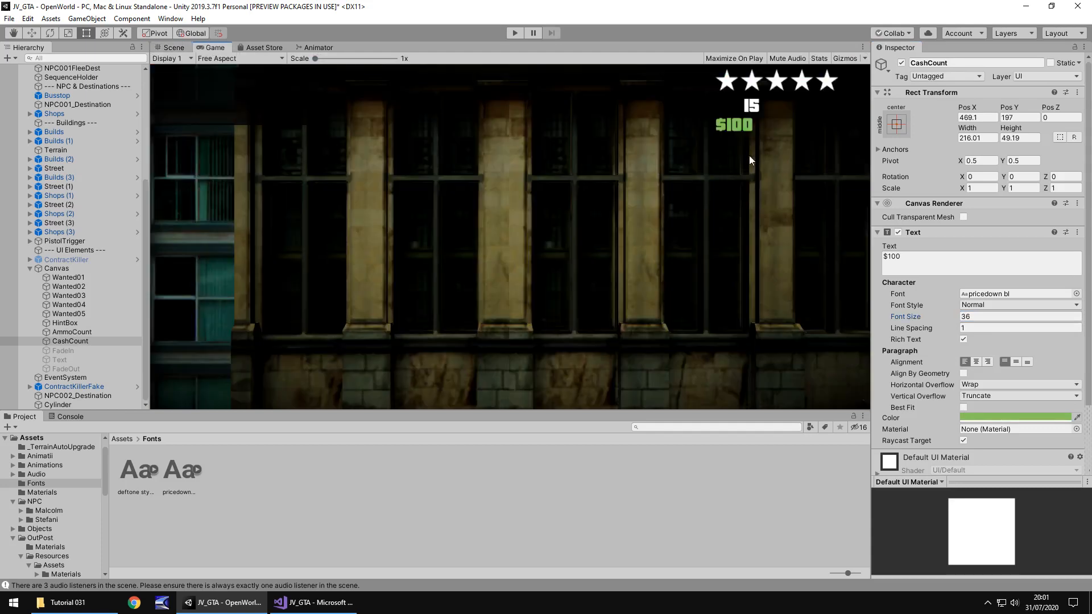
click(168, 47)
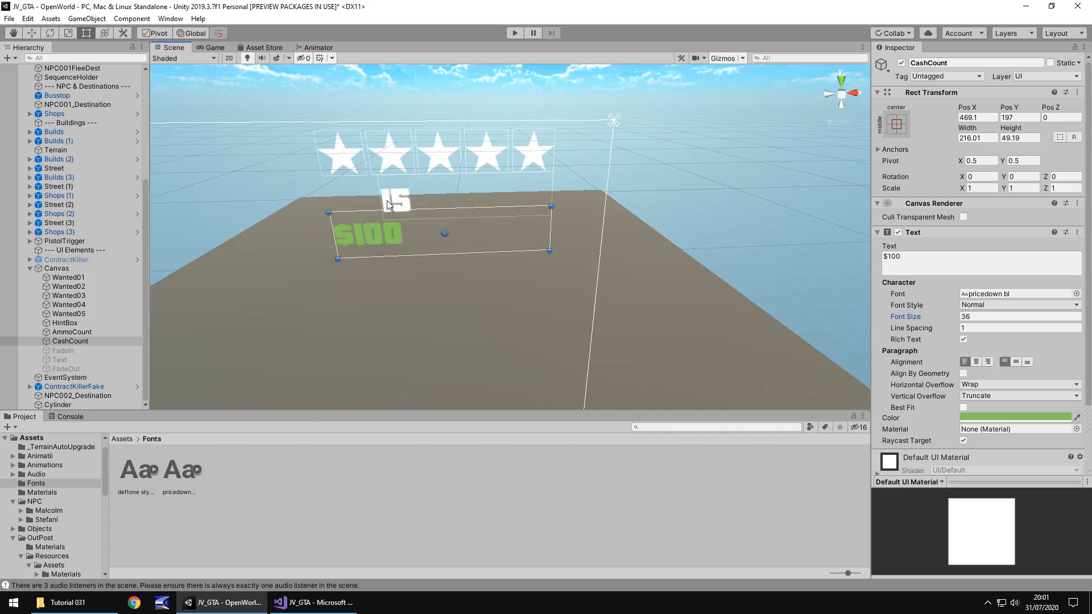
Step: Pan the Scene view over to the dark HintBox panel
click(293, 510)
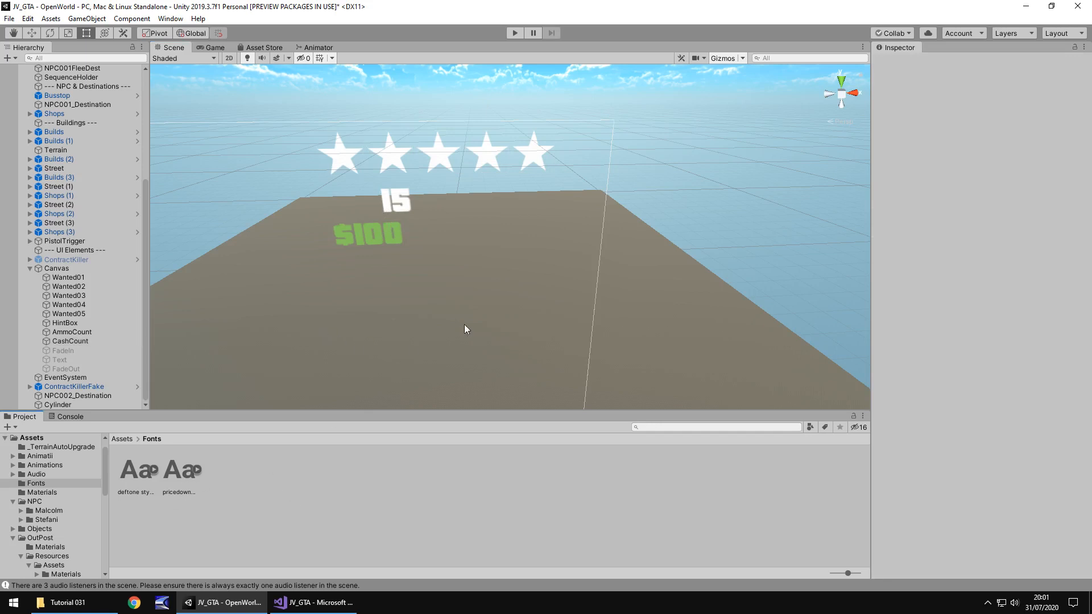
right_drag(464, 329, 539, 235)
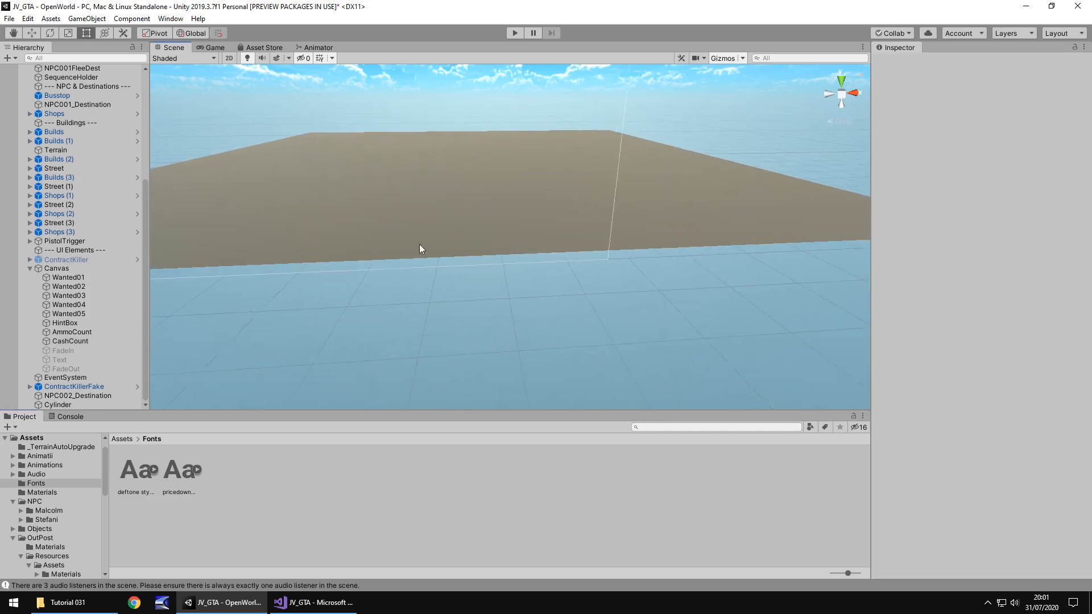
middle_drag(358, 182, 559, 290)
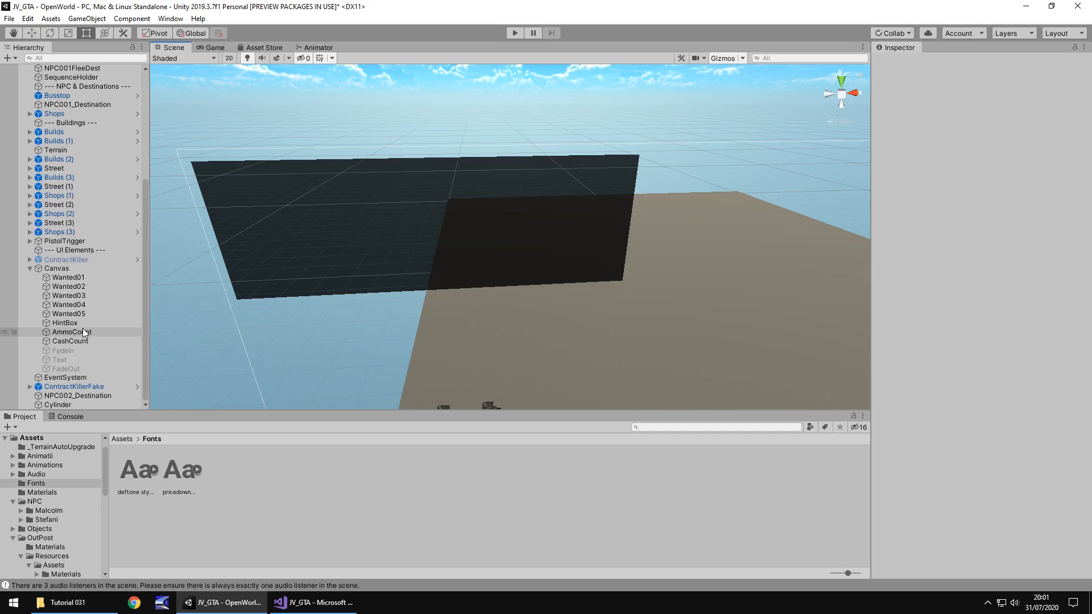
Step: Add a UI Text child under HintBox and colour it white
click(69, 322)
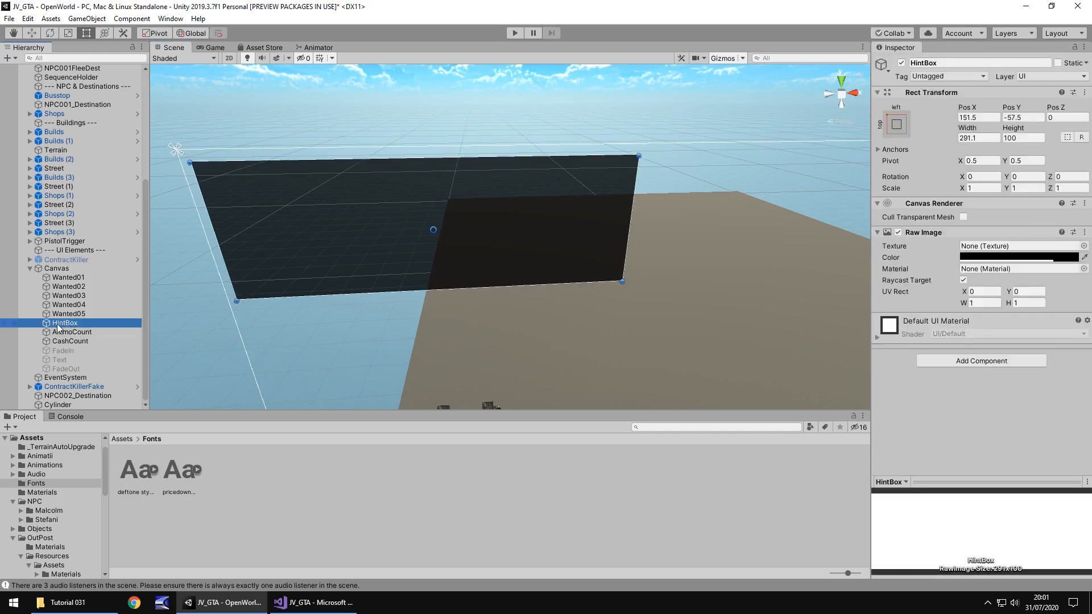
right_click(65, 323)
mouse_move(95, 518)
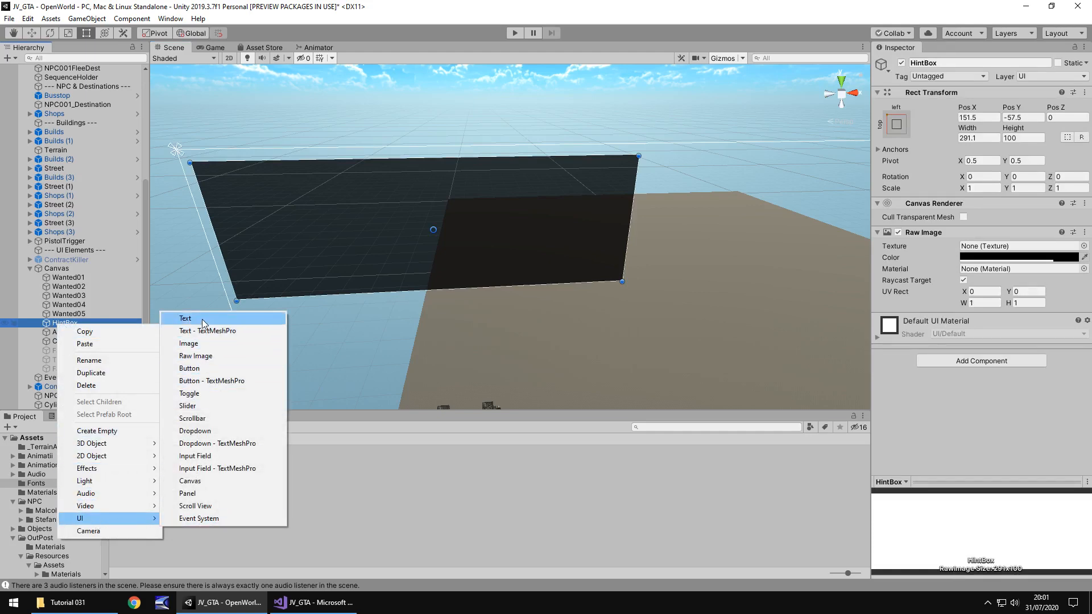
click(185, 319)
click(1015, 417)
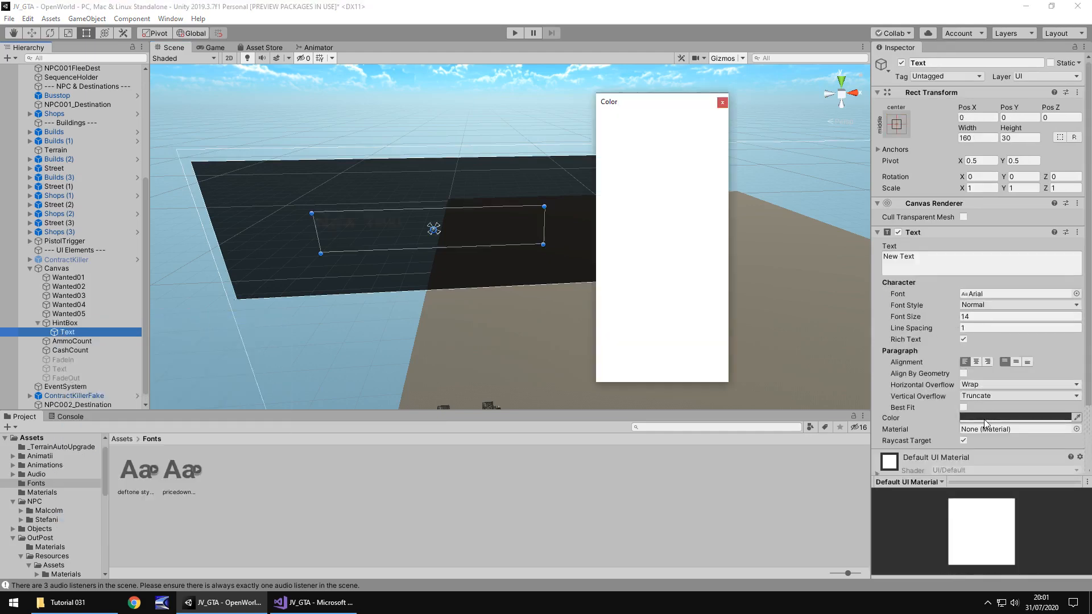
click(639, 200)
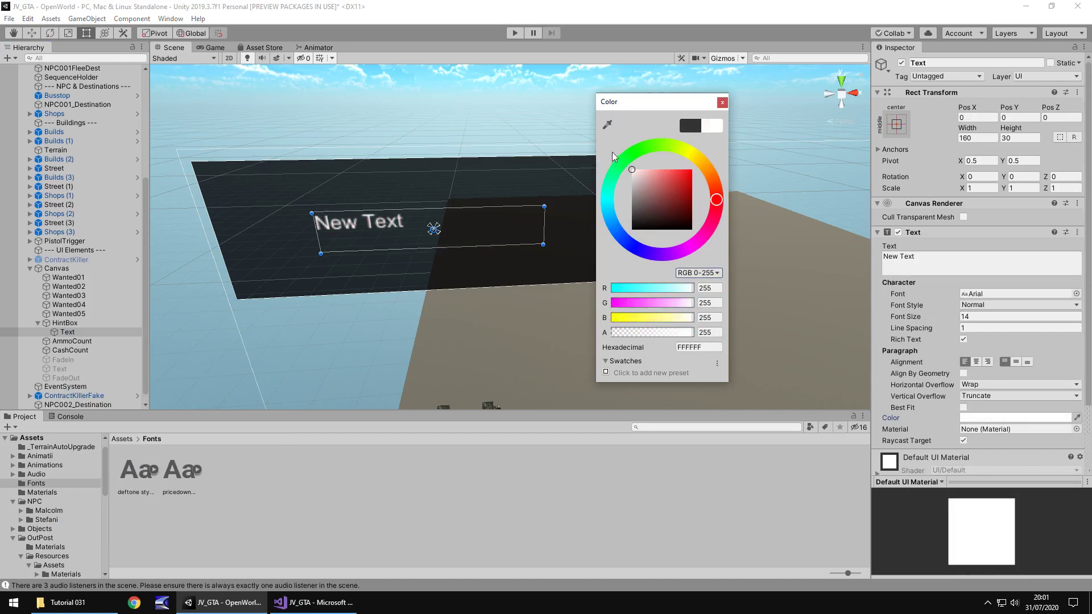
click(722, 102)
Step: Move and resize the text rect to fill most of the dark panel
drag(470, 233, 374, 196)
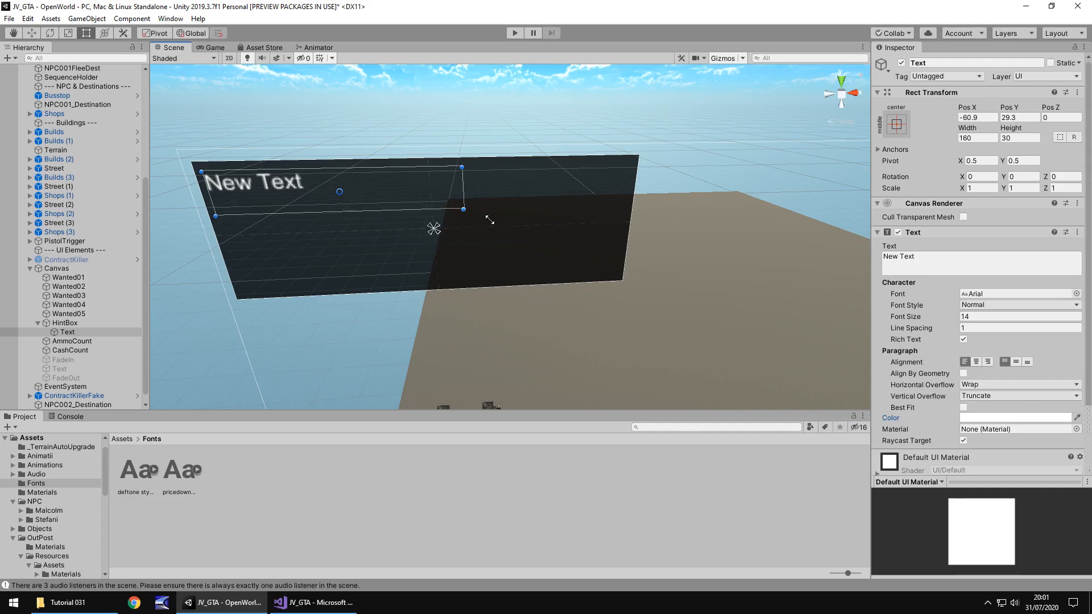
drag(459, 211, 610, 274)
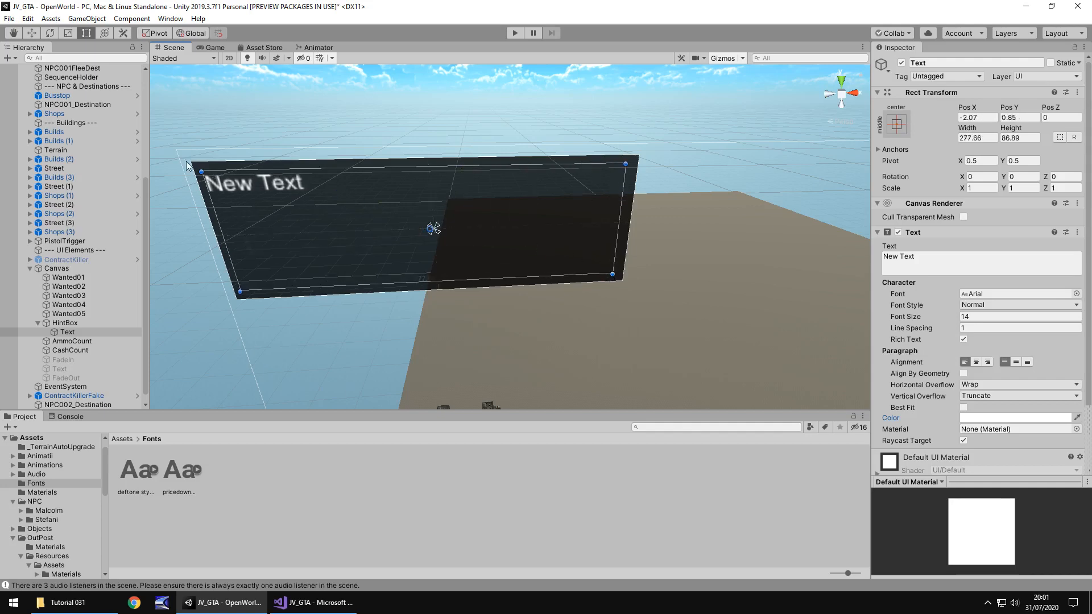
drag(201, 170, 220, 179)
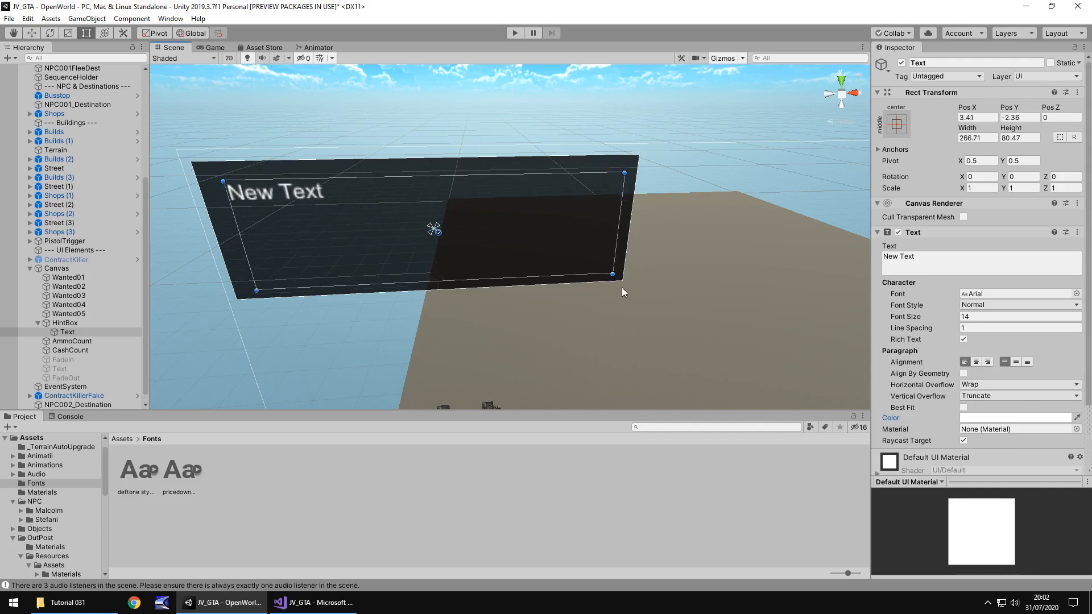
drag(612, 274, 597, 269)
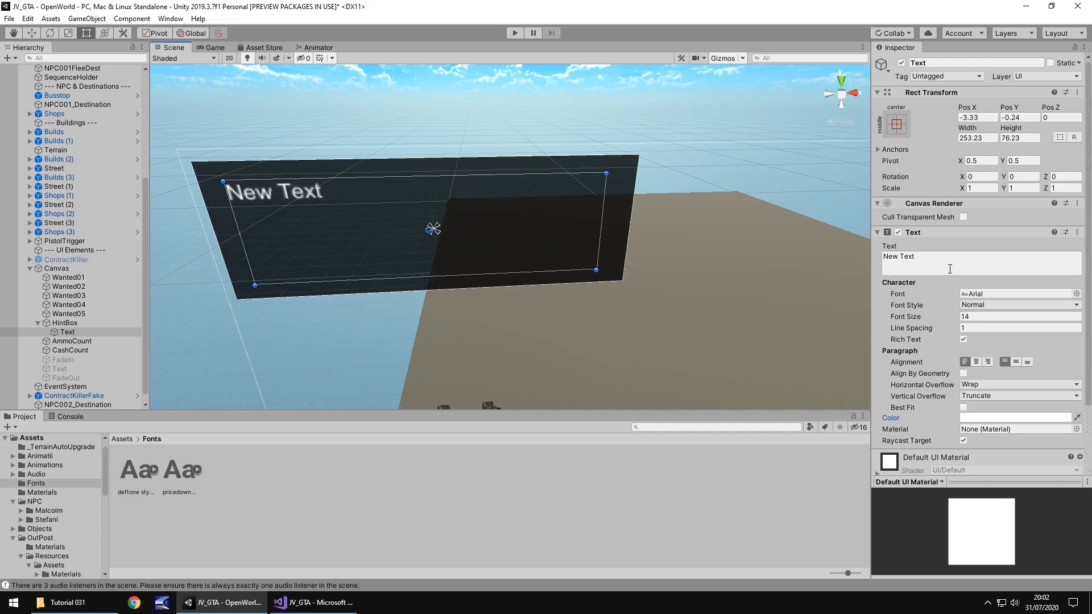
Step: Replace New Text with the mission start points hint sentence and preview it in game
double_click(981, 257)
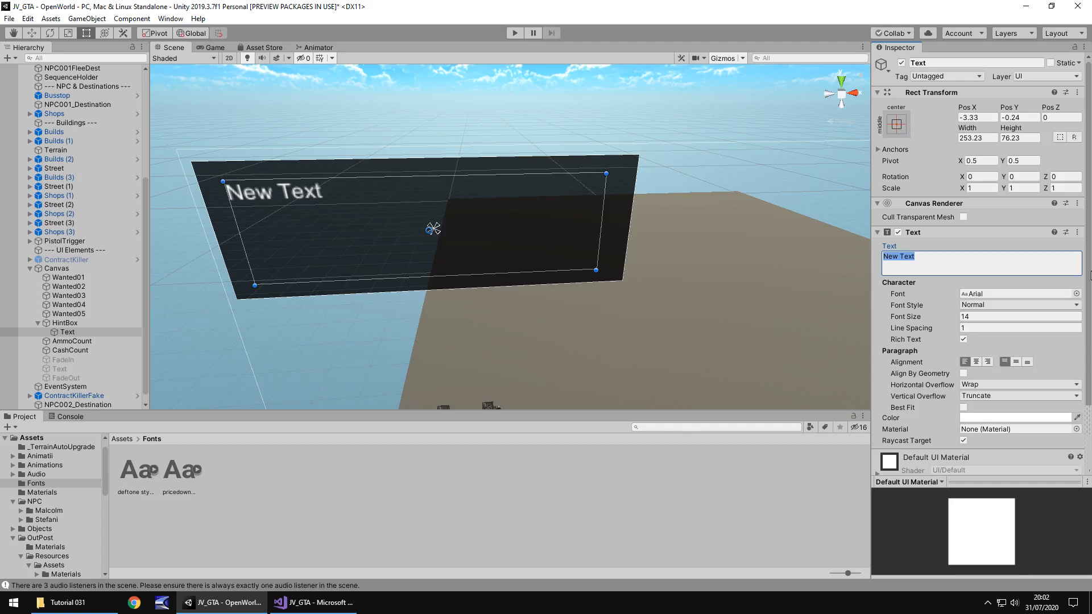
text(M)
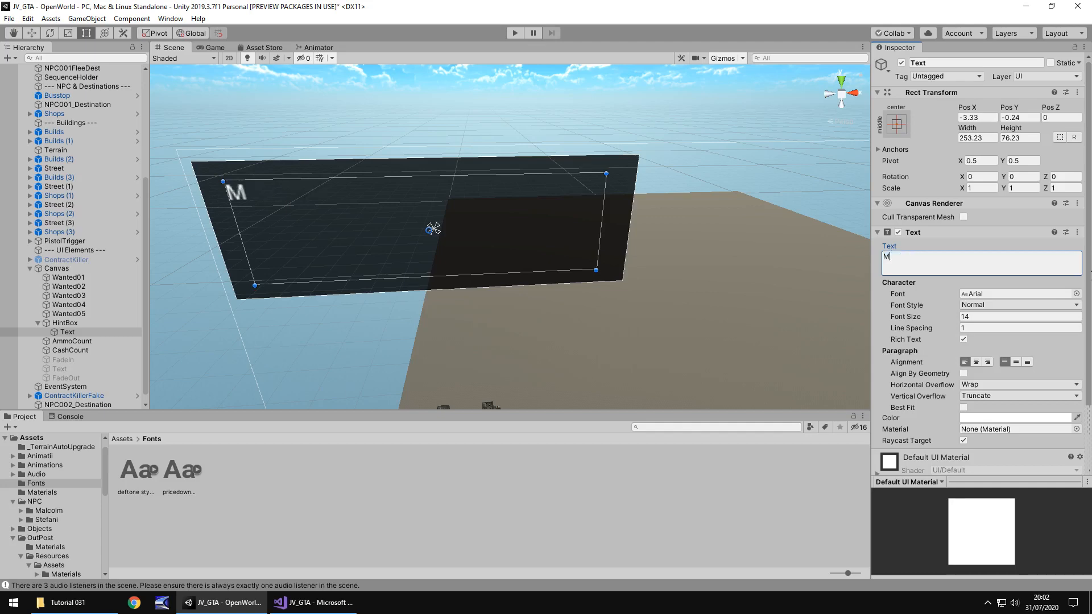
text(ission star)
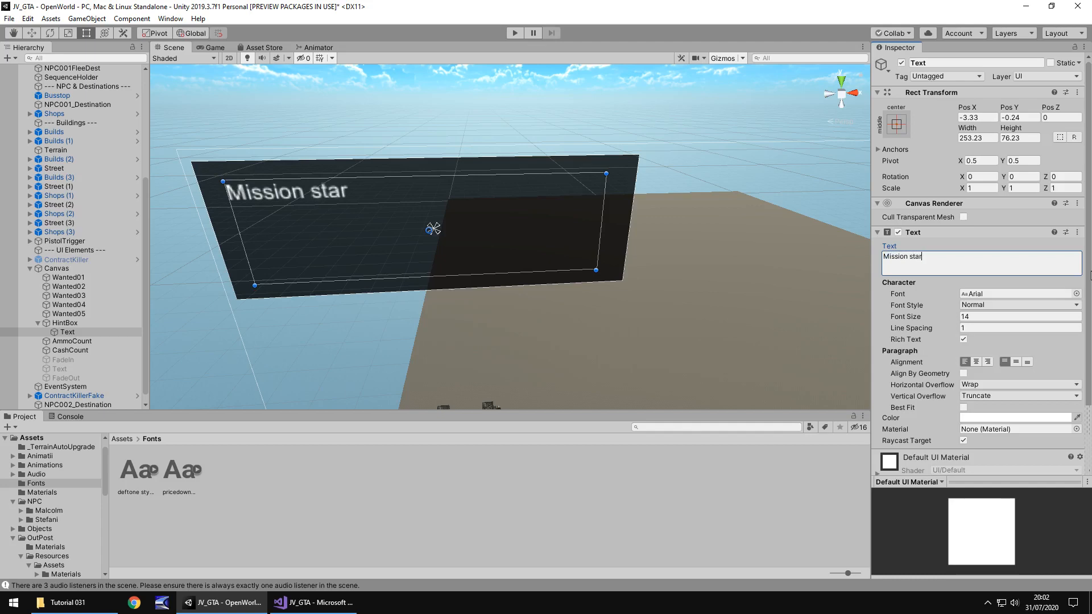
text(t points can)
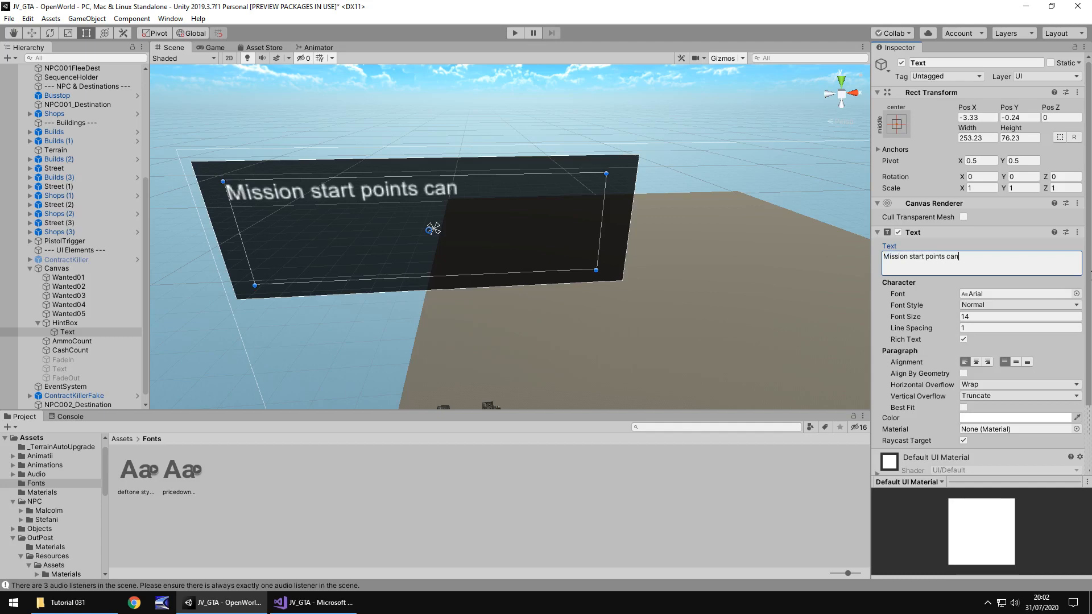
text( be found by )
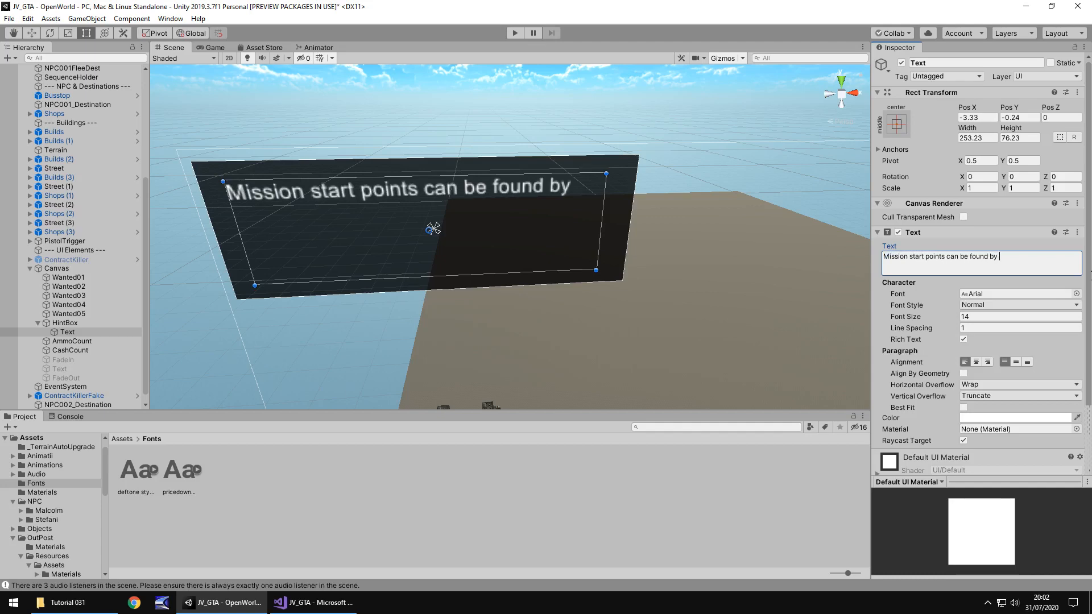
text(searching fo)
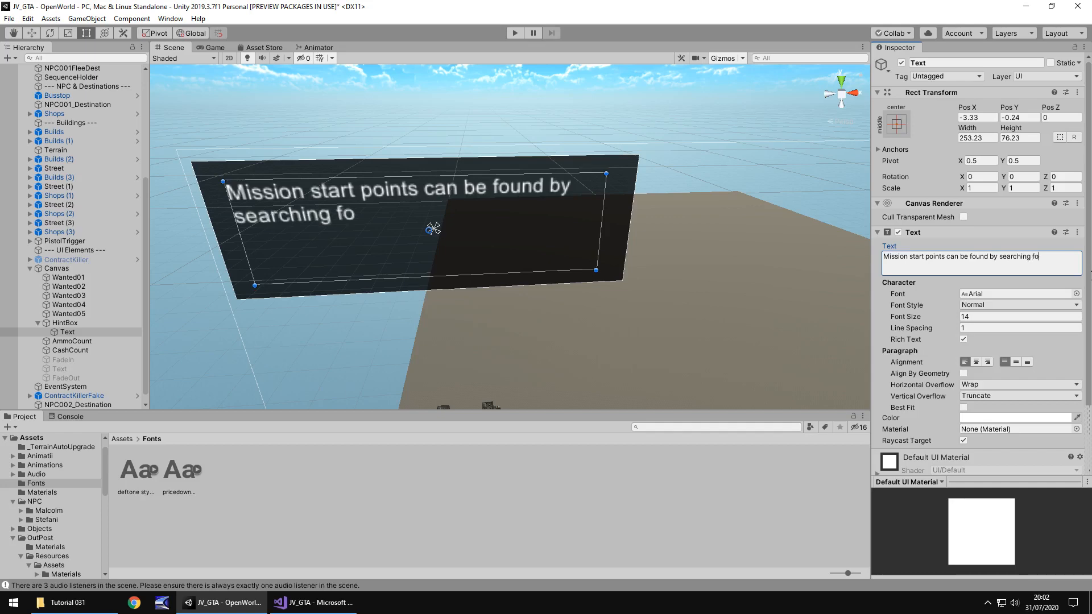
text(r the glowin)
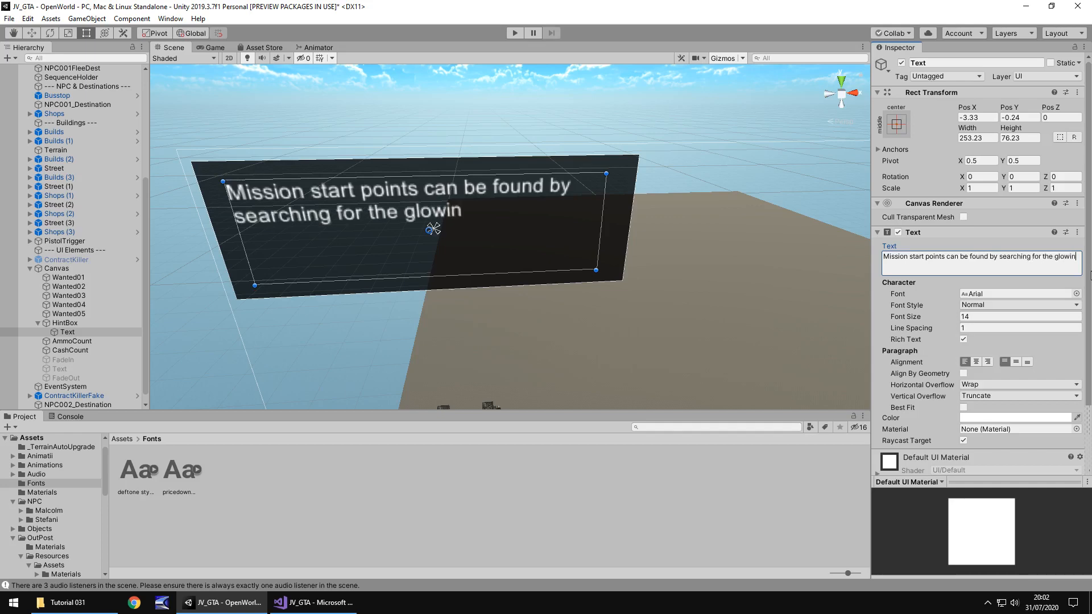
text(g orang)
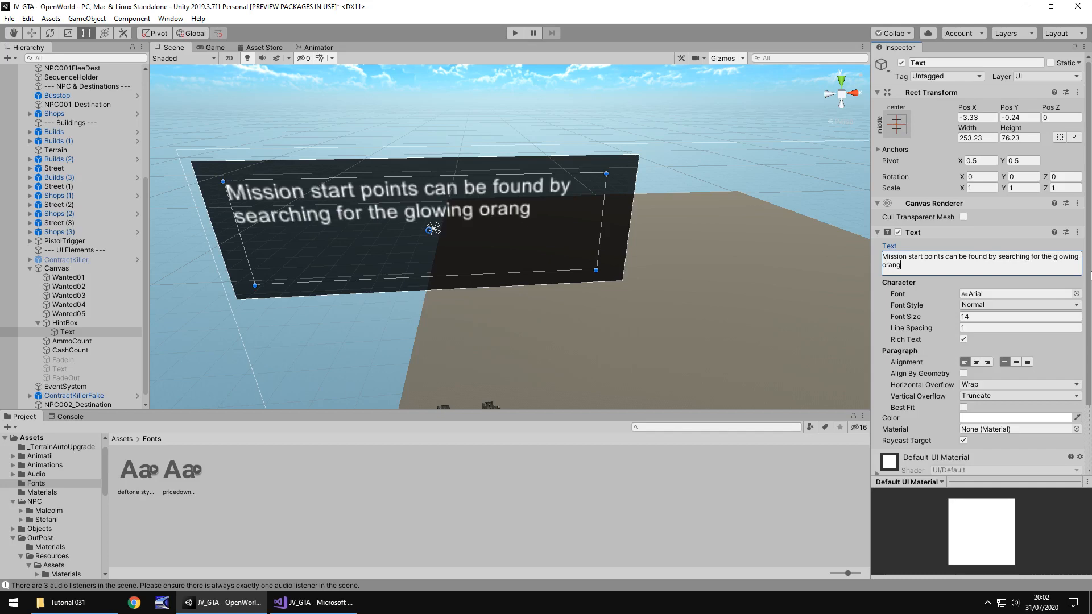
text(e points)
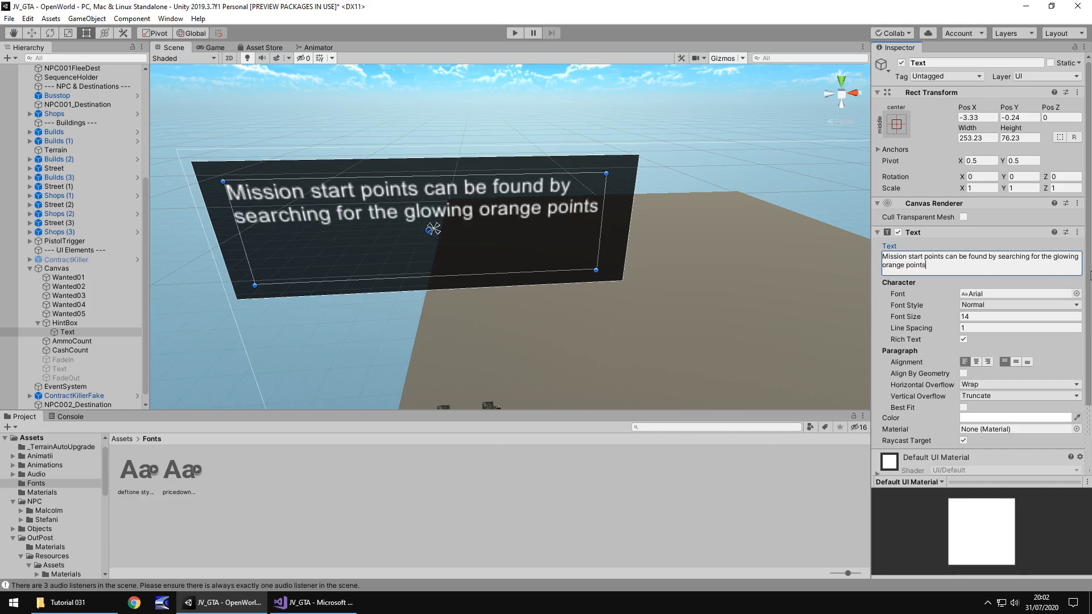
text( on yuor)
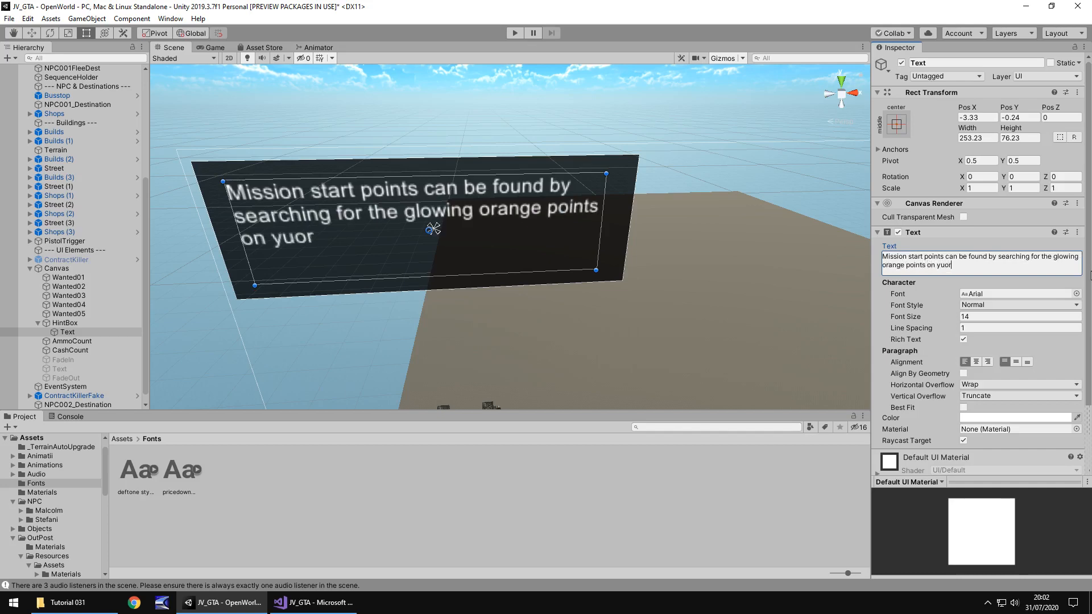
key(BackSpace)
key(BackSpace)
key(BackSpace)
text(our )
text(map.)
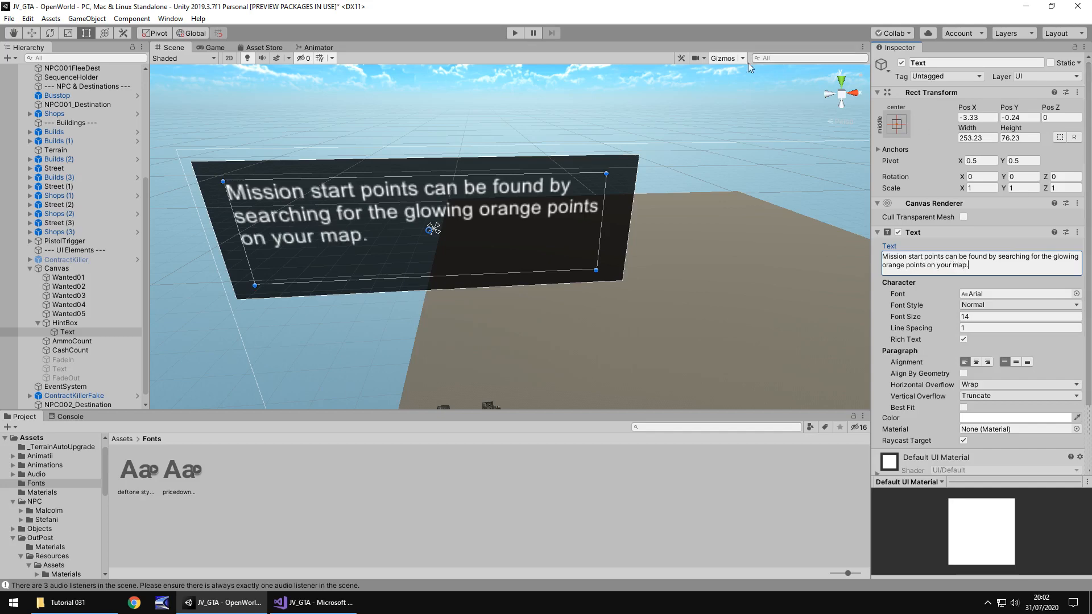
click(211, 46)
Step: Set the hint text's font size to 18
click(172, 48)
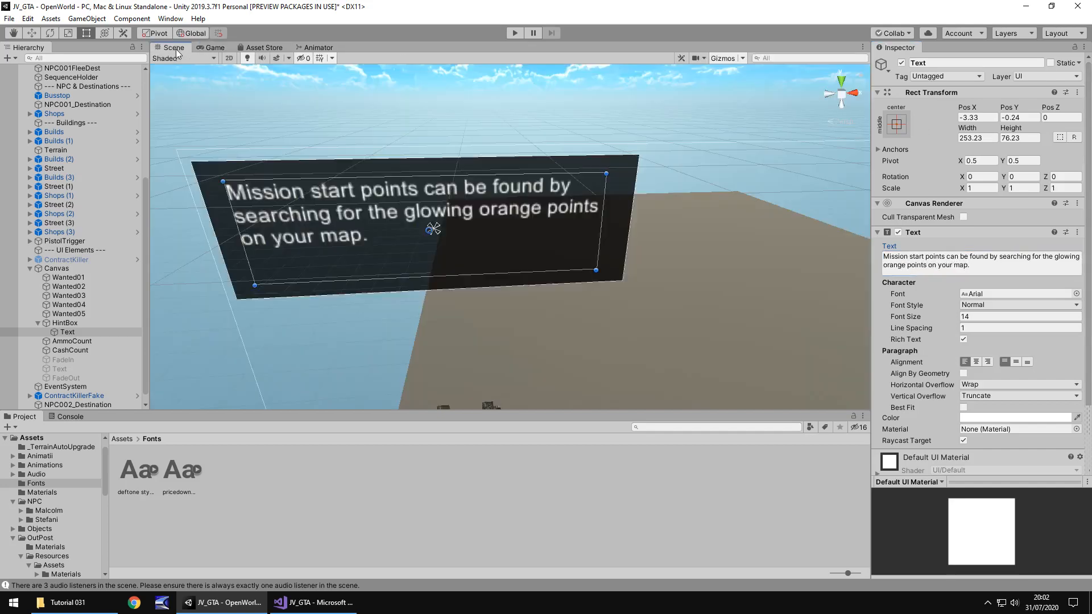
click(1021, 317)
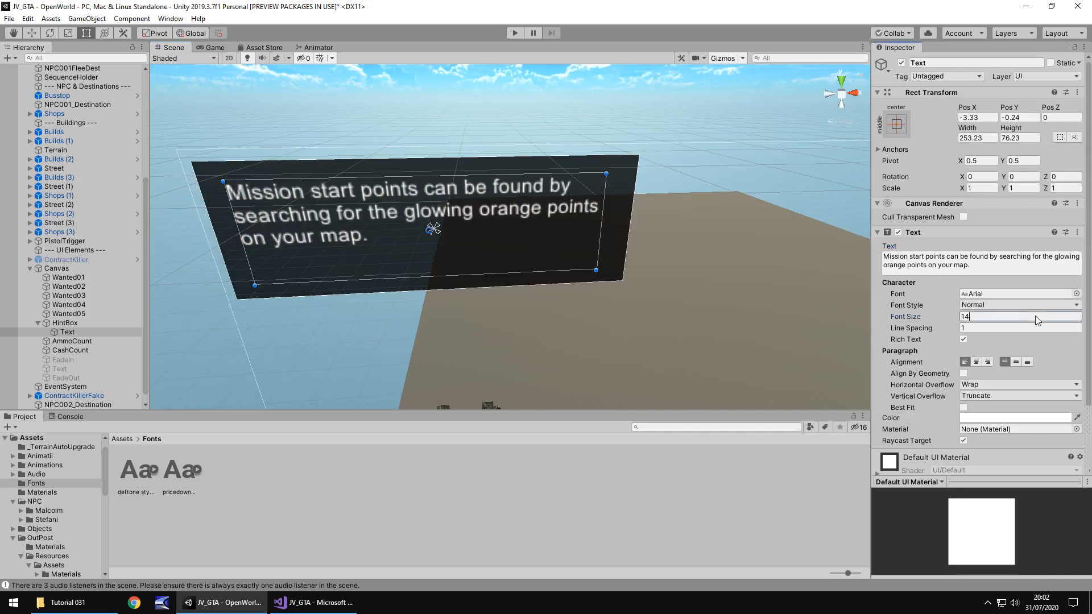
key(ctrl+a)
text(20)
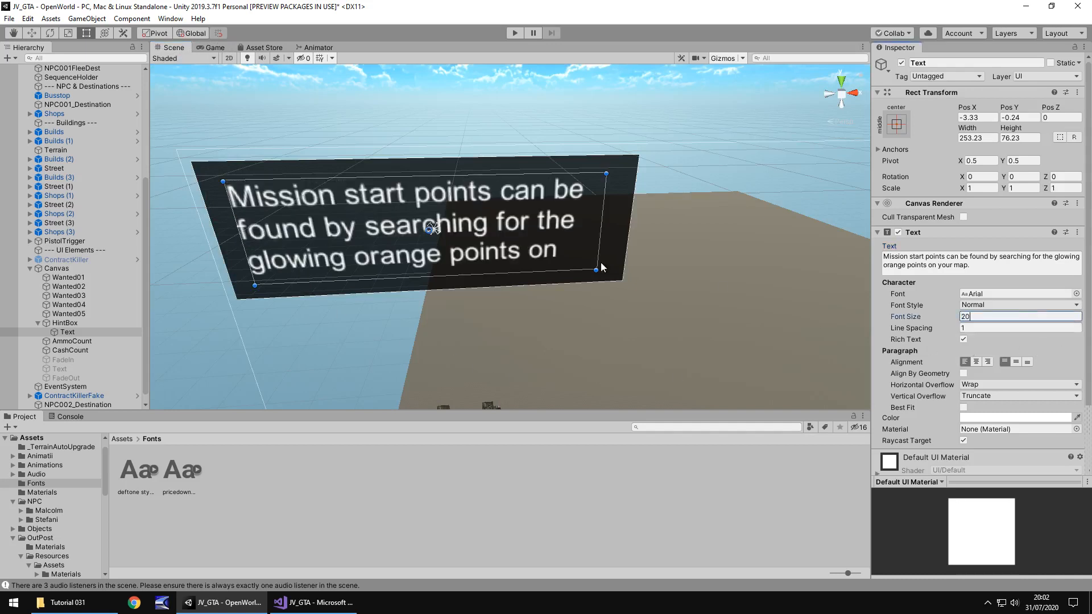
click(1020, 317)
key(ctrl+a)
key(BackSpace)
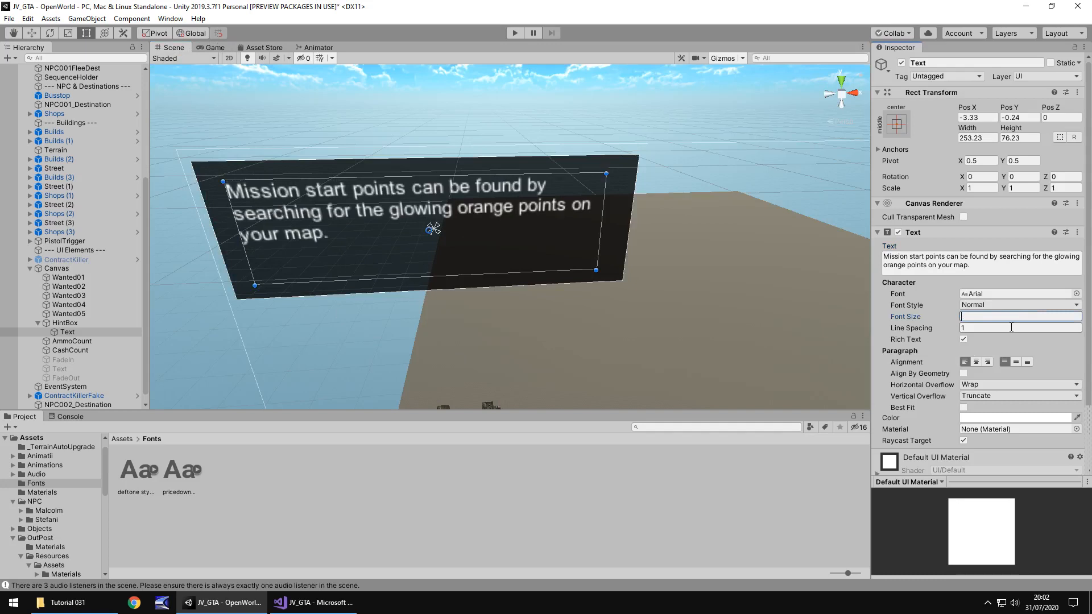
text(18)
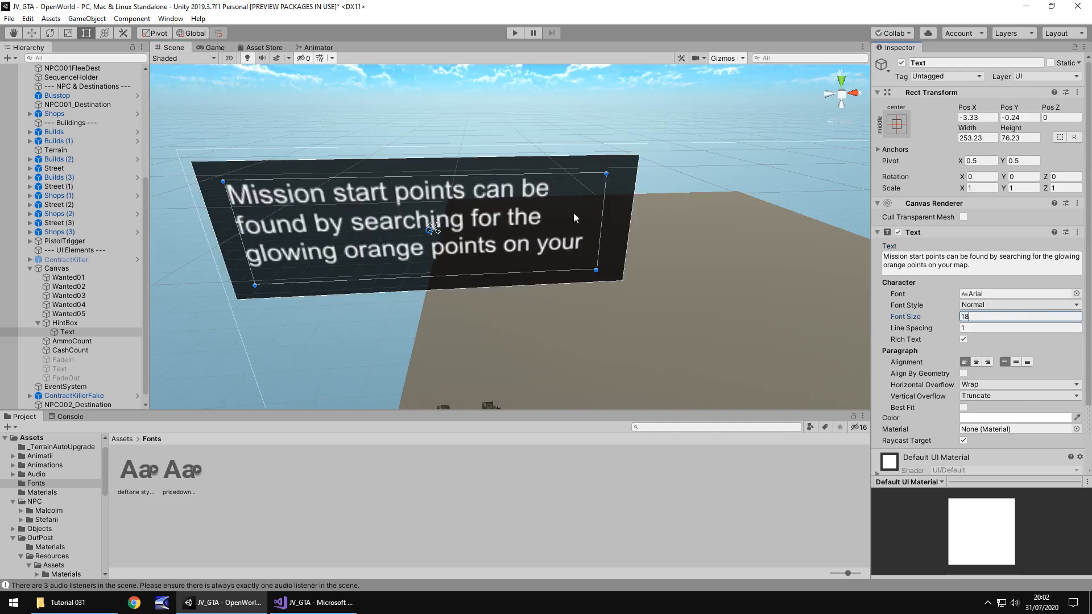
Step: Widen the hint text area so the sentence rewraps, checking it in the Game view
drag(599, 217, 613, 219)
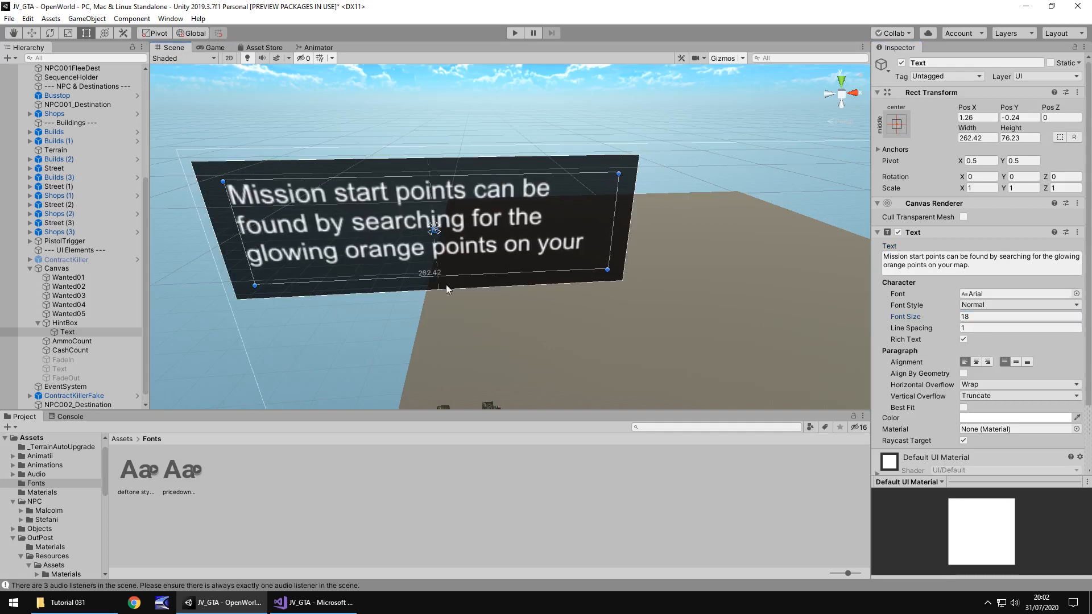
drag(243, 243, 234, 241)
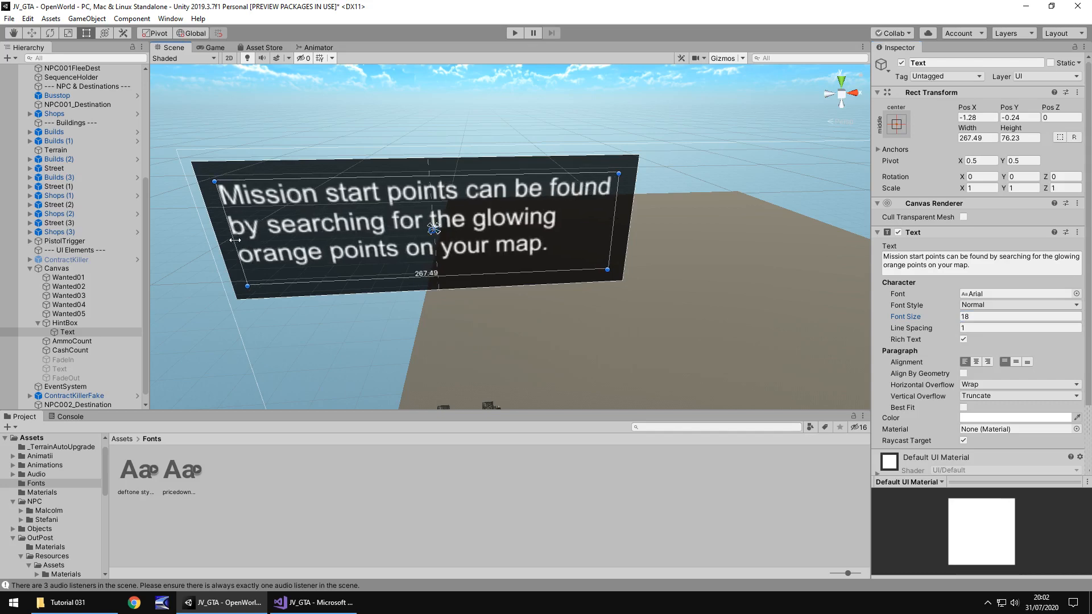
click(209, 47)
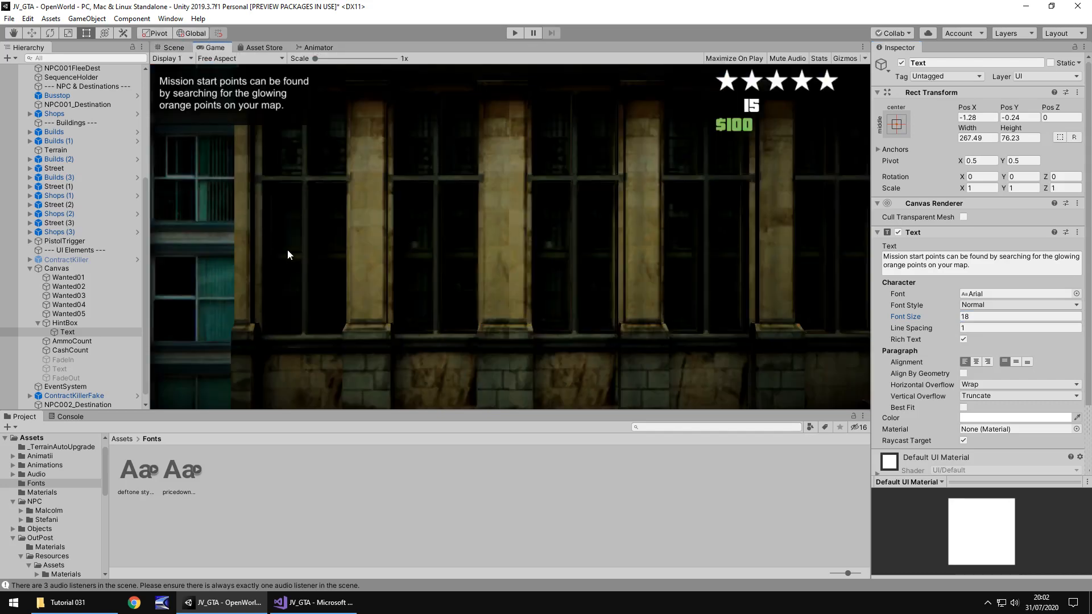
click(173, 48)
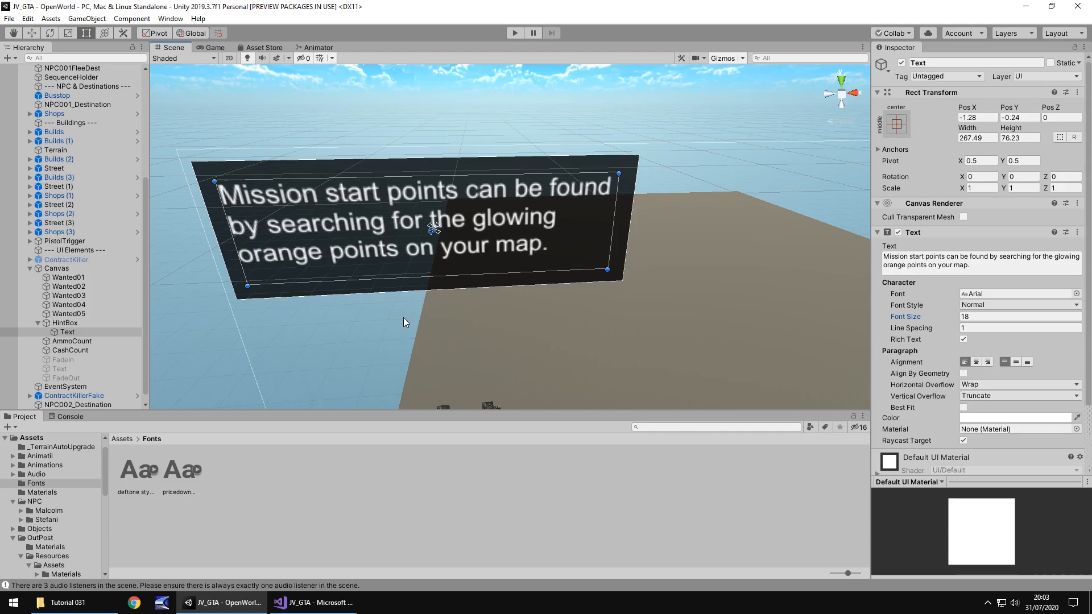
scroll(85, 298, down, 1)
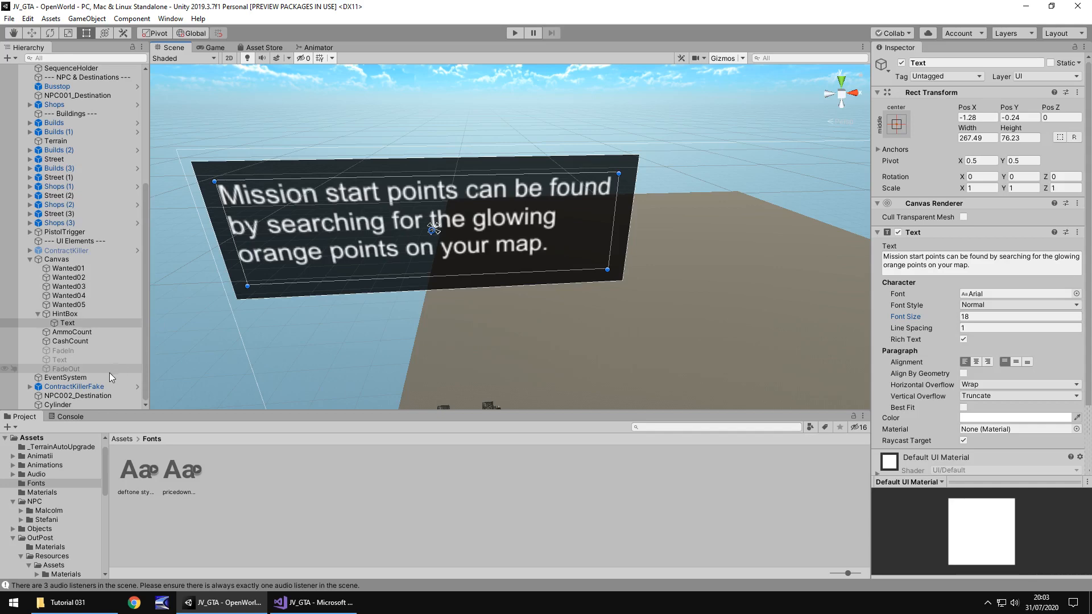
Step: Rename the Cylinder mission marker to Mission001_Start
click(71, 404)
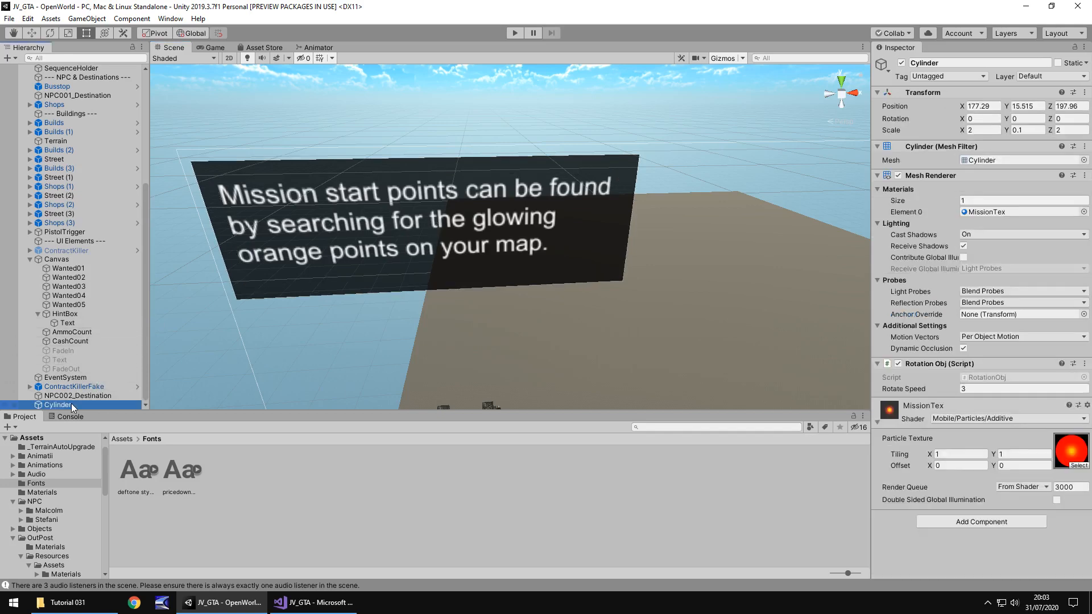
right_click(67, 407)
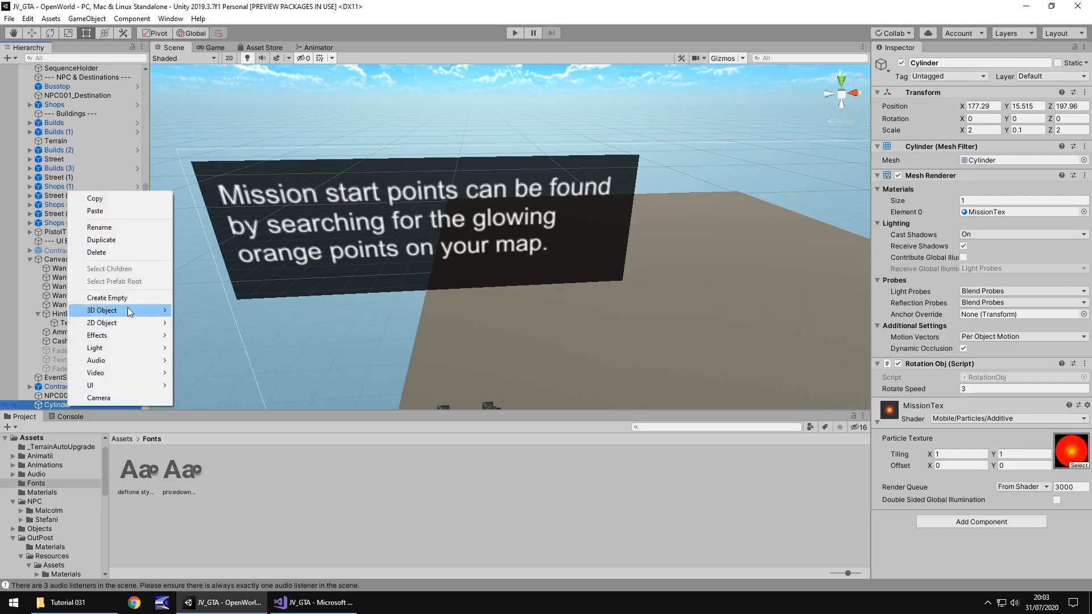
click(111, 227)
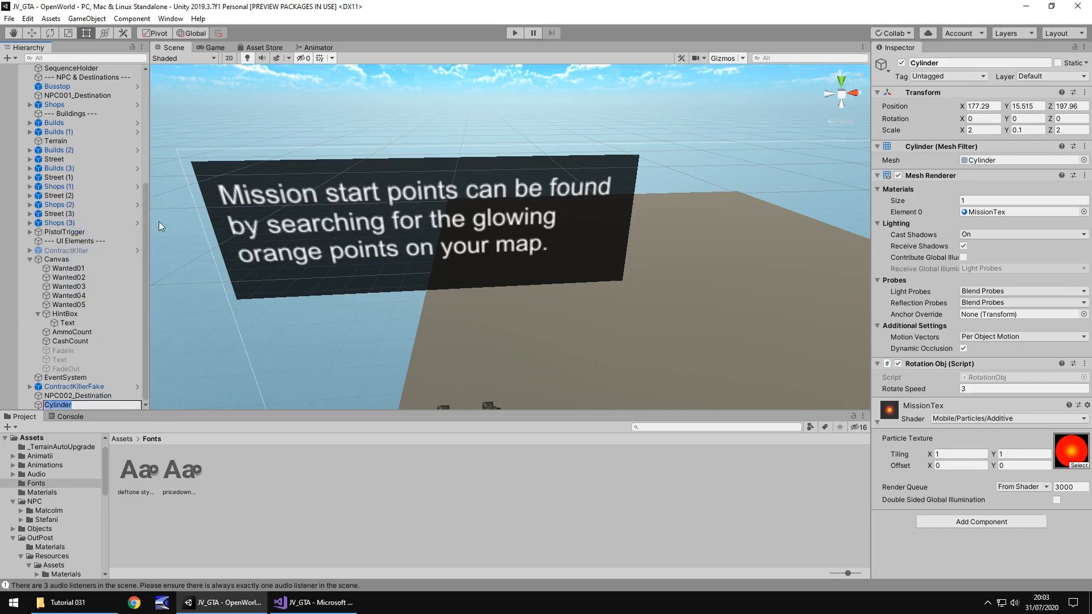
text(Mission00)
text(1_S)
text(tart)
key(Return)
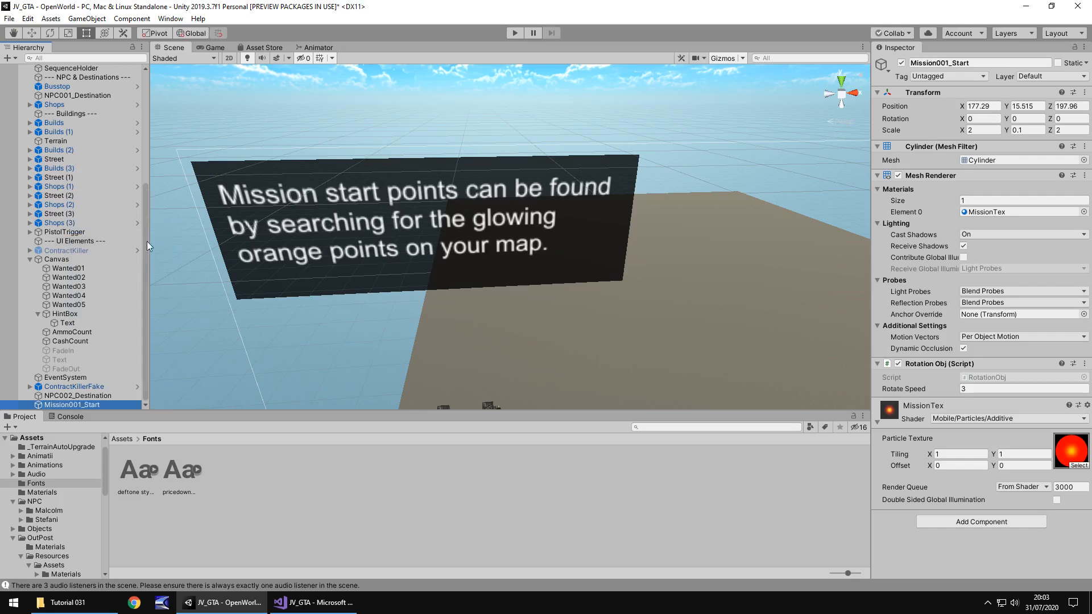
Step: Select the hint box's Text object
click(420, 222)
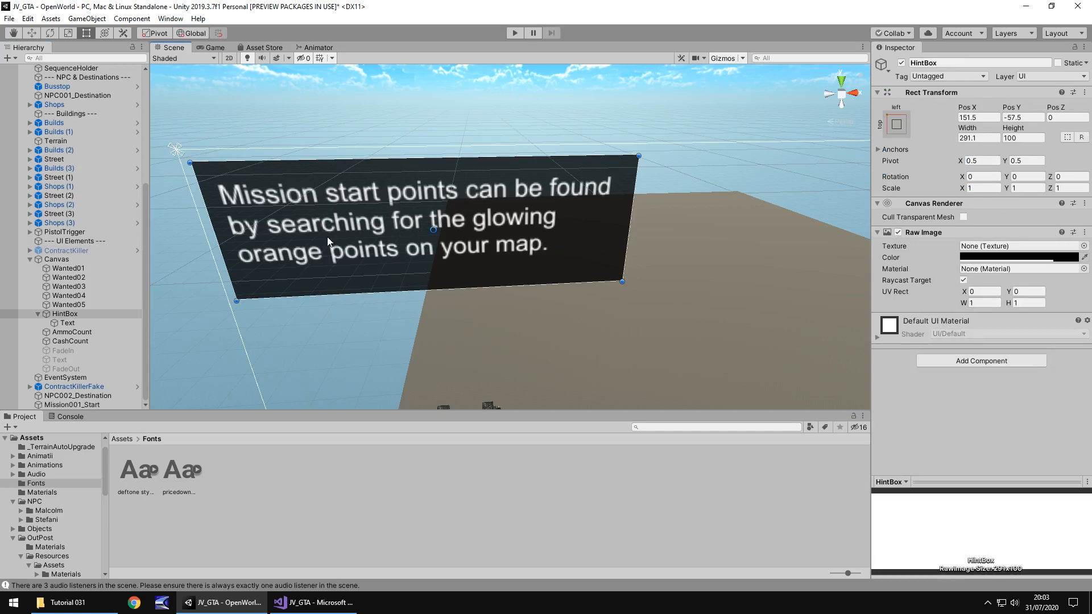
click(329, 245)
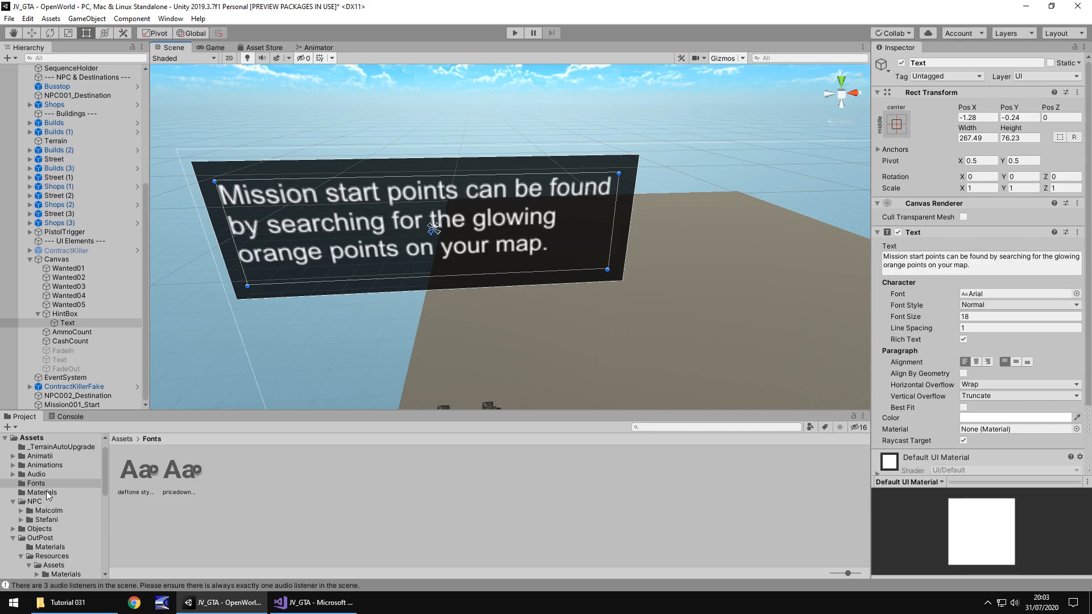
Step: Create a UI folder inside the Animations folder and open it
click(48, 466)
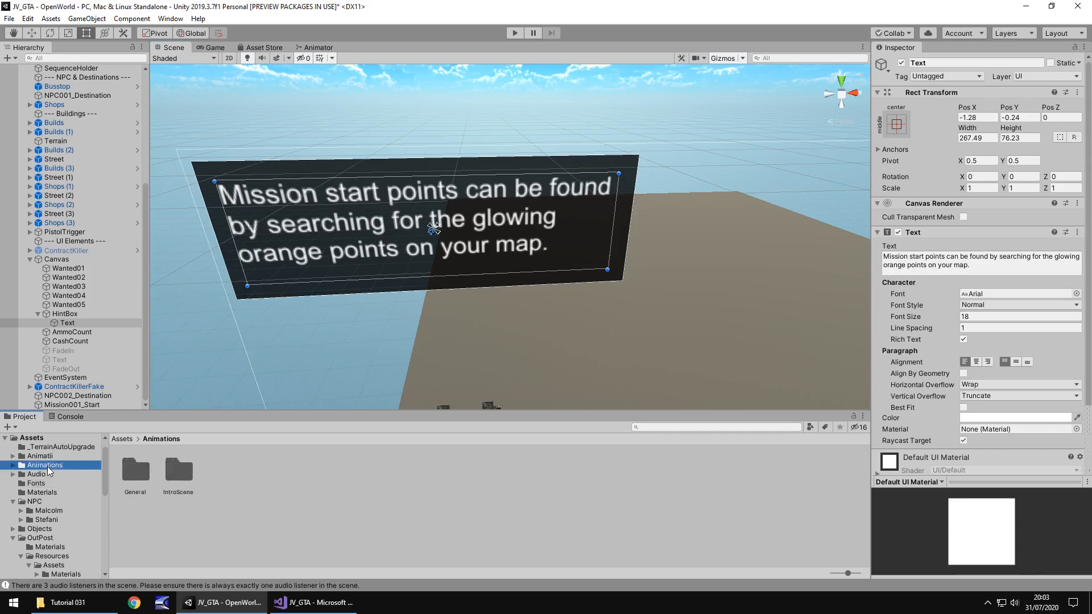
right_click(237, 476)
mouse_move(316, 177)
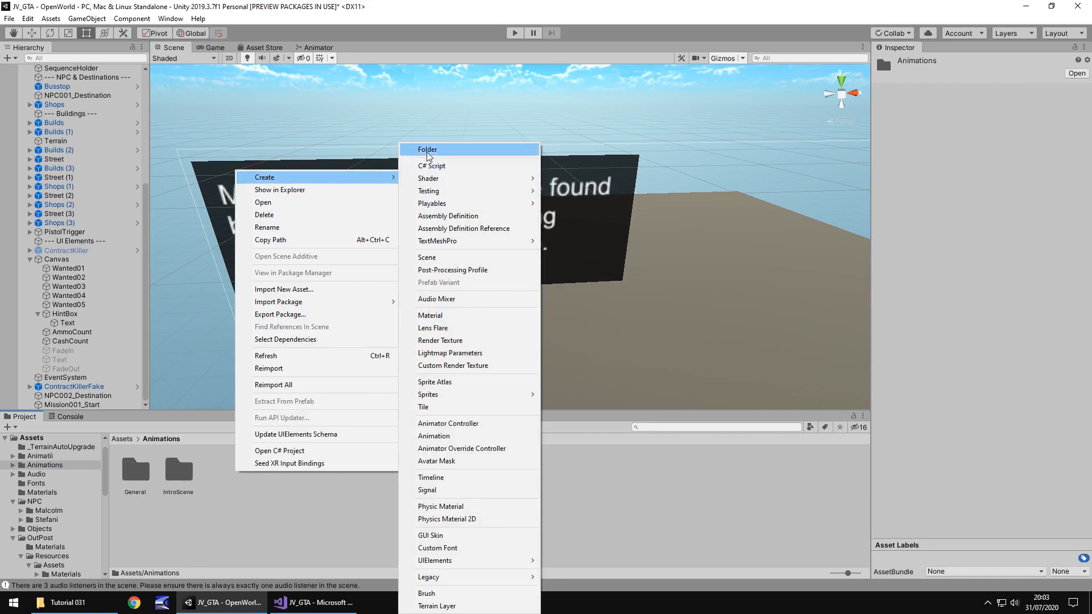
click(428, 150)
text(UI)
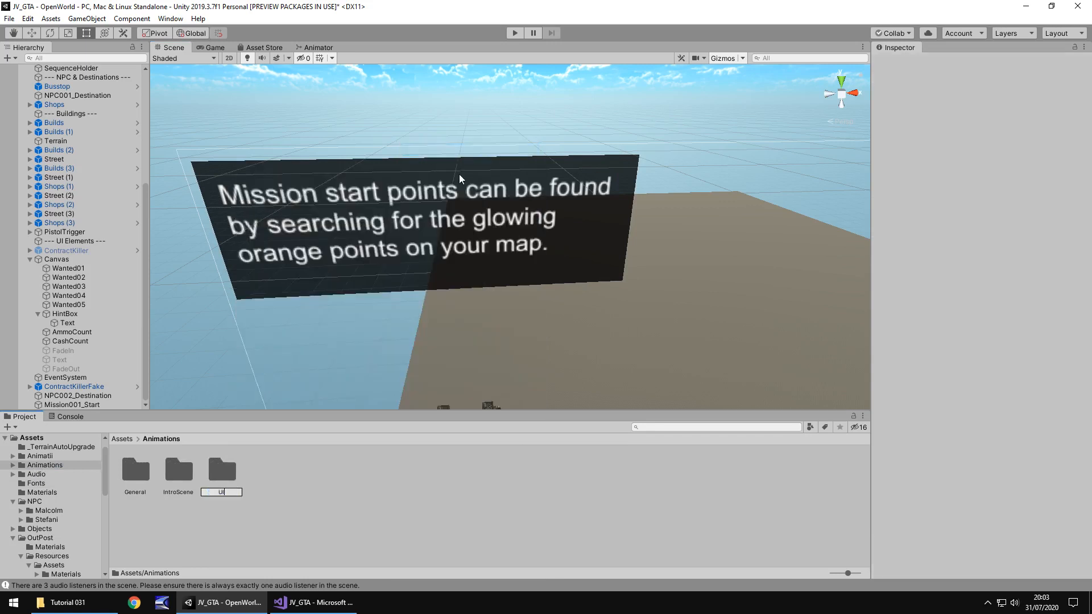
key(Return)
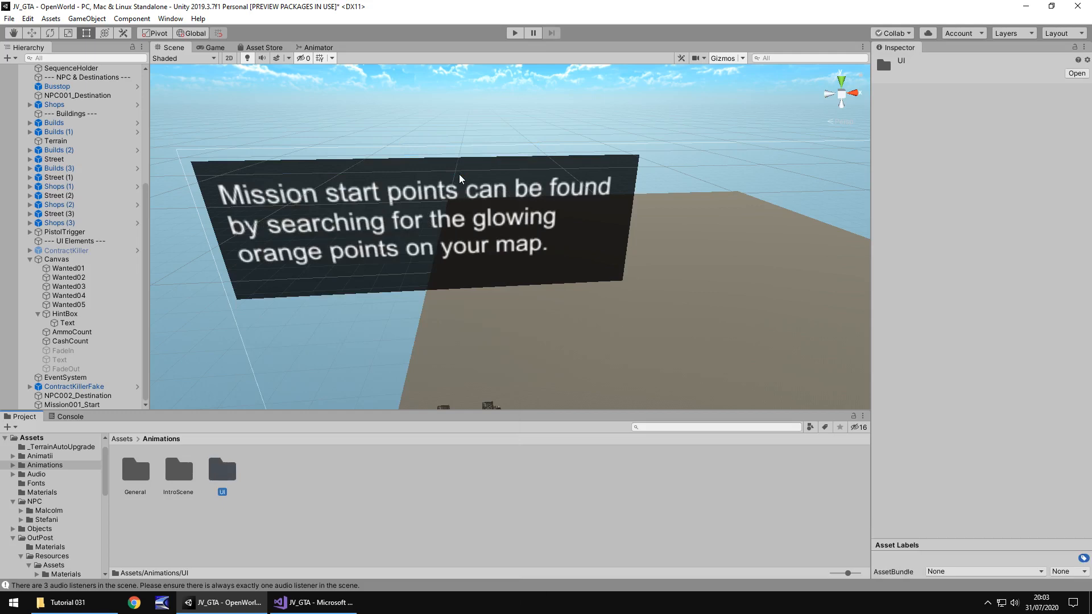
key(Return)
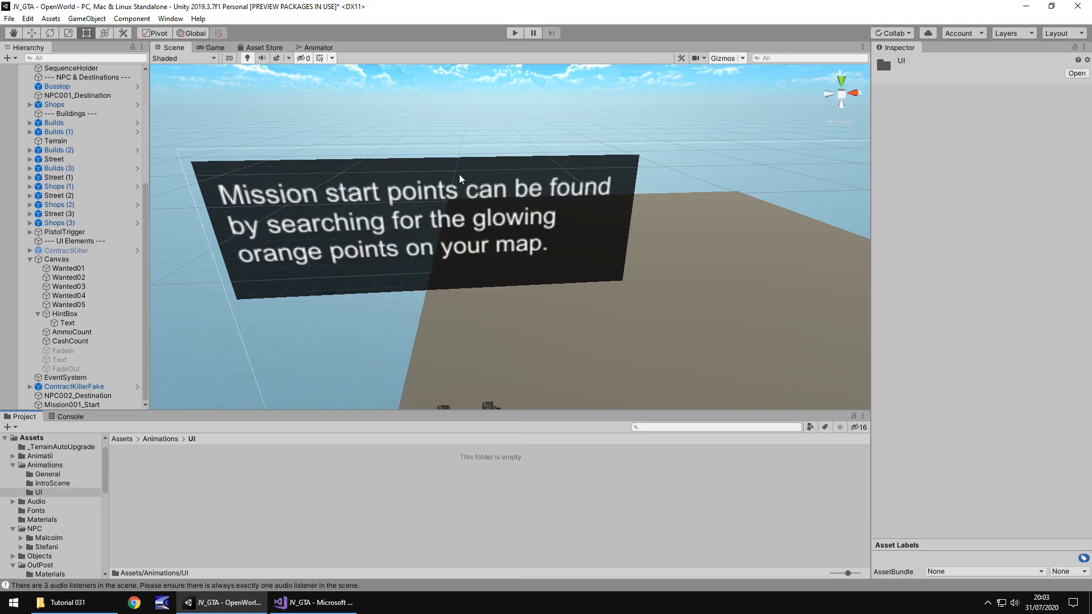
Step: Rename the Text object under HintBox to HintText
click(67, 324)
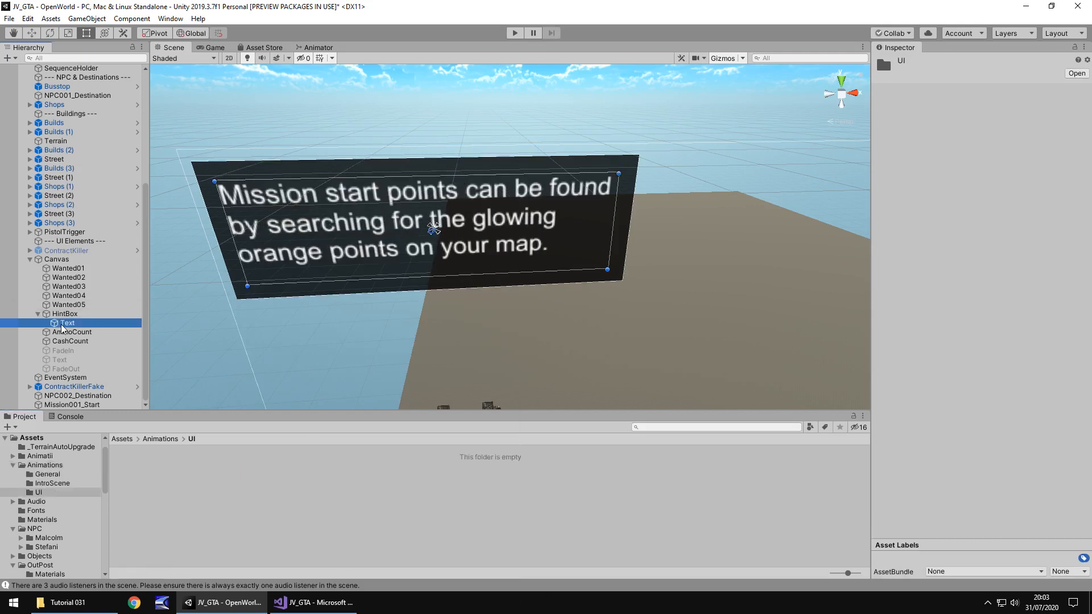
click(68, 323)
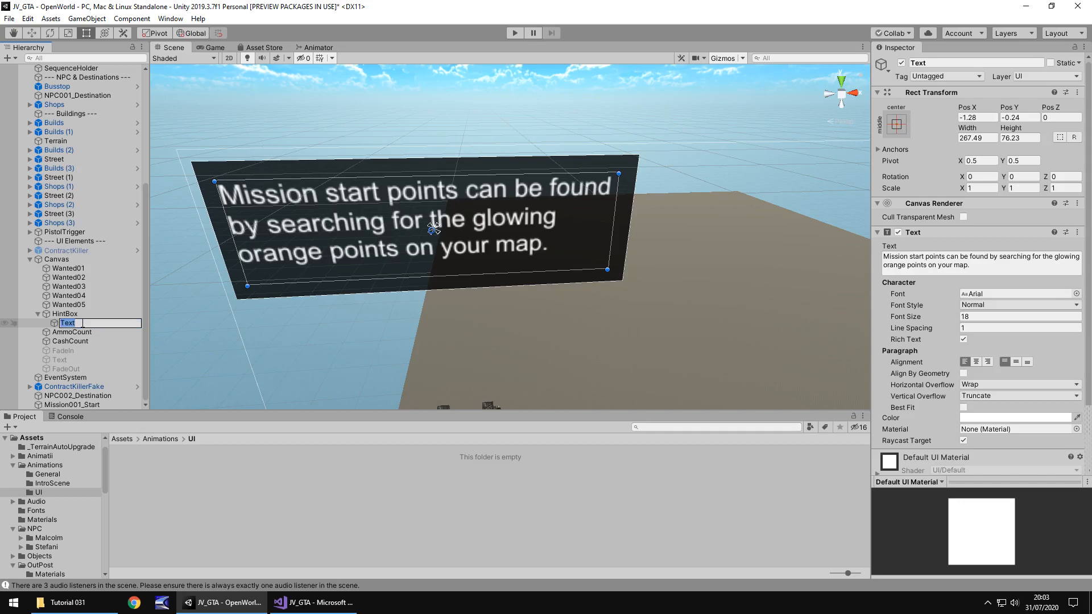
text(HintText)
key(Return)
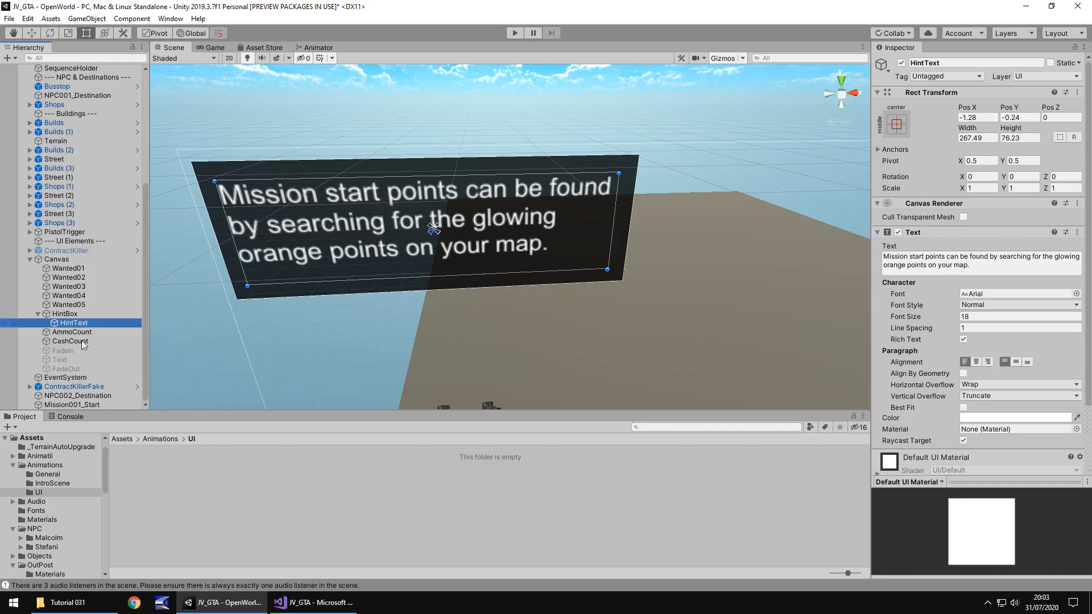
Step: Add the Animation timeline panel to the bottom layout and switch to it
click(318, 47)
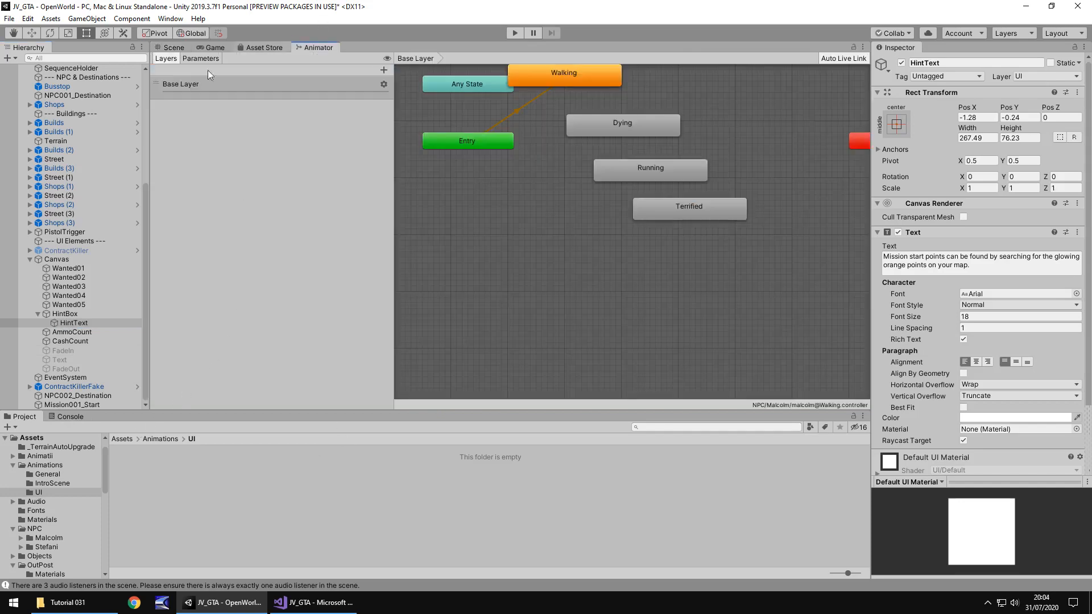
click(167, 46)
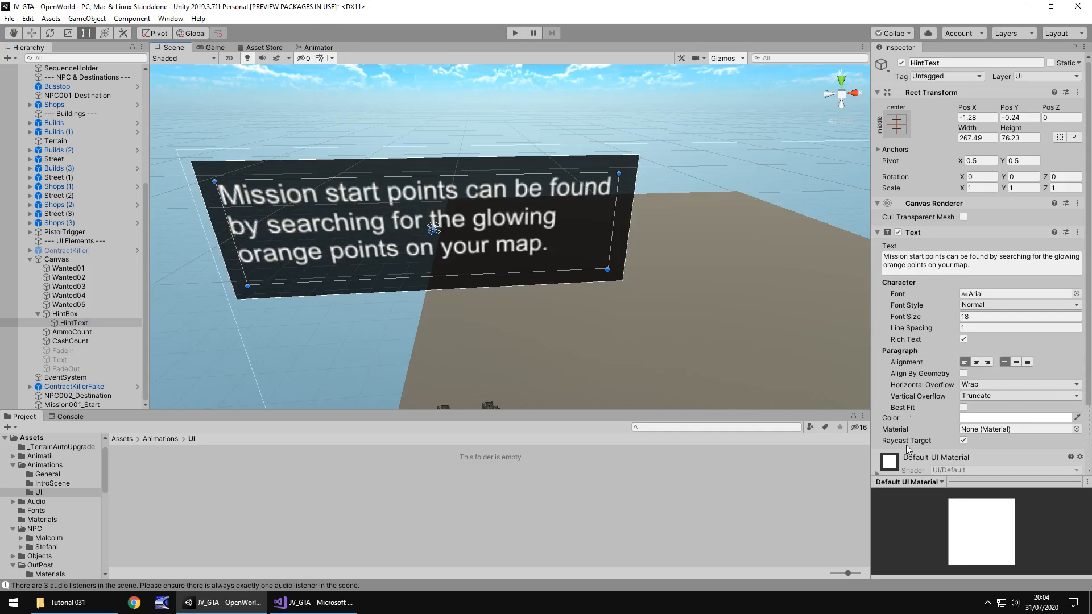
click(863, 416)
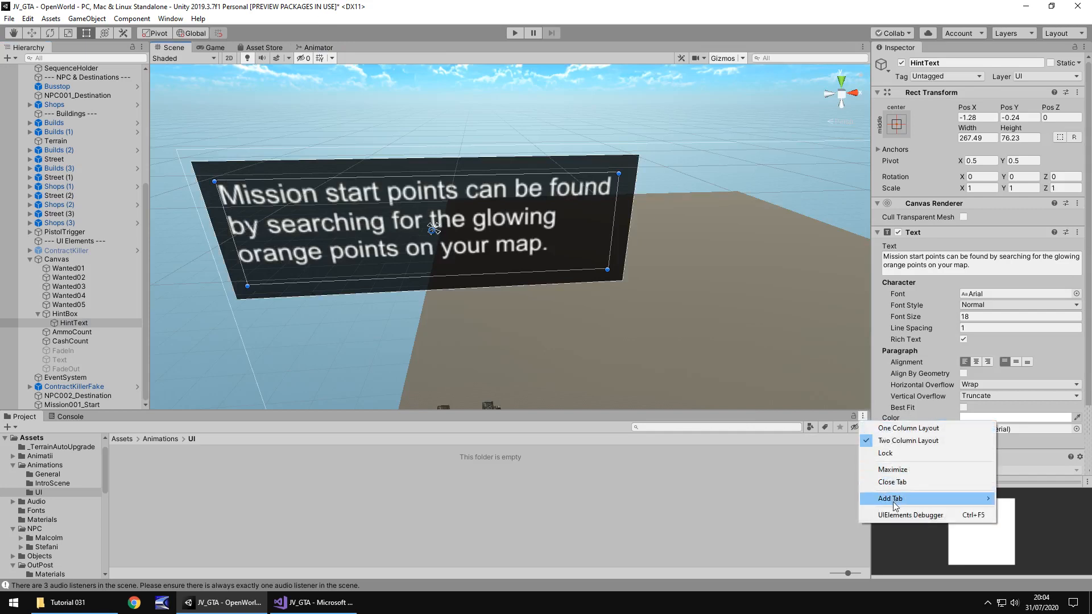
click(1030, 575)
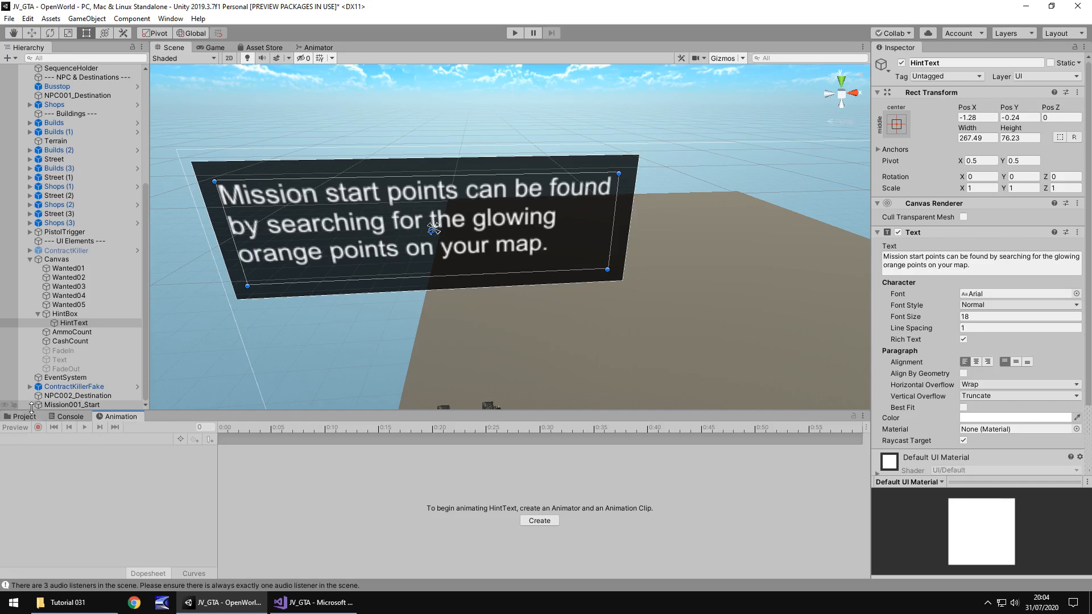
click(24, 416)
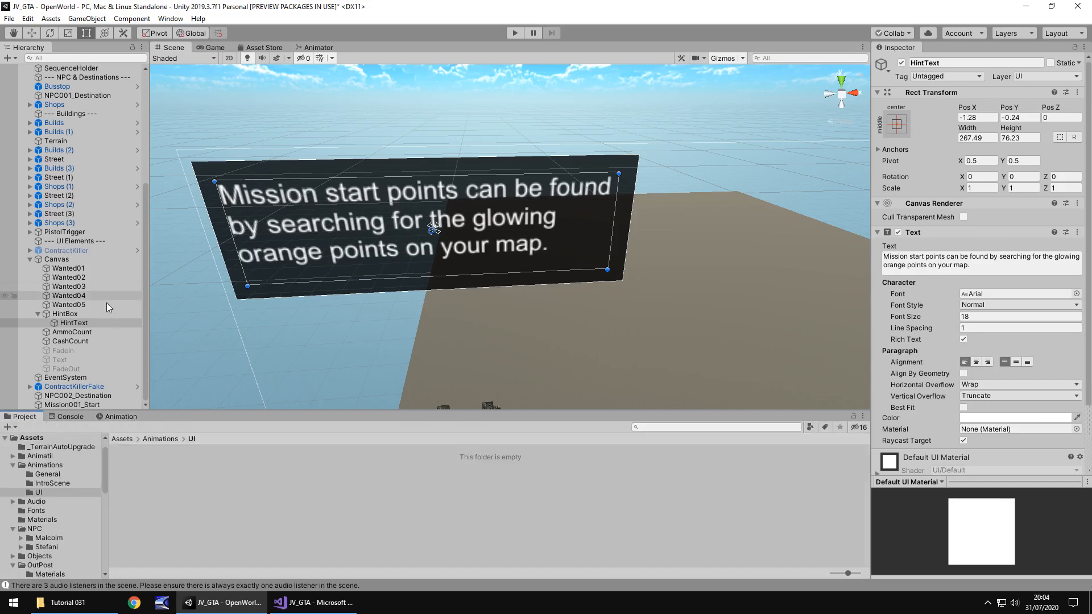
click(123, 418)
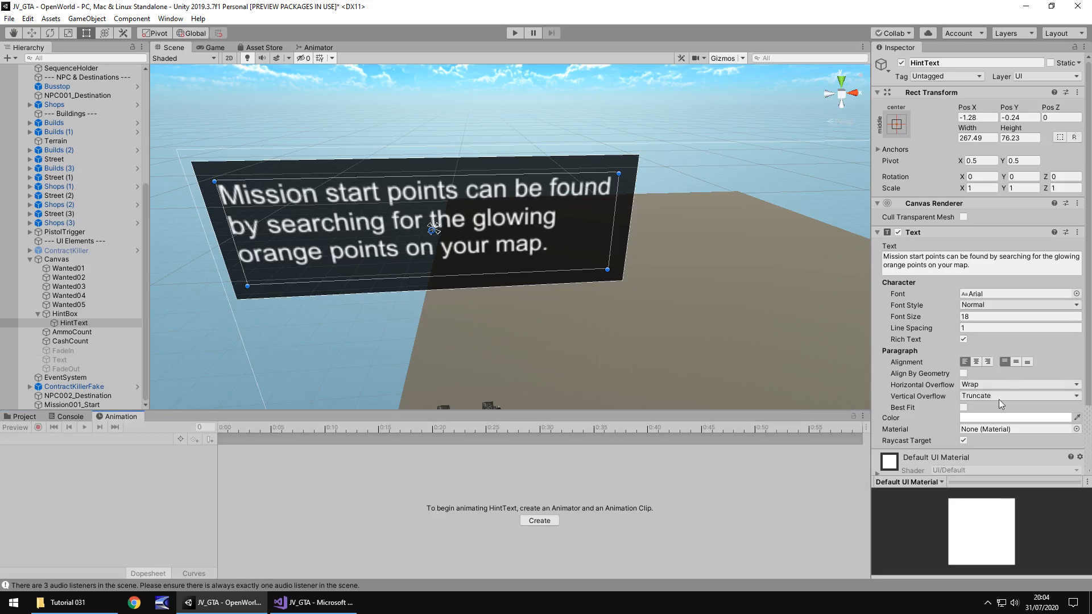
Step: Drag HintText's colour alpha down to 0 so the hint sentence is fully transparent
click(1015, 418)
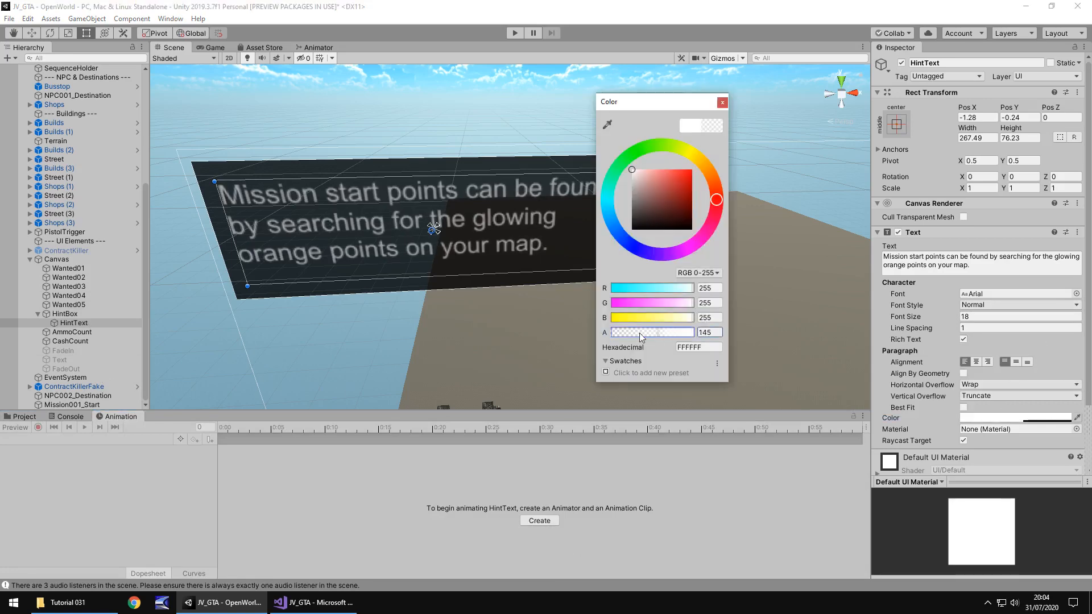
drag(693, 332, 602, 335)
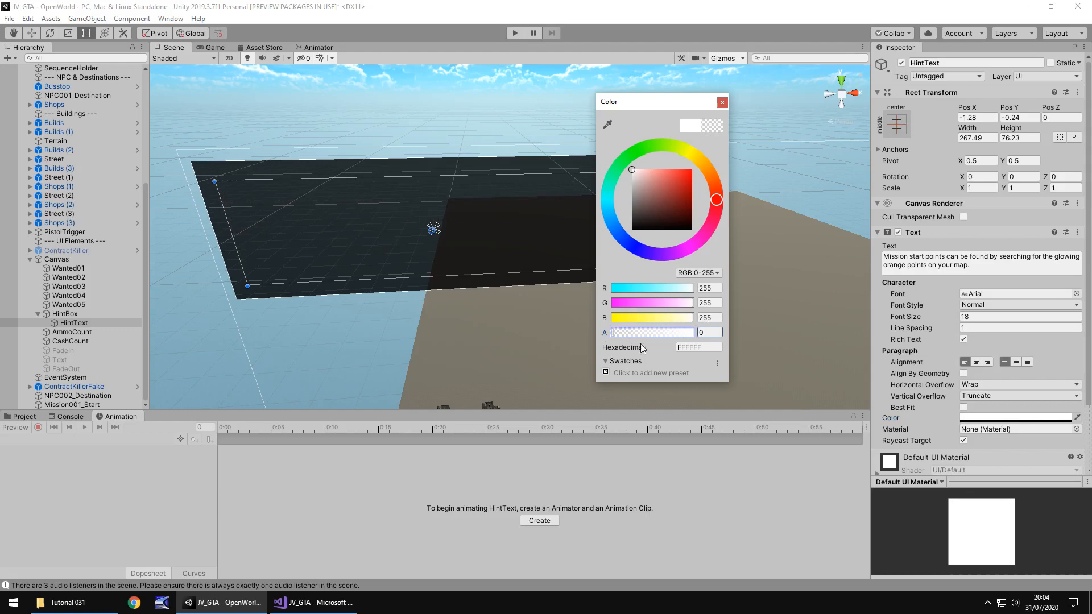
click(725, 101)
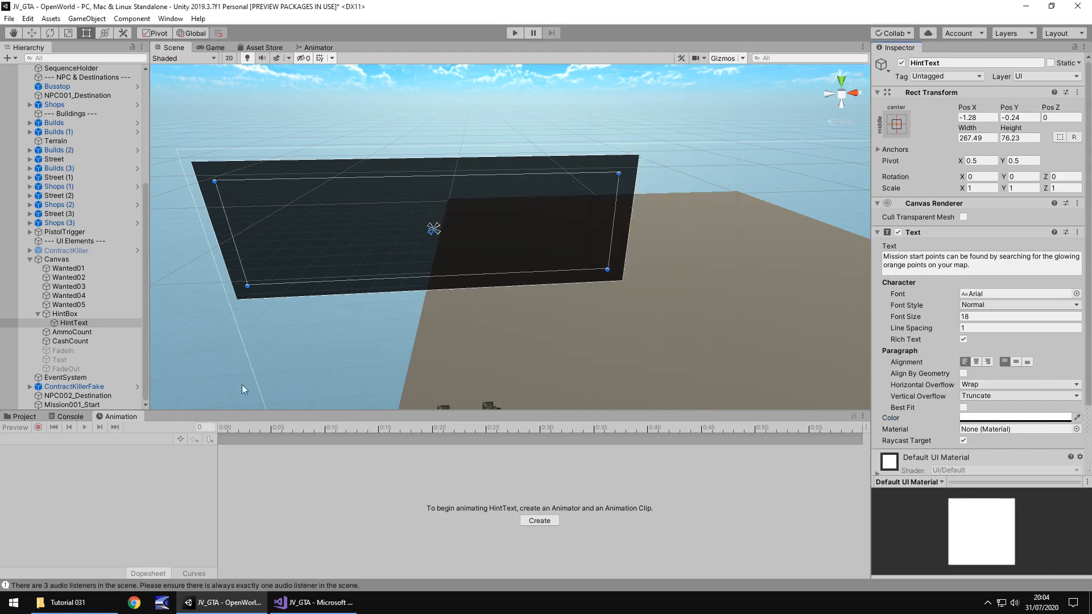
Step: Create a new animation clip for HintText saved as HintFade in Assets/Animations/UI
click(545, 517)
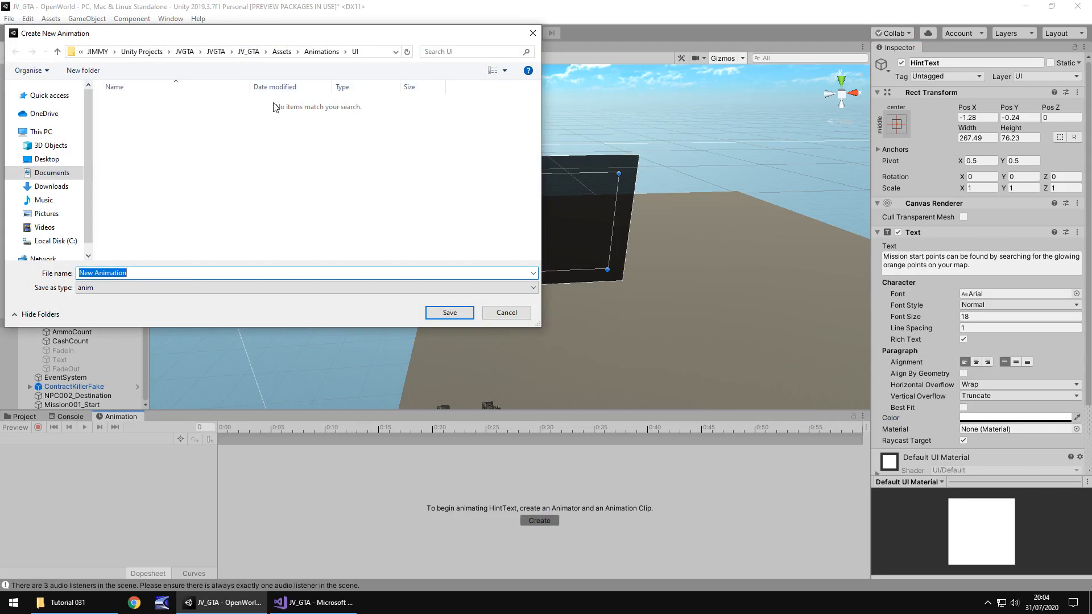
text(HintF)
text(ade)
key(Return)
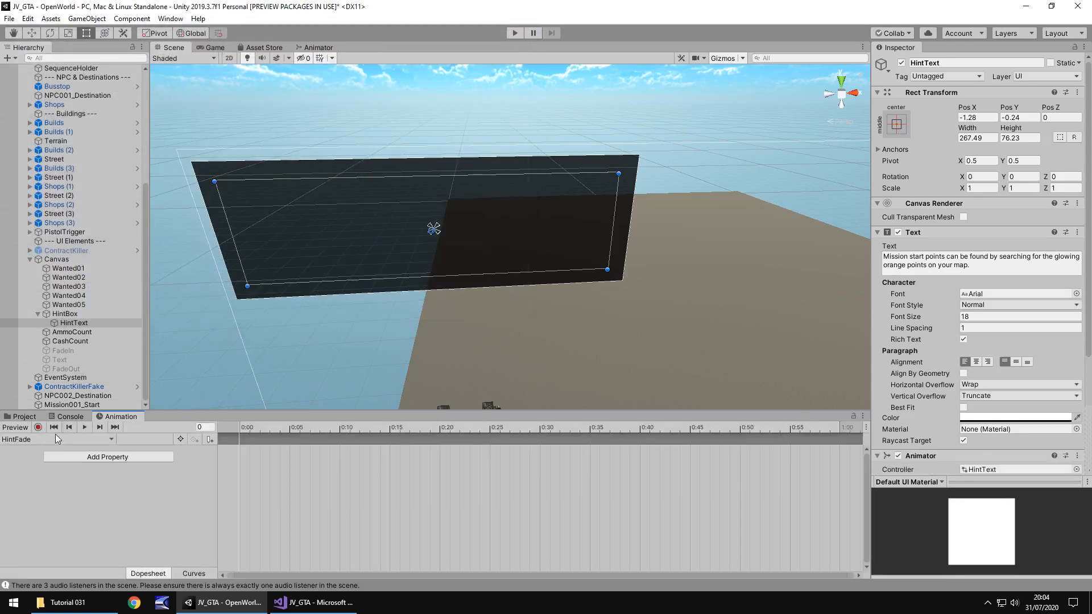
Step: With recording on, key HintText's colour alpha at 0 on frame 0
click(38, 427)
click(1015, 417)
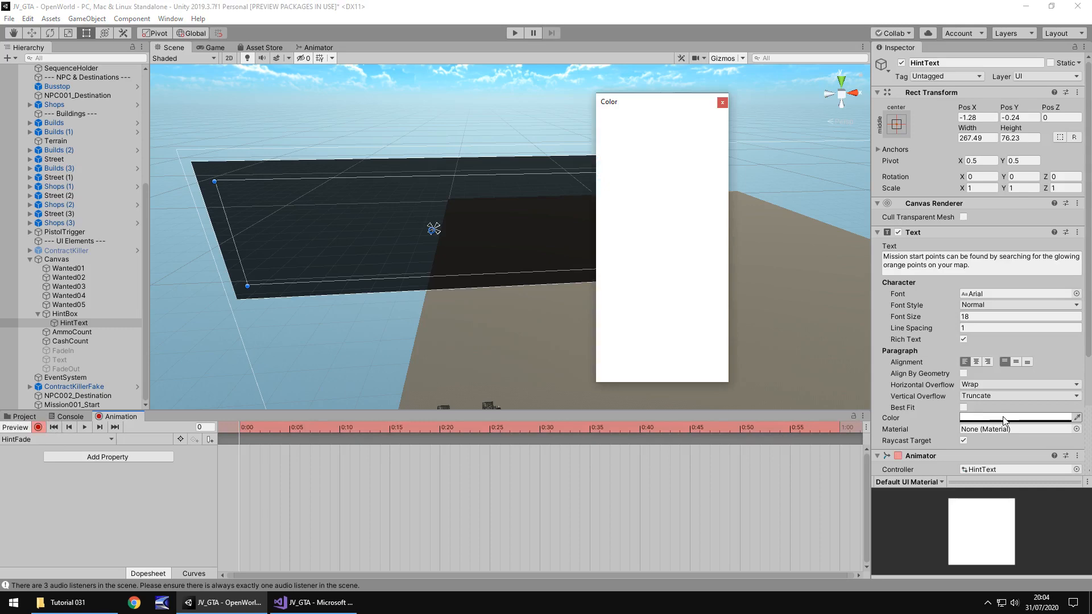
drag(692, 333, 593, 337)
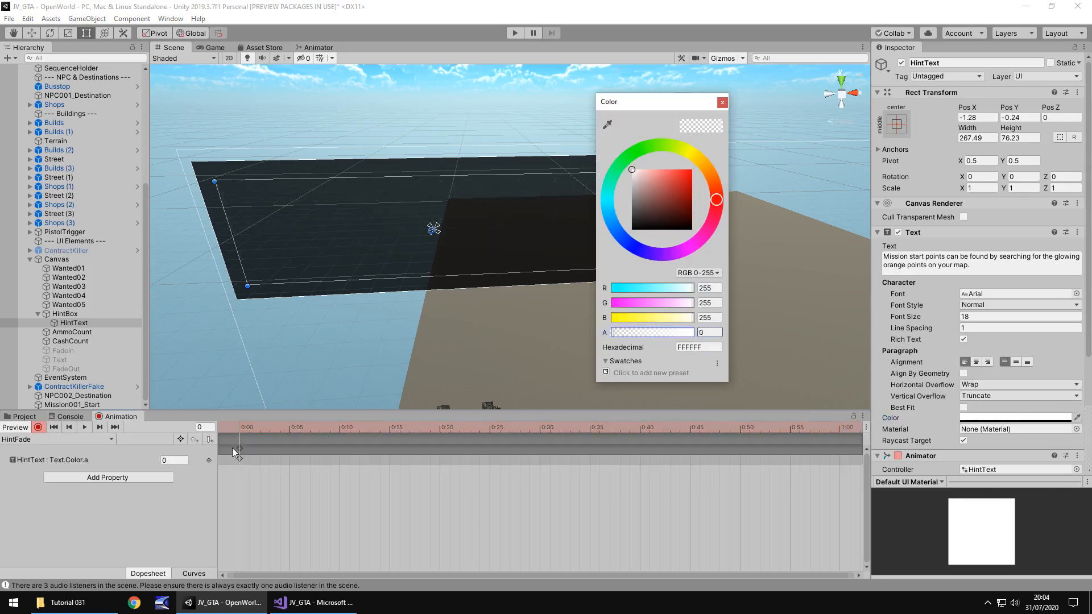
click(721, 104)
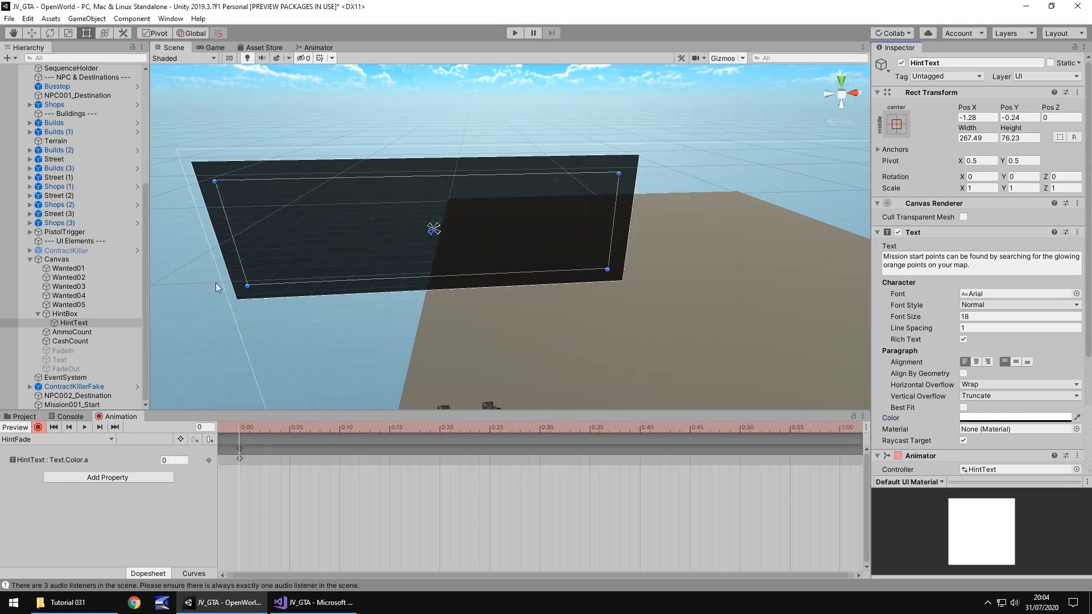
Step: At frame 60, key HintText's colour alpha at 255 so it fades to fully opaque
click(201, 427)
text(60)
key(Return)
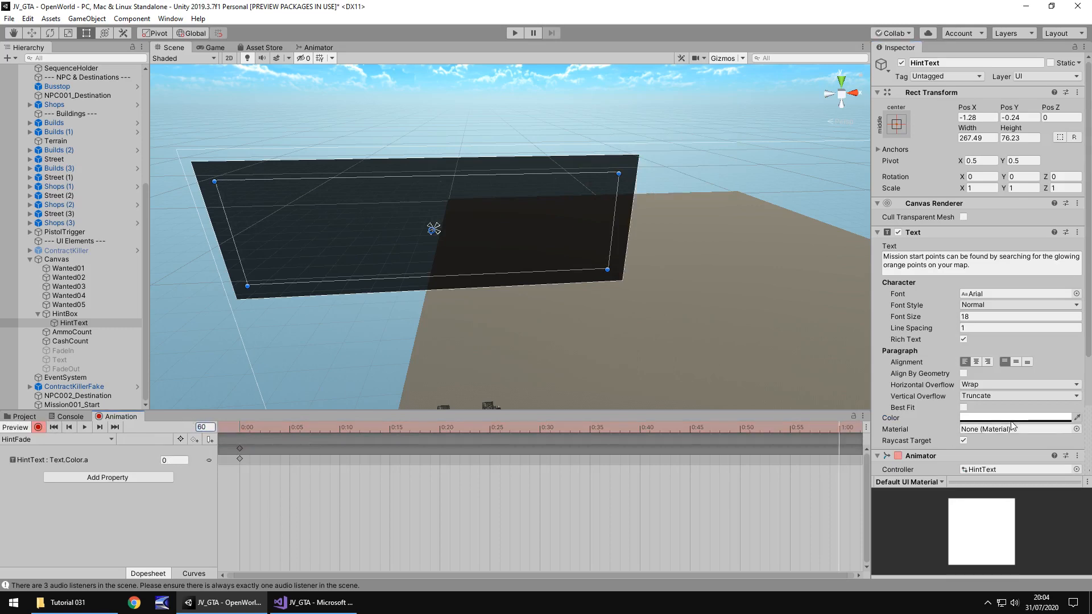
click(1015, 418)
drag(618, 331, 692, 332)
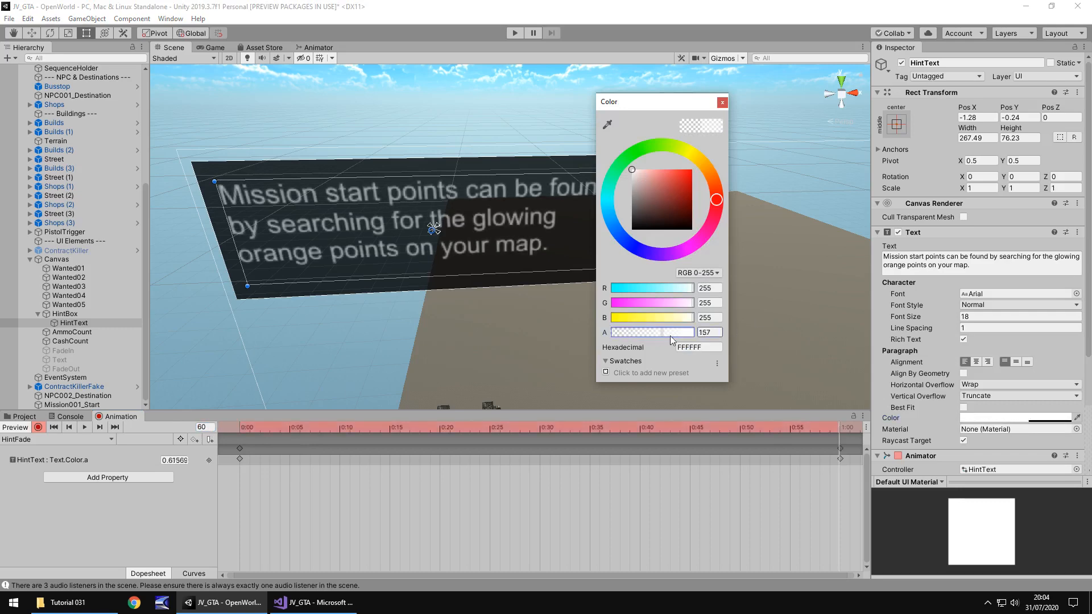
click(721, 103)
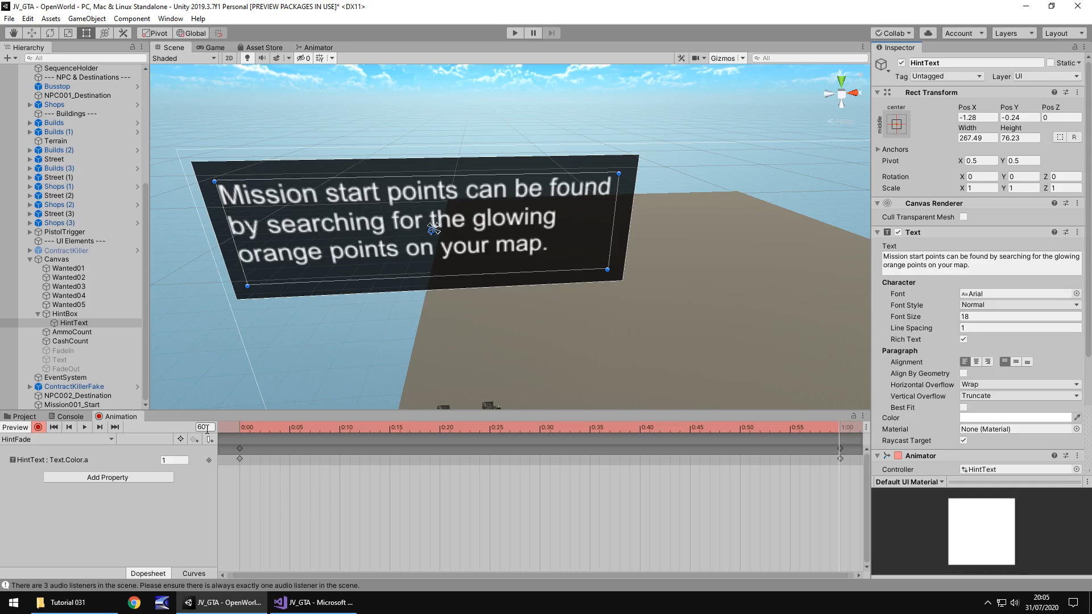
Step: At frame 480, record a keyframe keeping HintText's alpha at 255
double_click(203, 428)
text(480)
key(Return)
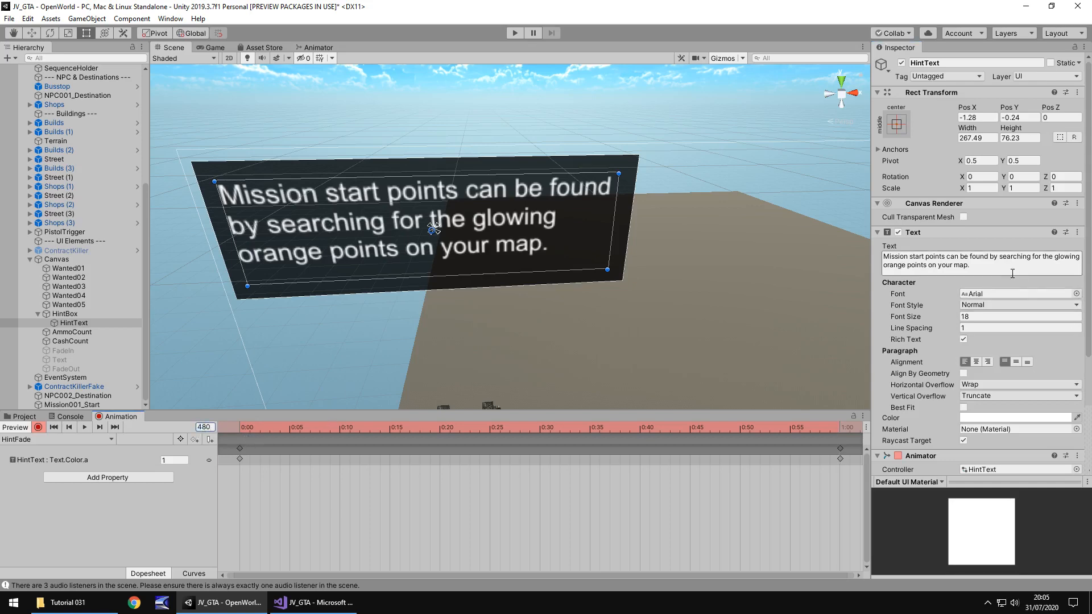
click(1011, 418)
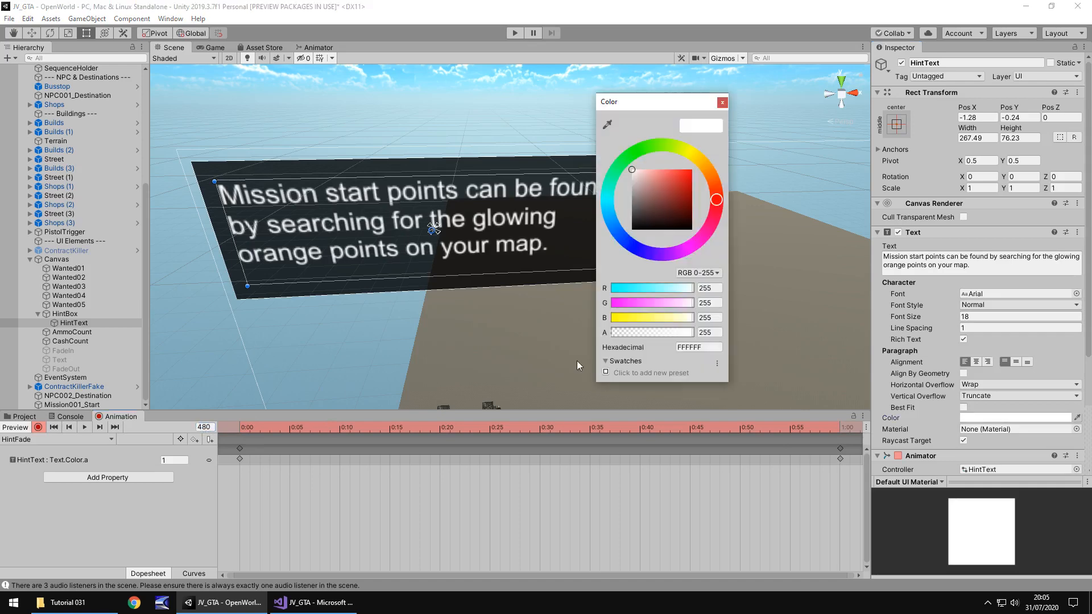
drag(689, 333, 693, 336)
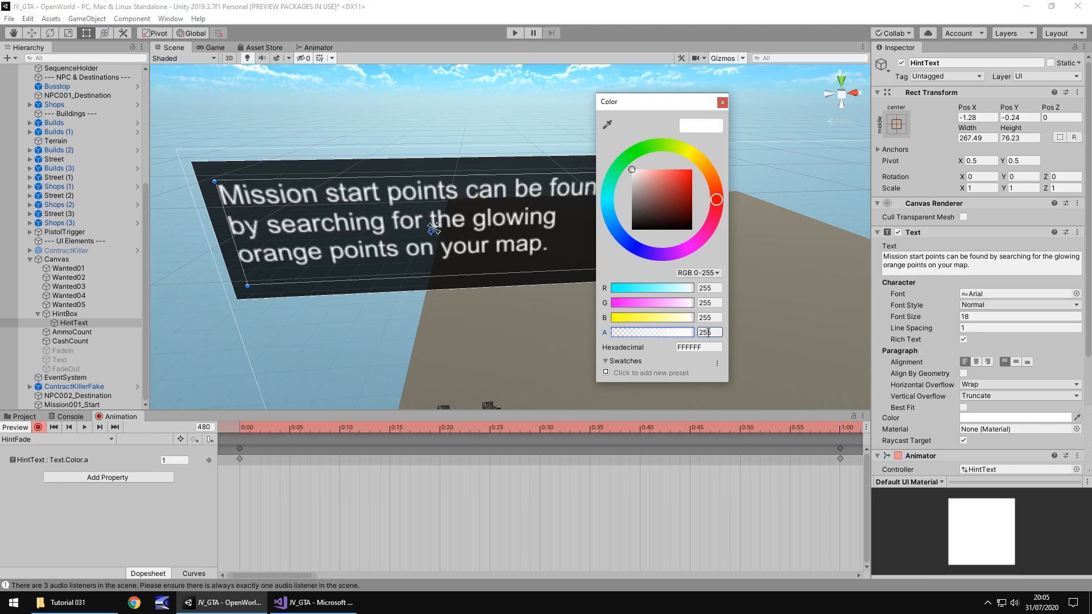
click(723, 101)
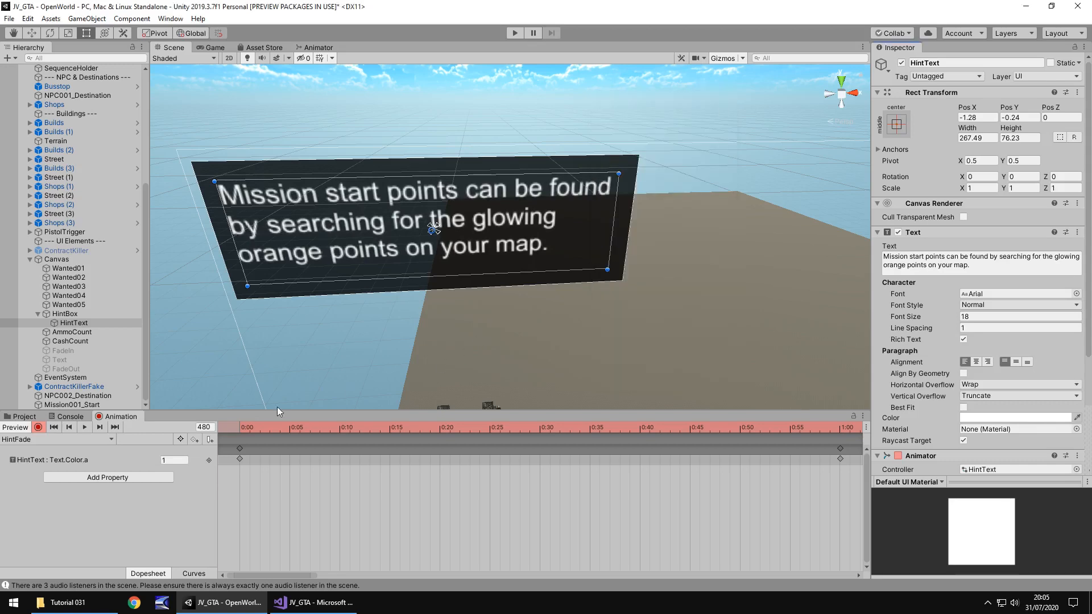
Step: At frame 540, key HintText's alpha down to 0 so the hint fades out completely
click(212, 427)
text(540)
key(Return)
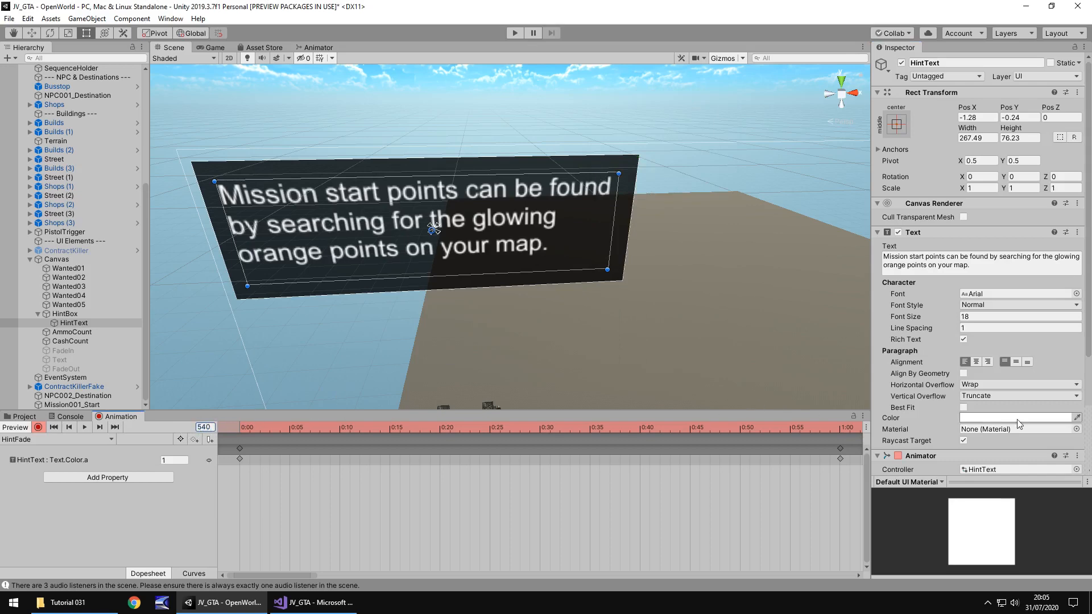
click(1019, 418)
drag(691, 333, 582, 338)
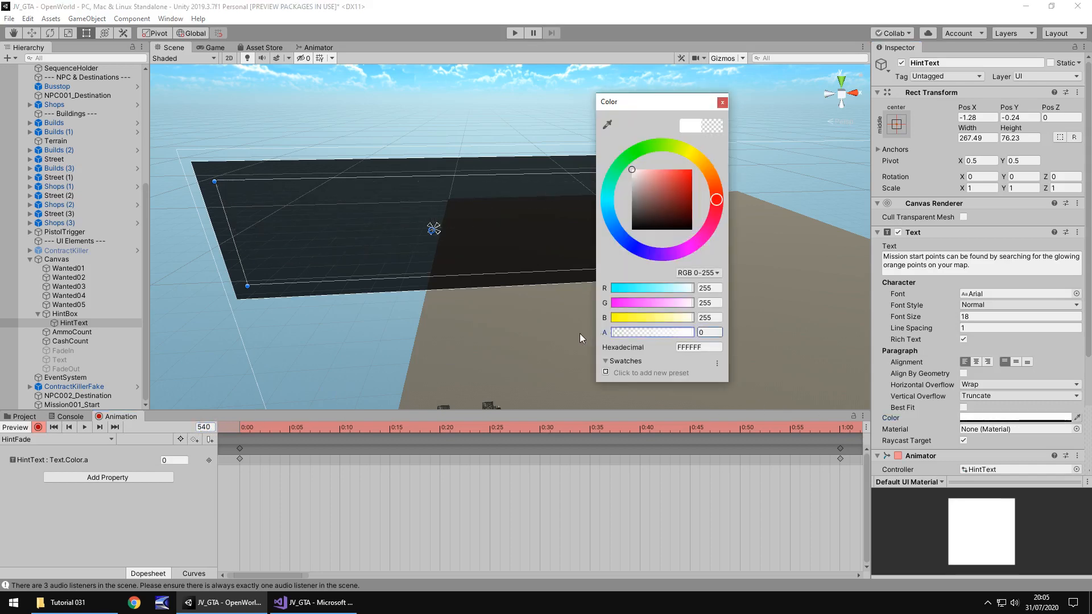
click(722, 102)
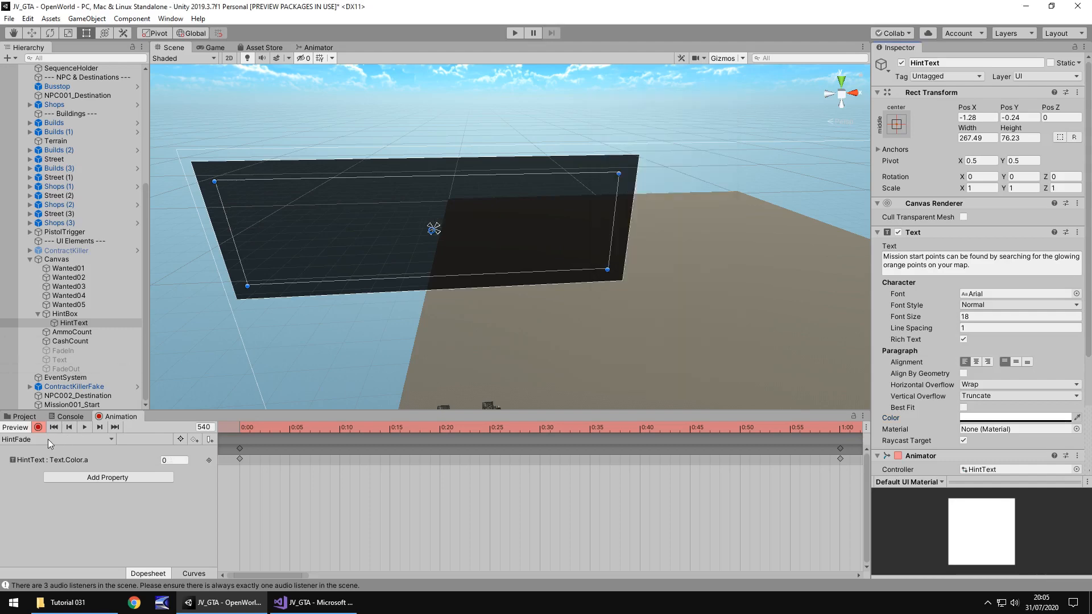
Step: Stop recording, untick Loop Time on HintFade.anim, and enter Play mode to test the fade
click(38, 427)
click(24, 417)
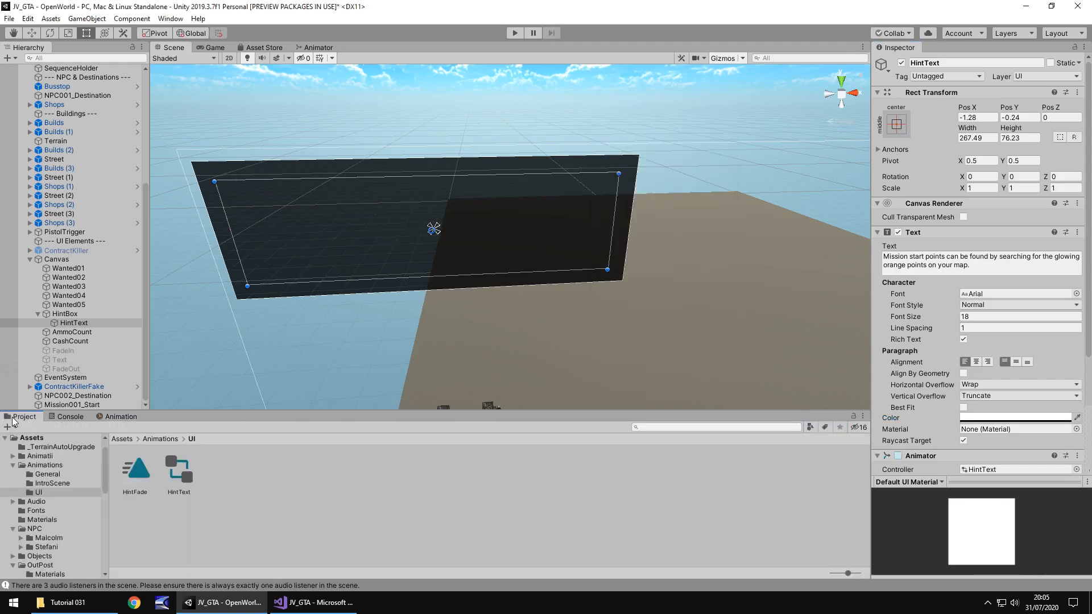
click(136, 471)
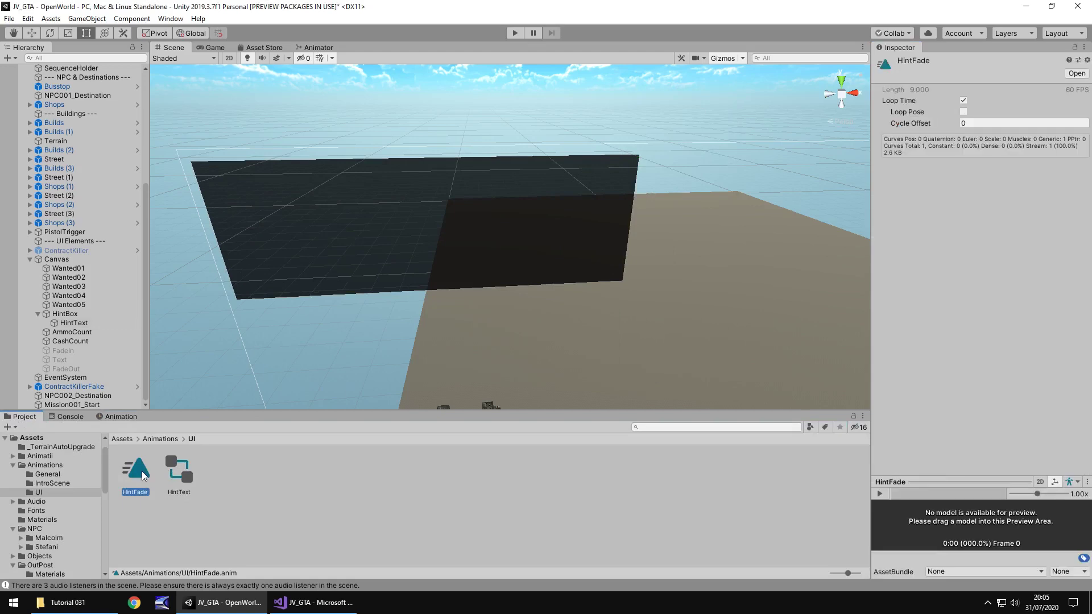
click(963, 100)
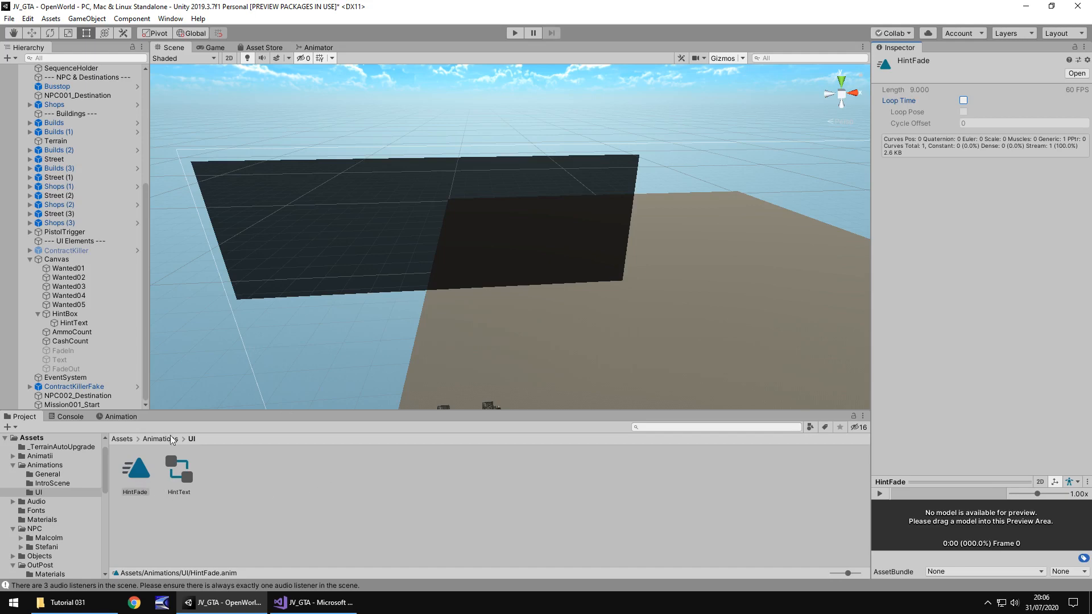
click(516, 33)
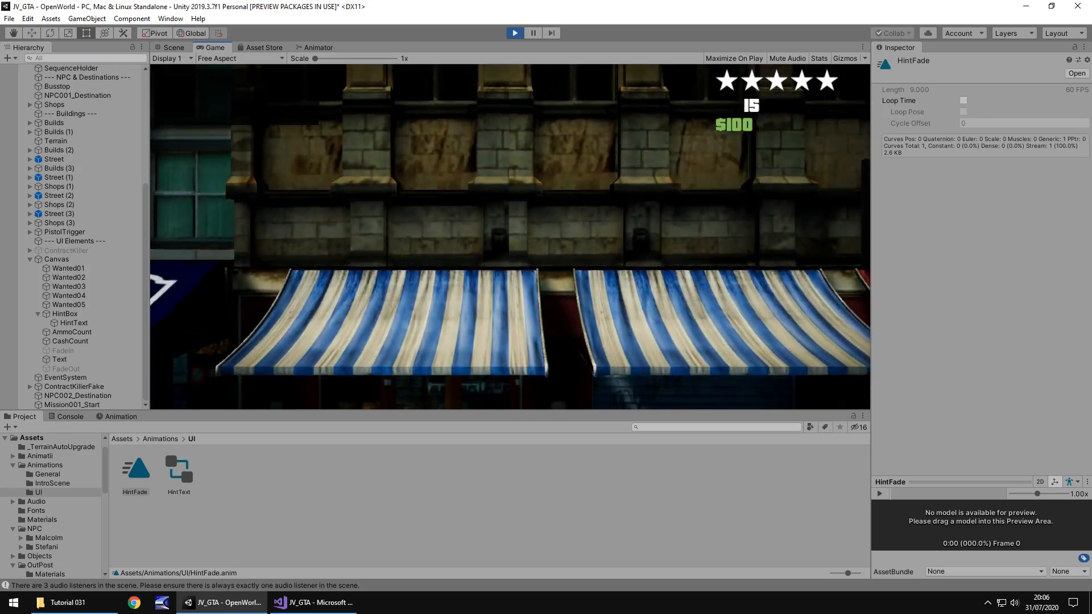
Step: Exit Play mode with Ctrl+P to return to the scene editor
key(ctrl+p)
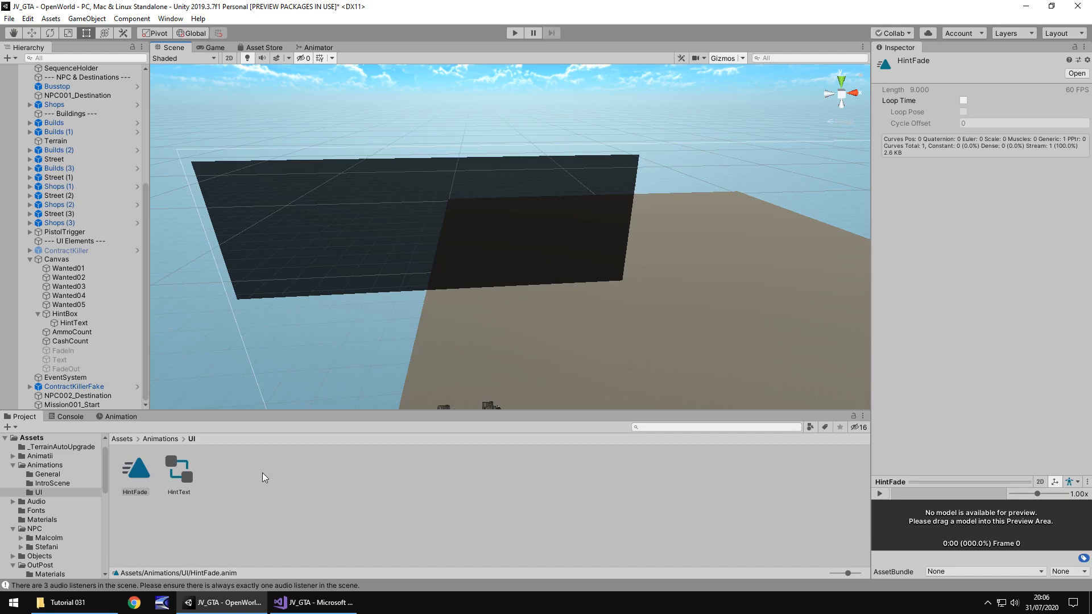
scroll(65, 529, down, 3)
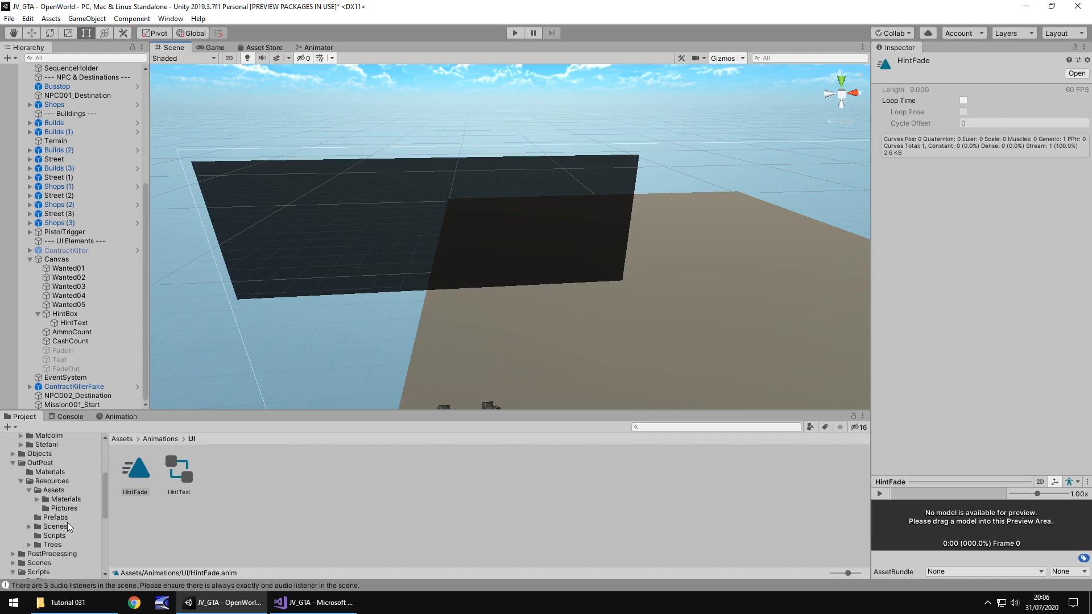
scroll(52, 560, down, 3)
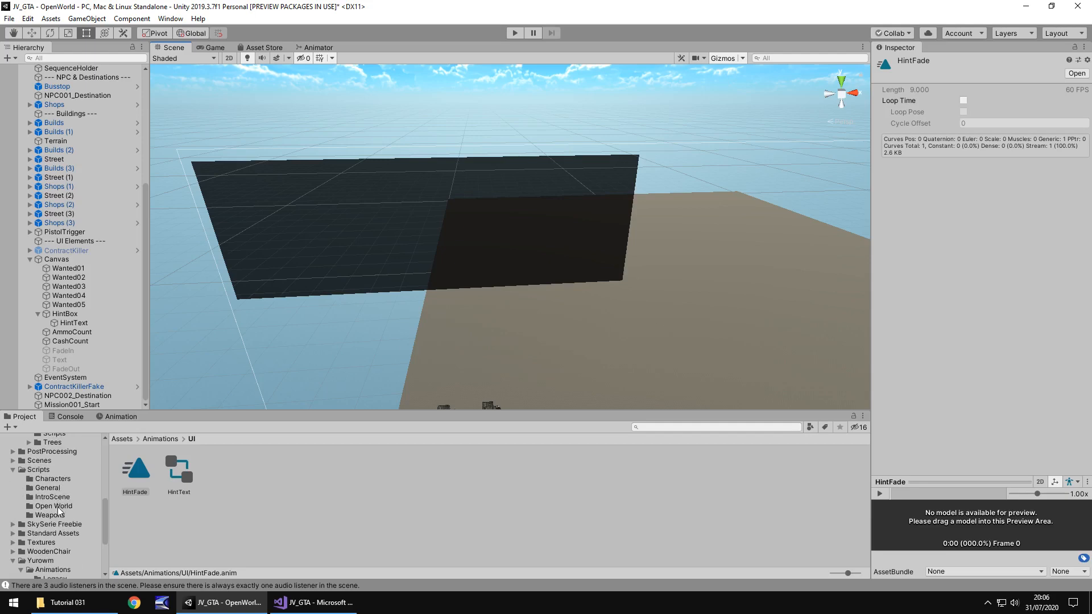
Step: Create a new folder named UI inside Assets/Scripts
click(39, 471)
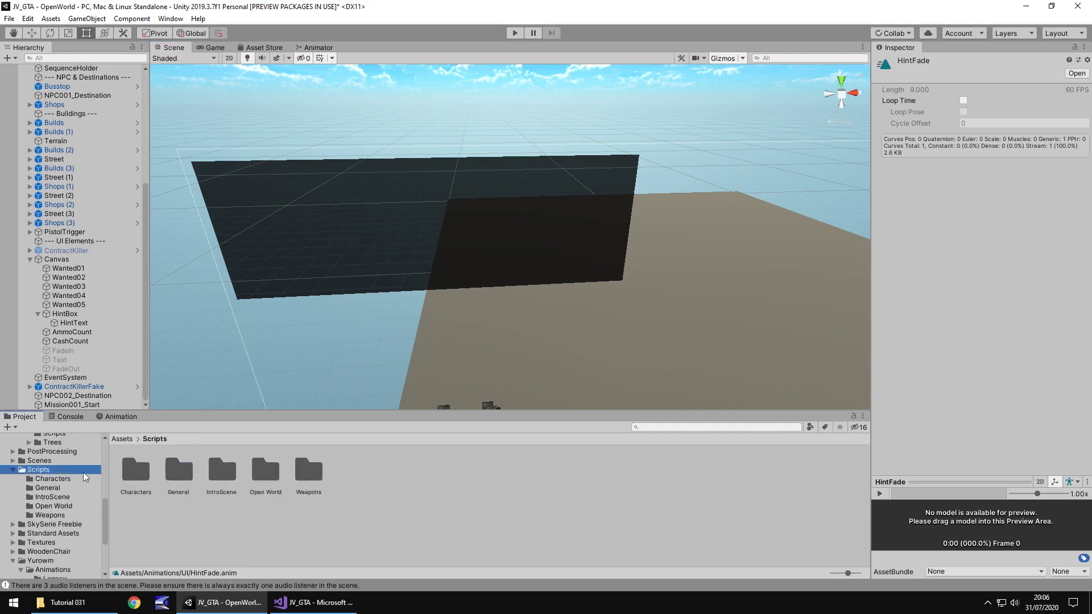
right_click(371, 482)
mouse_move(444, 174)
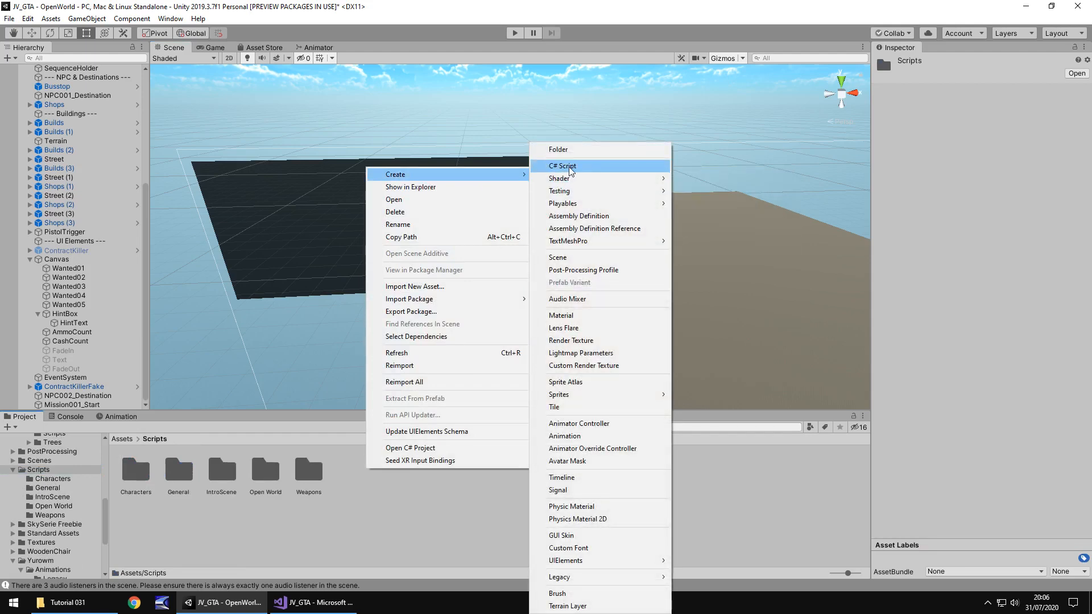
click(559, 150)
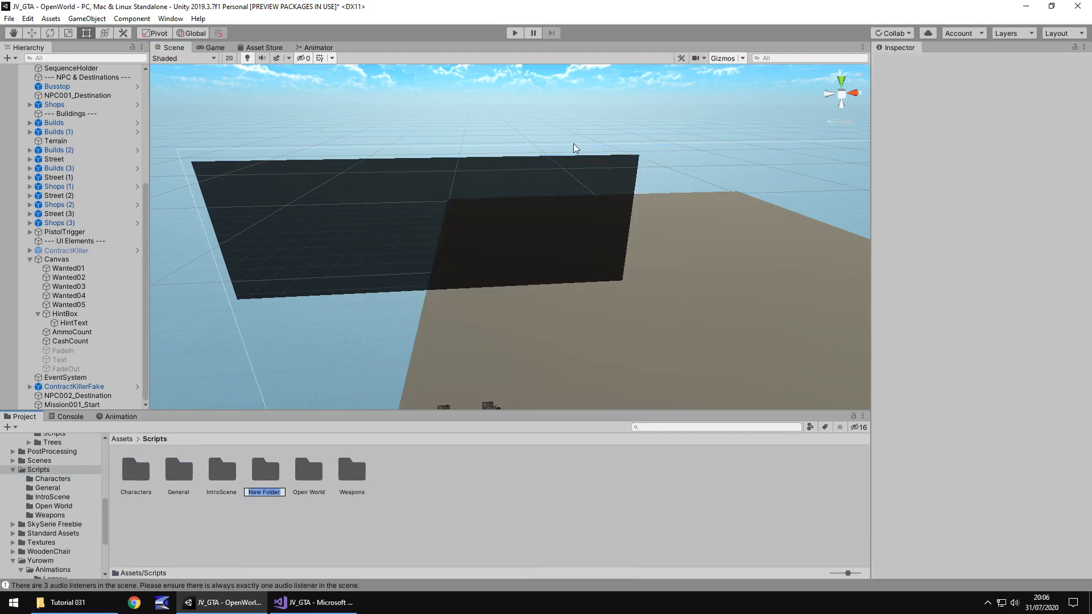
text(UI)
key(Return)
key(Return)
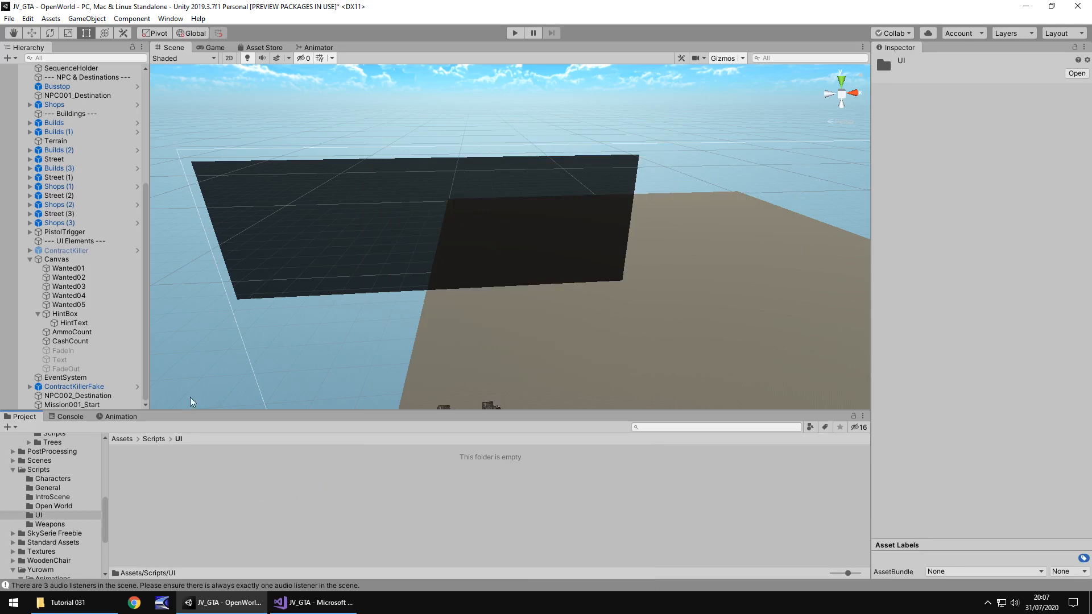
Step: Create a C# script named GlobalHints in the UI folder and switch to Visual Studio
right_click(228, 499)
mouse_move(307, 200)
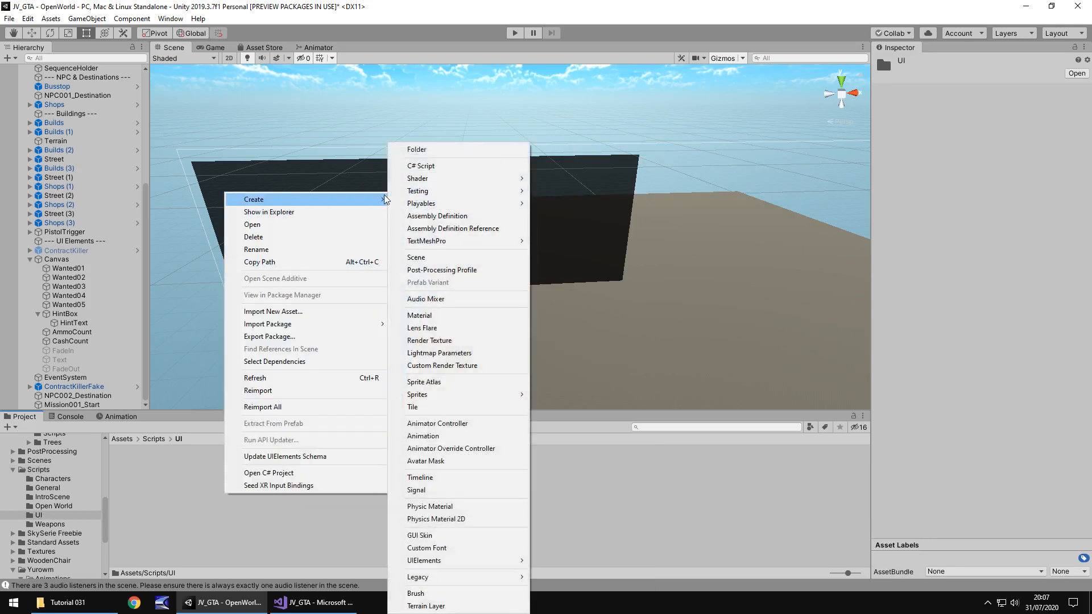
click(421, 165)
text(H)
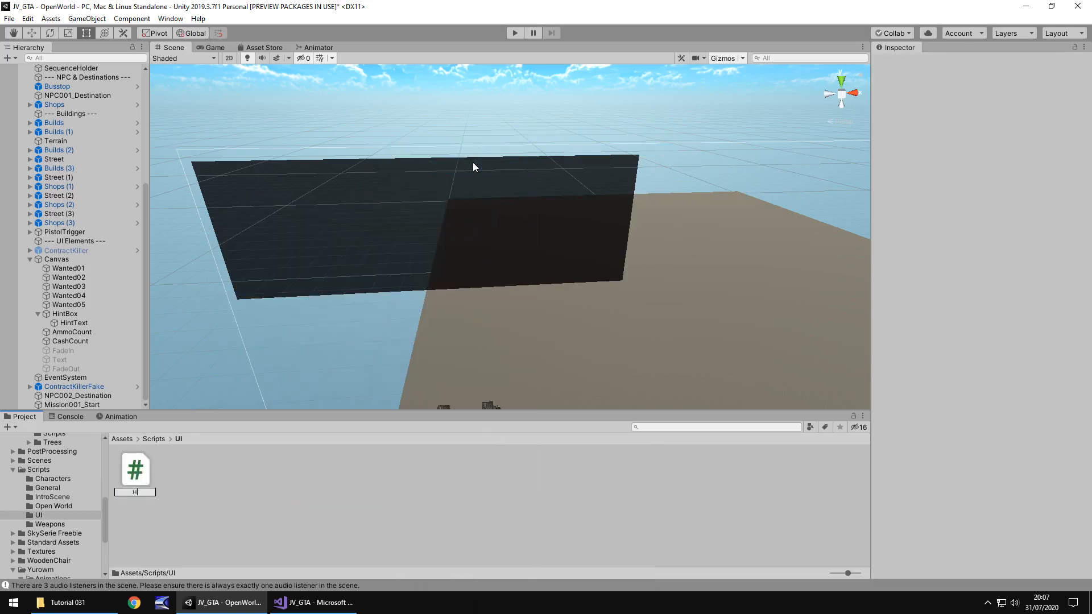
text(int)
key(BackSpace)
key(BackSpace)
key(BackSpace)
text(GlobalHints)
key(Return)
key(alt+Tab)
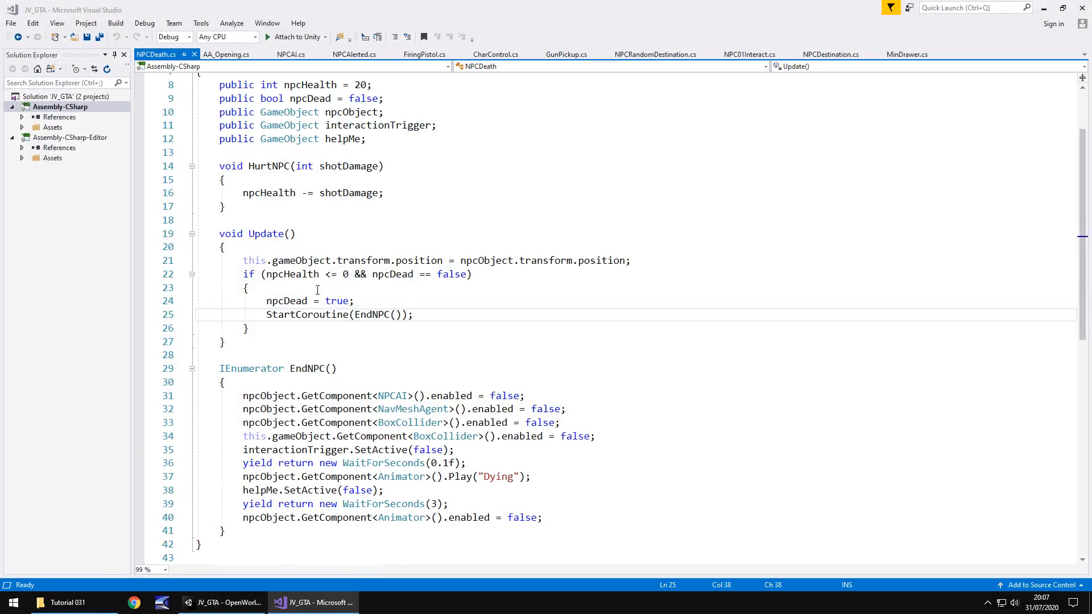
Step: Open GlobalHints.cs in Visual Studio and add a 'using UnityEngine.UI;' directive below the existing ones
key(alt+Tab)
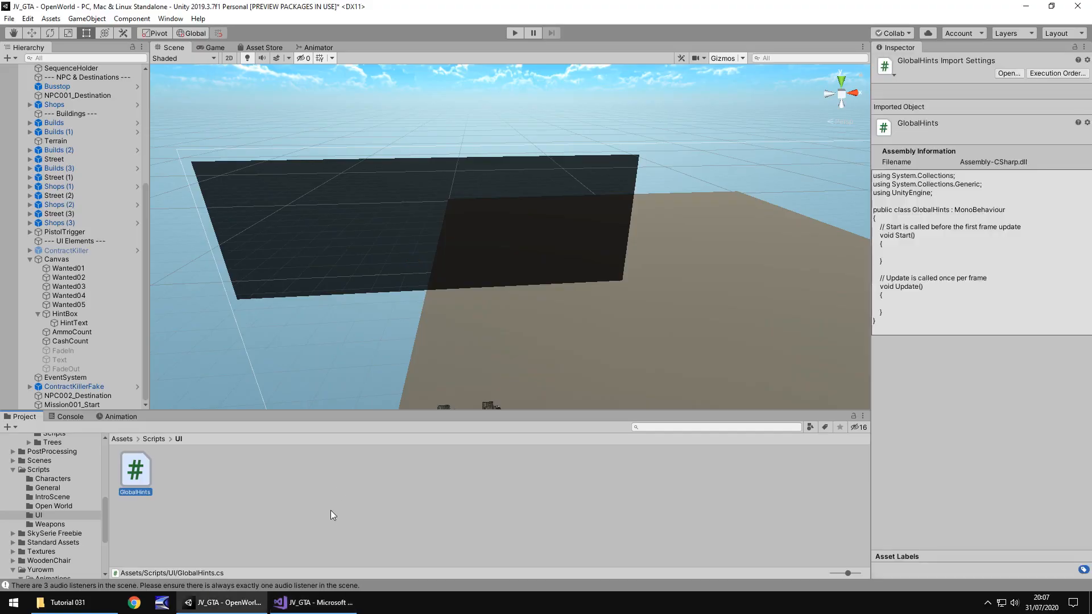
click(308, 603)
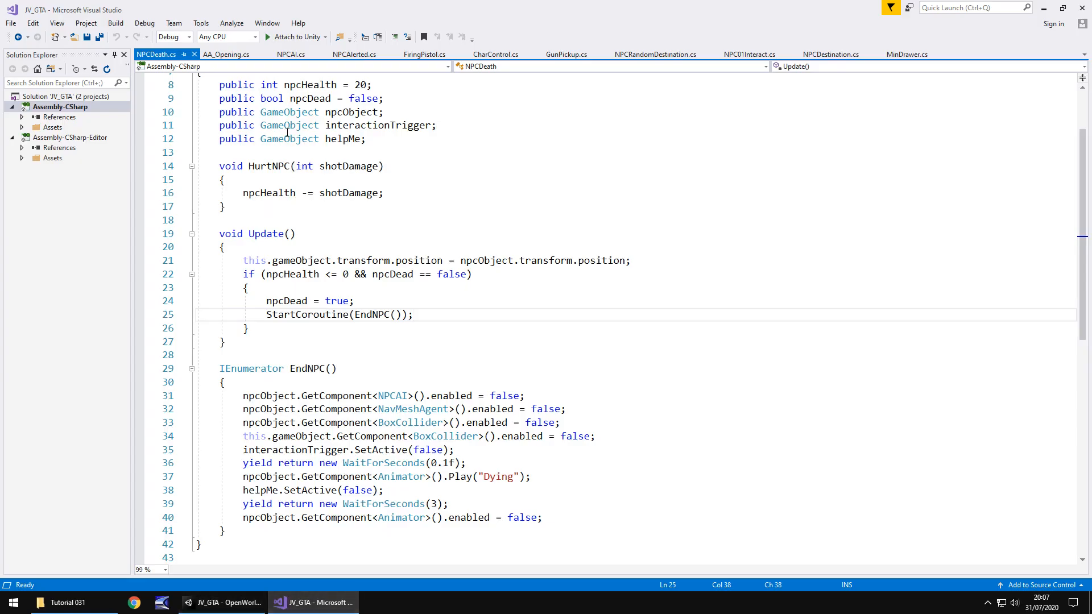
click(226, 603)
double_click(140, 475)
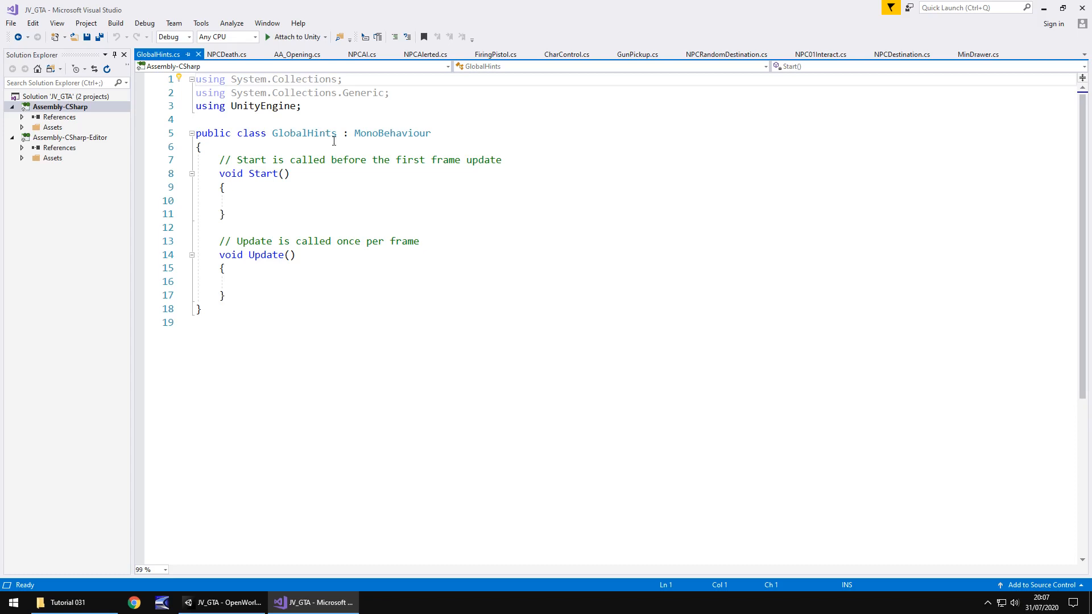
click(328, 108)
key(Return)
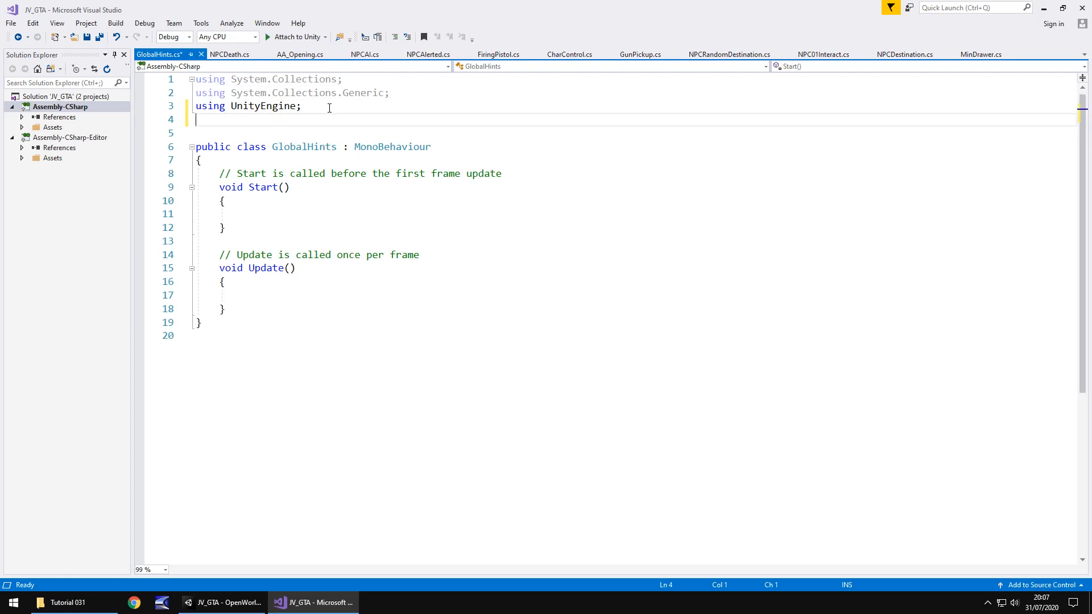
text(using Un)
text(ityEngine)
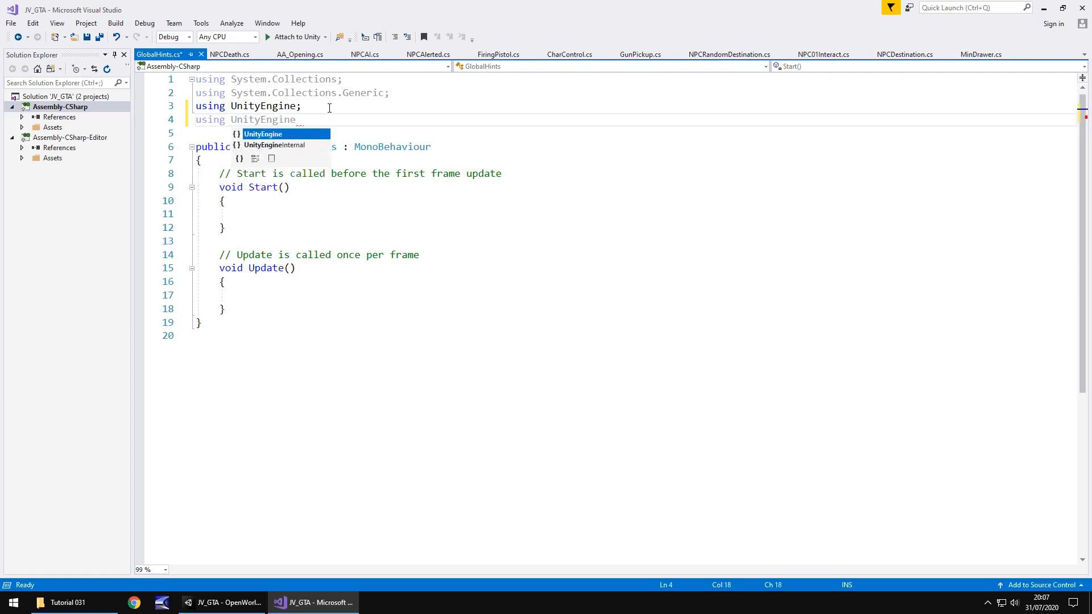
text(.UI;)
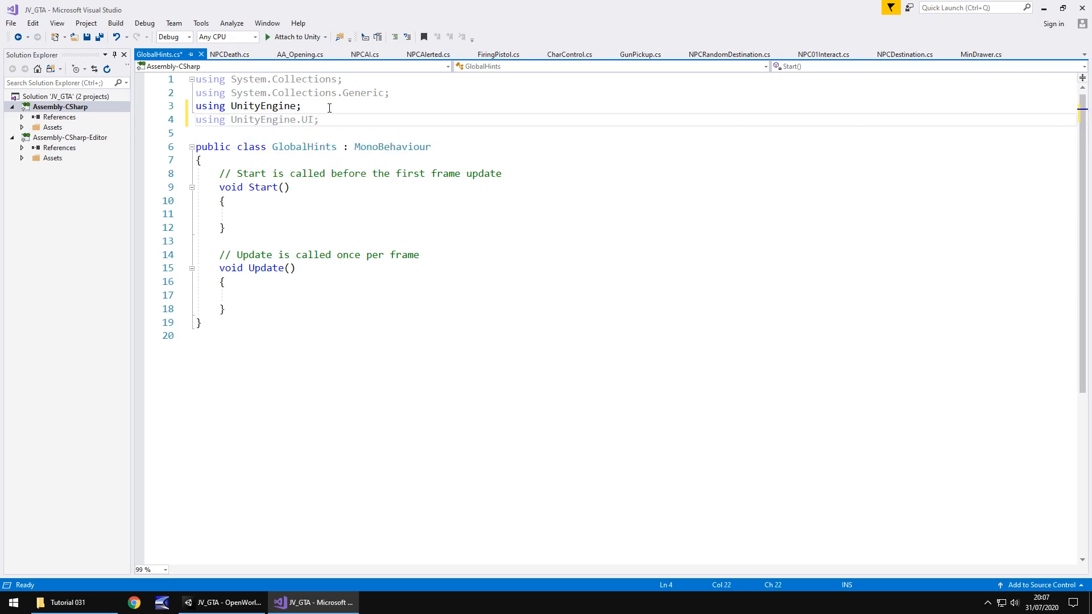
Step: Declare 'public GameObject hintText;' and 'public static int hintNumber;' at the top of the GlobalHints class
click(287, 160)
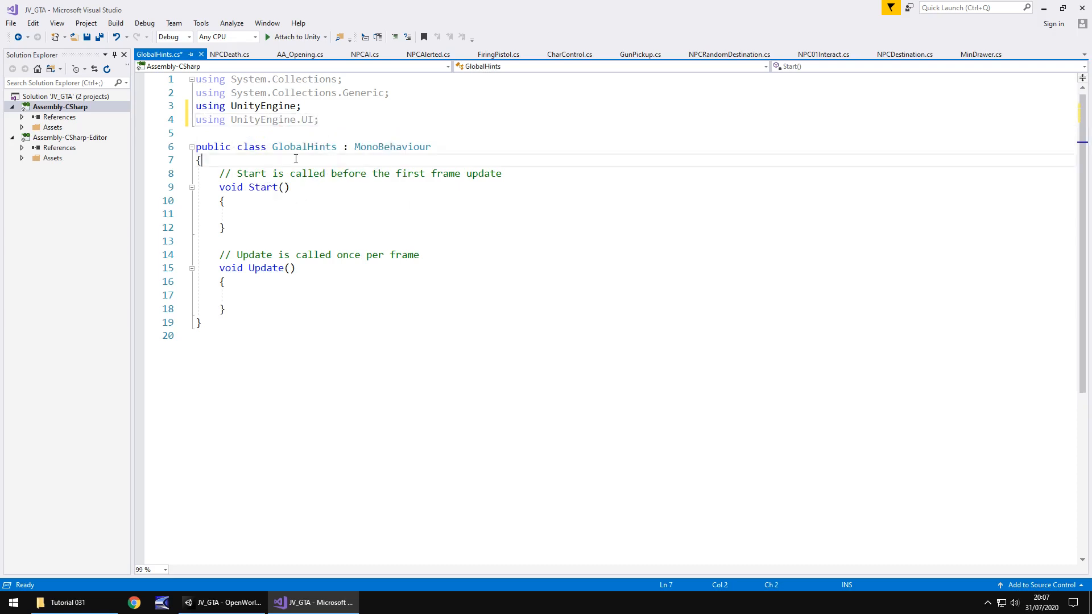
key(Return)
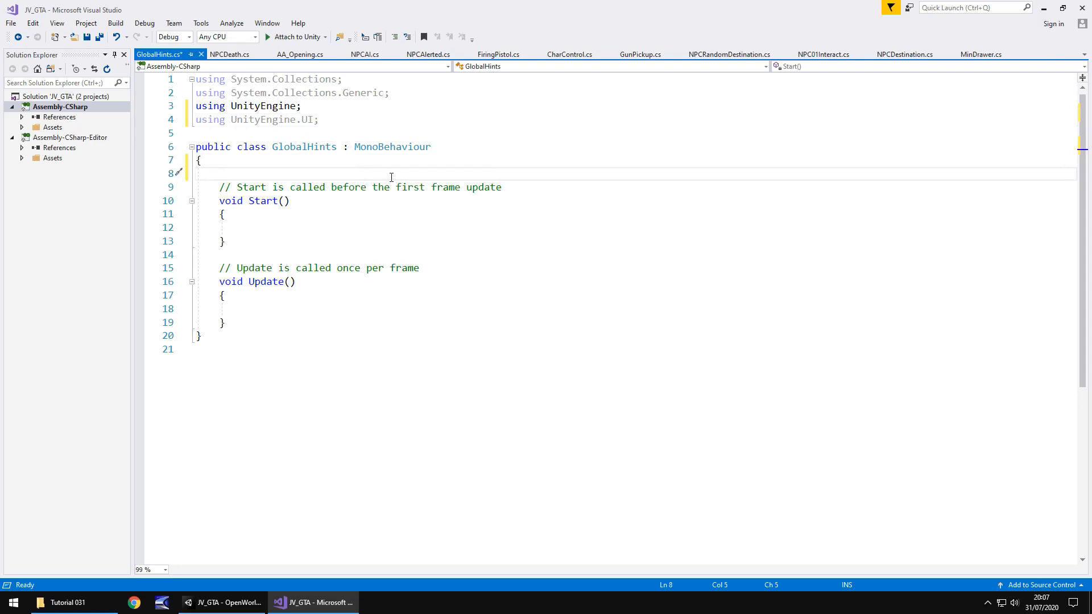
text(p)
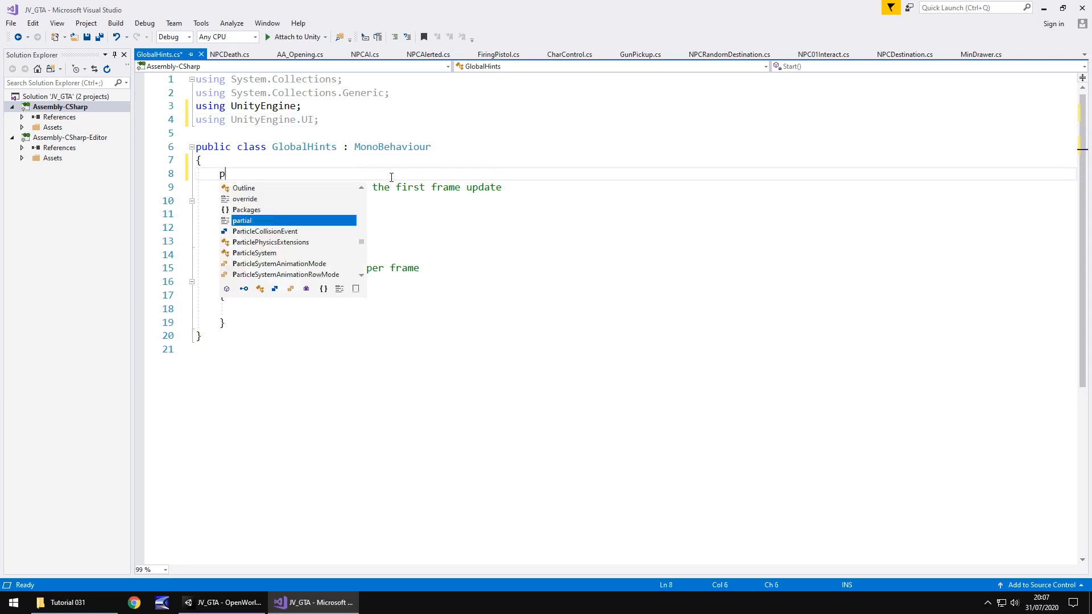
text(ublic Game)
key(Tab)
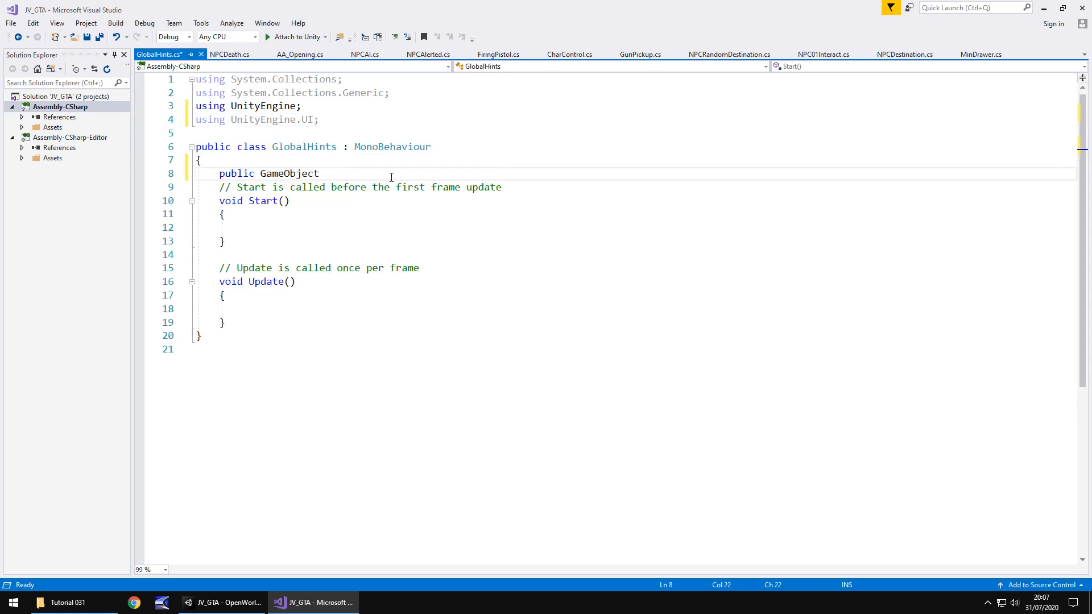
text( hint)
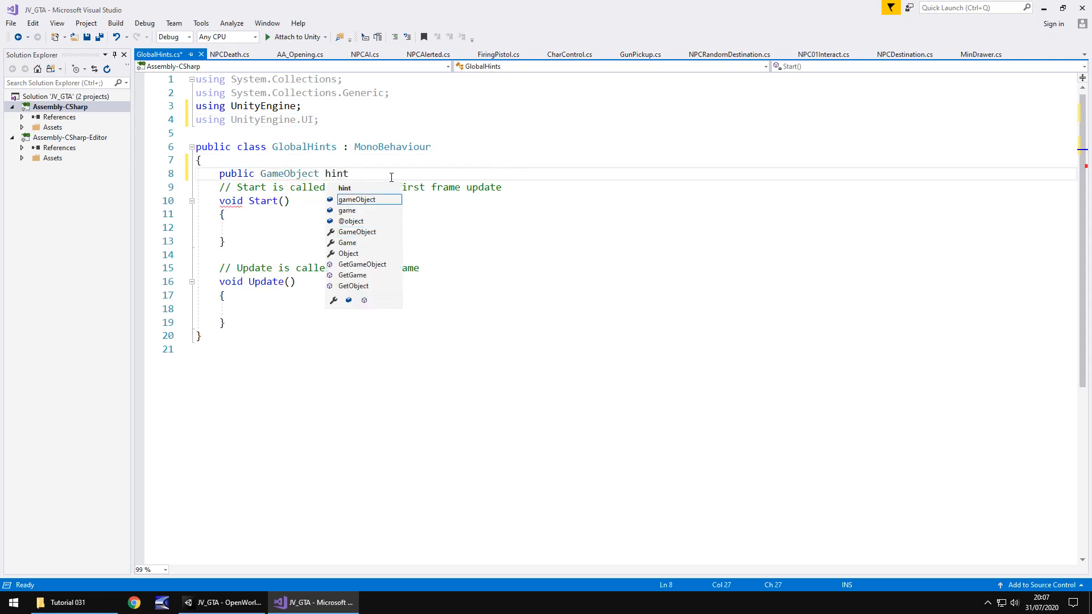
text(Text;)
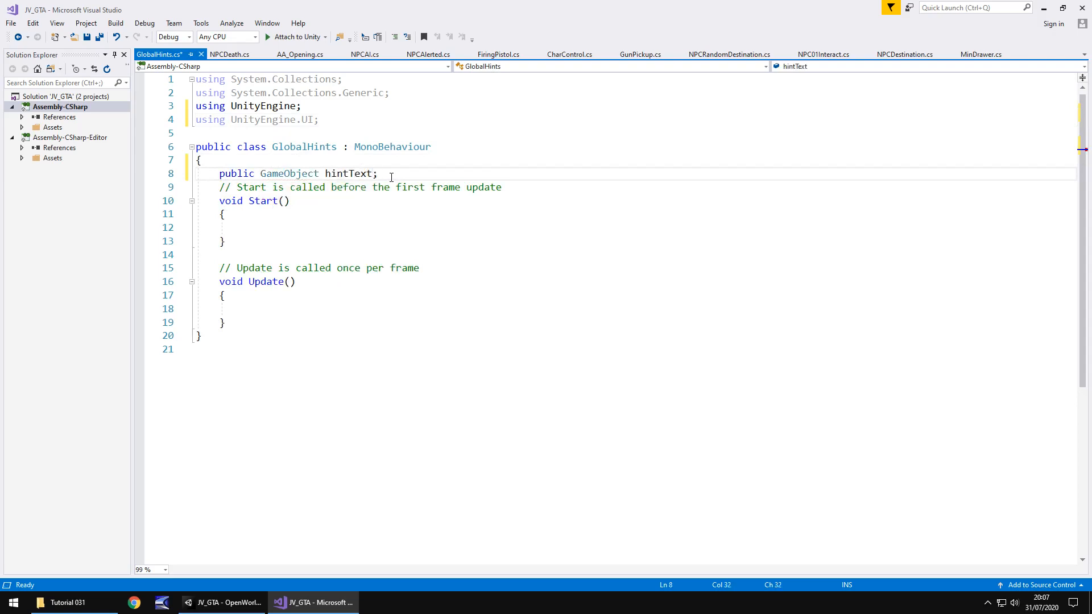
key(Return)
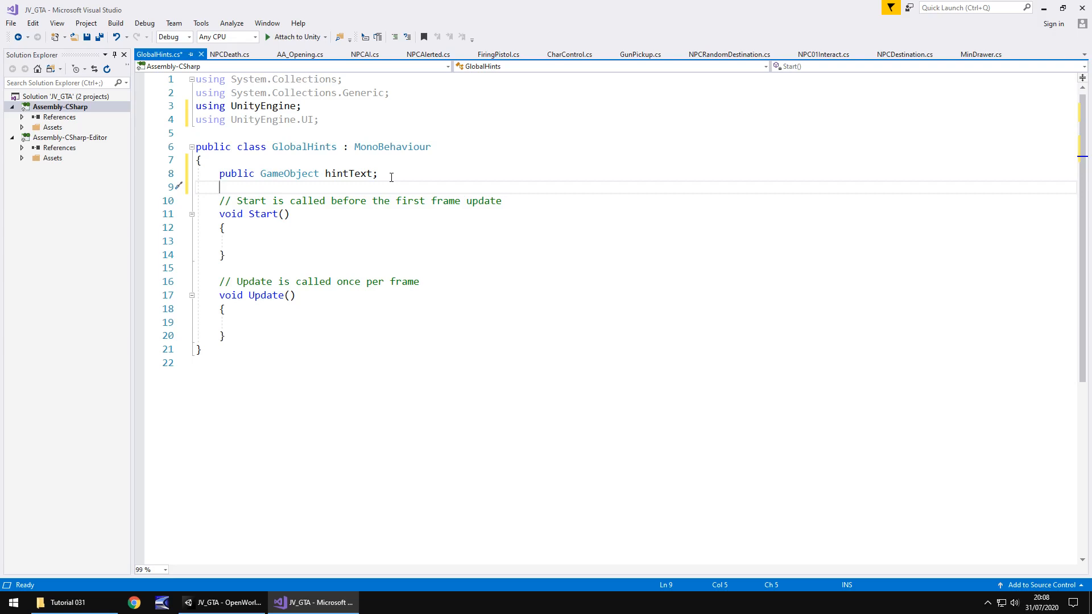
text(publ)
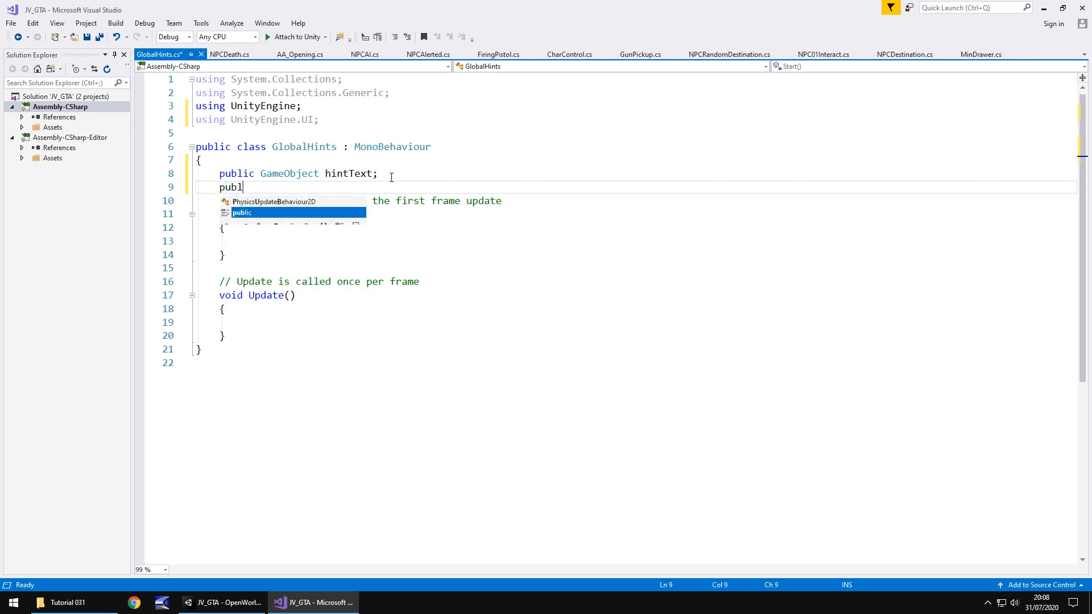
text(ic static in)
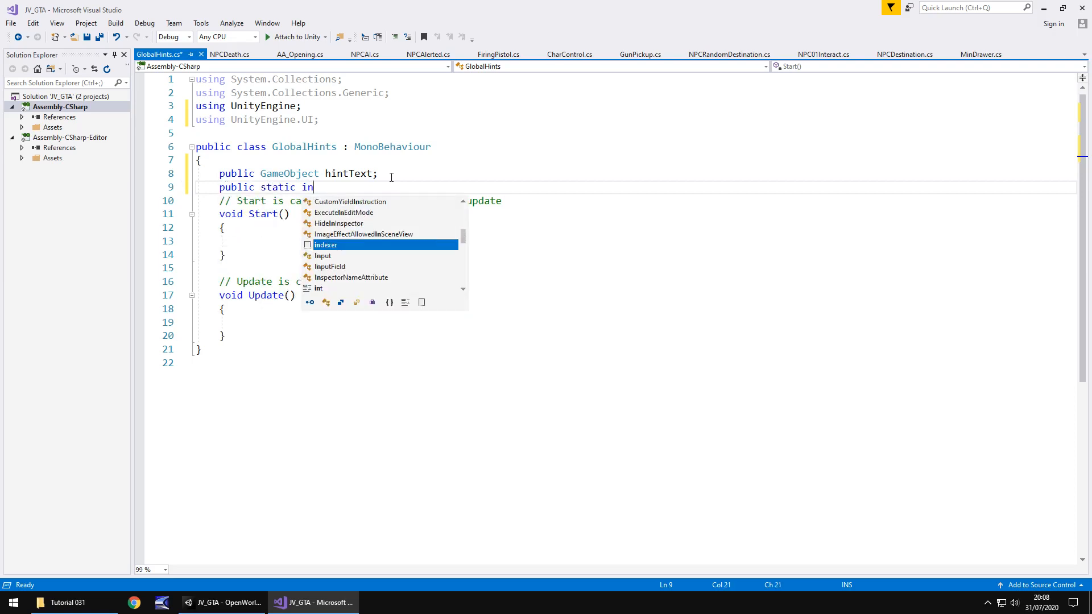
text(t hint)
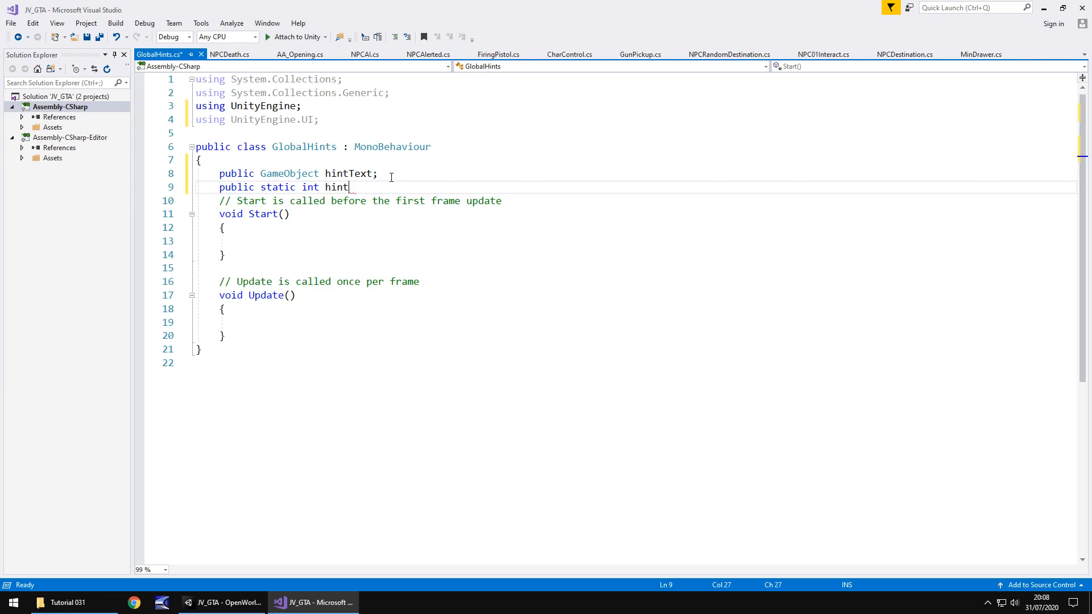
text(Number;)
key(Return)
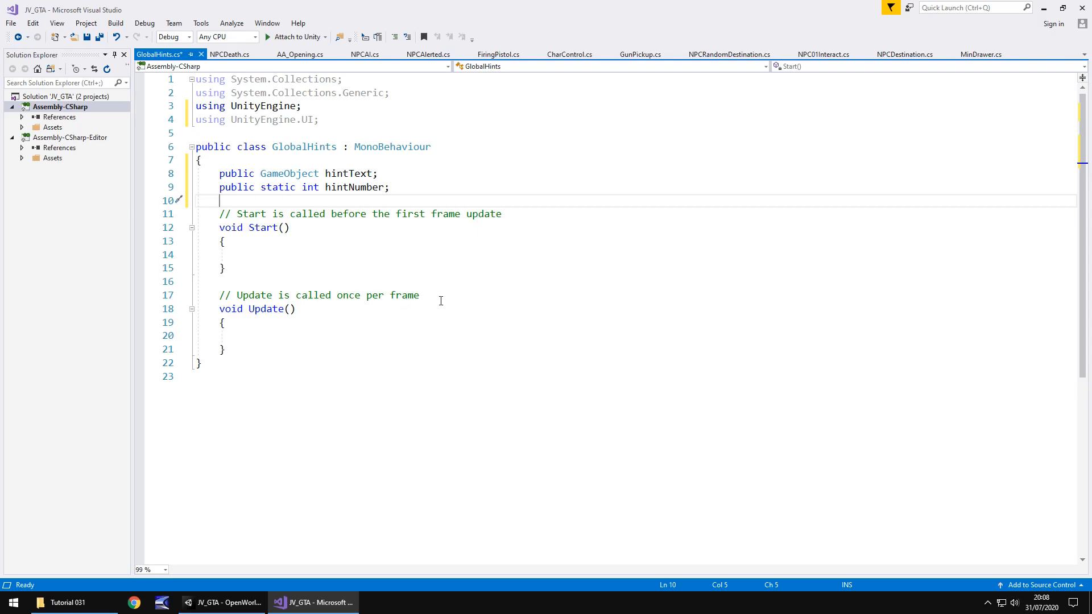
Step: Delete the Start method, then in Update add 'if (hintNumber == 1)' that resets hintNumber to 0
drag(433, 295, 195, 214)
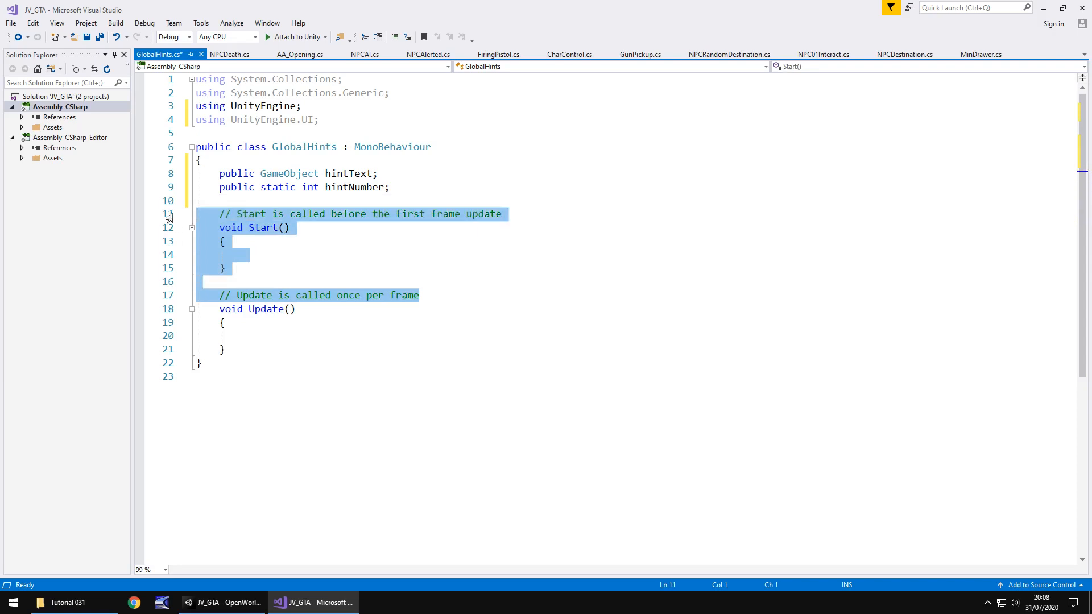
key(Delete)
click(418, 262)
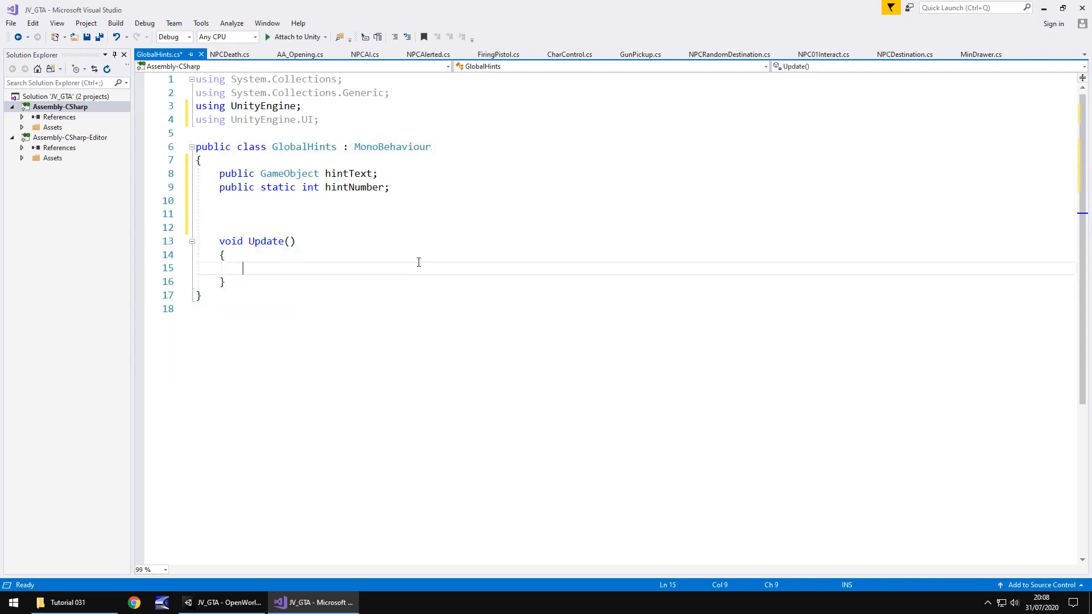
text(i)
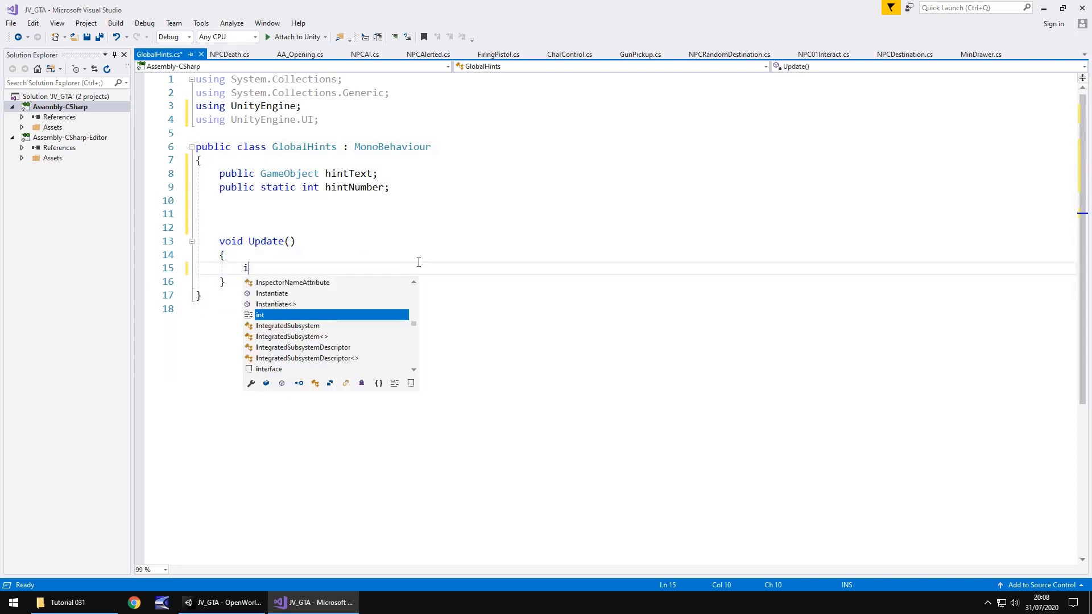
text(f (hi)
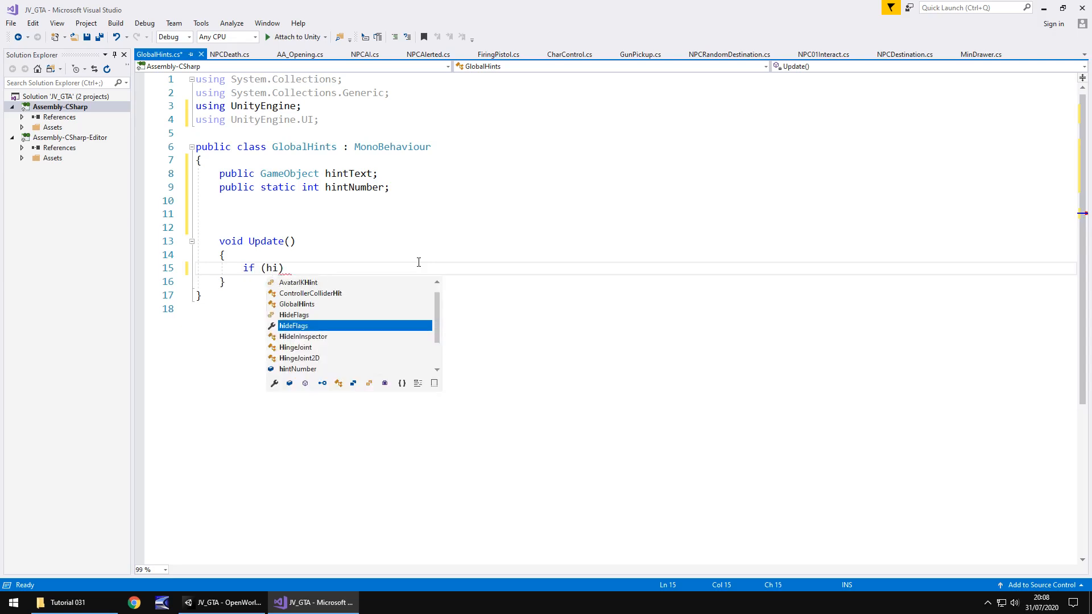
text(ntNumber)
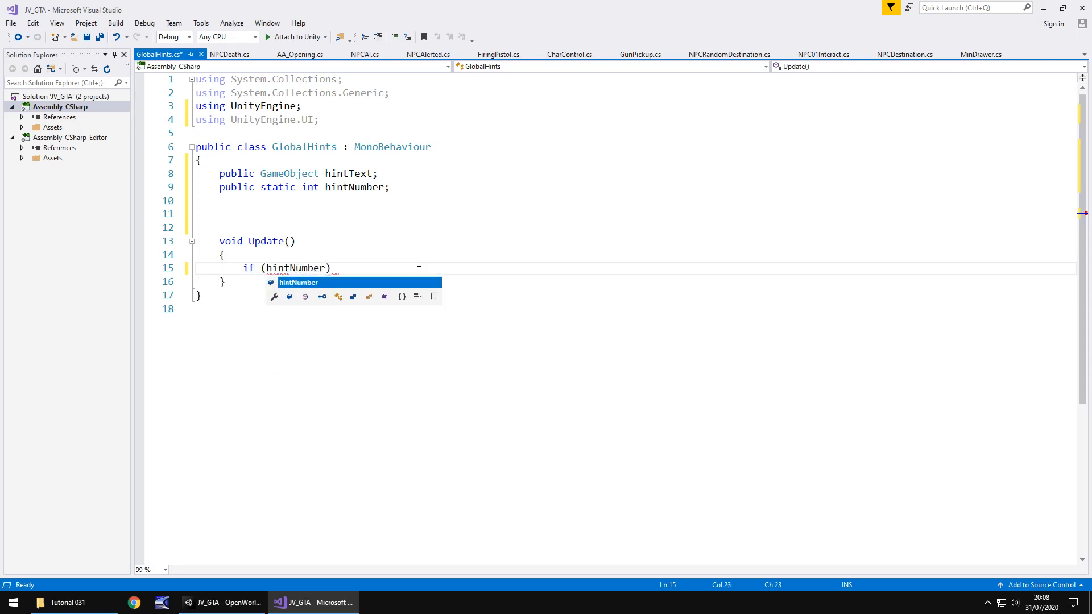
text( == )
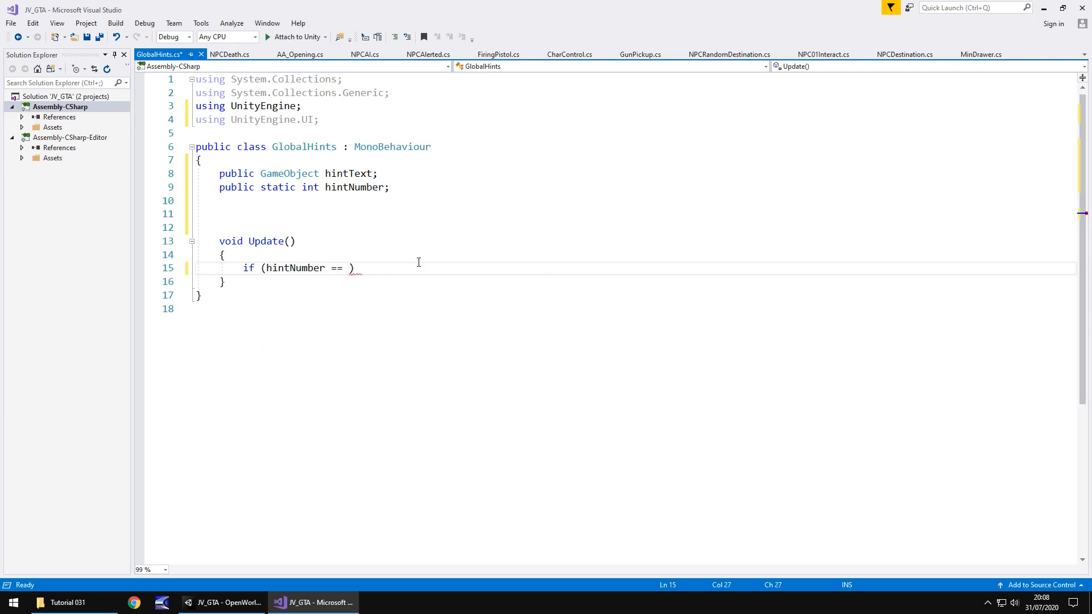
text(1) {)
key(Return)
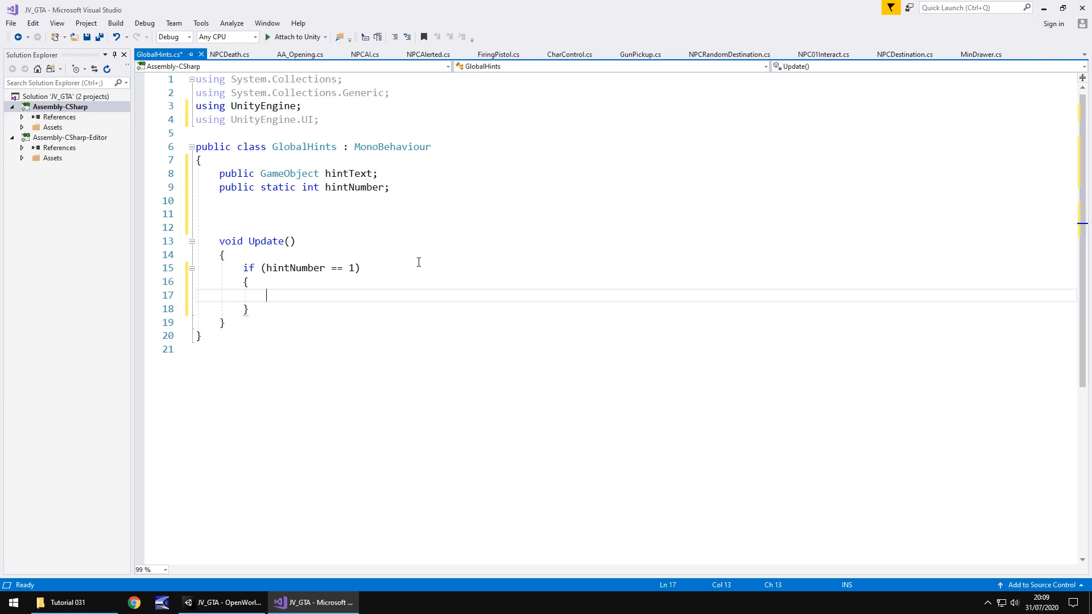
text(hint)
key(Tab)
text(= 0;)
key(Return)
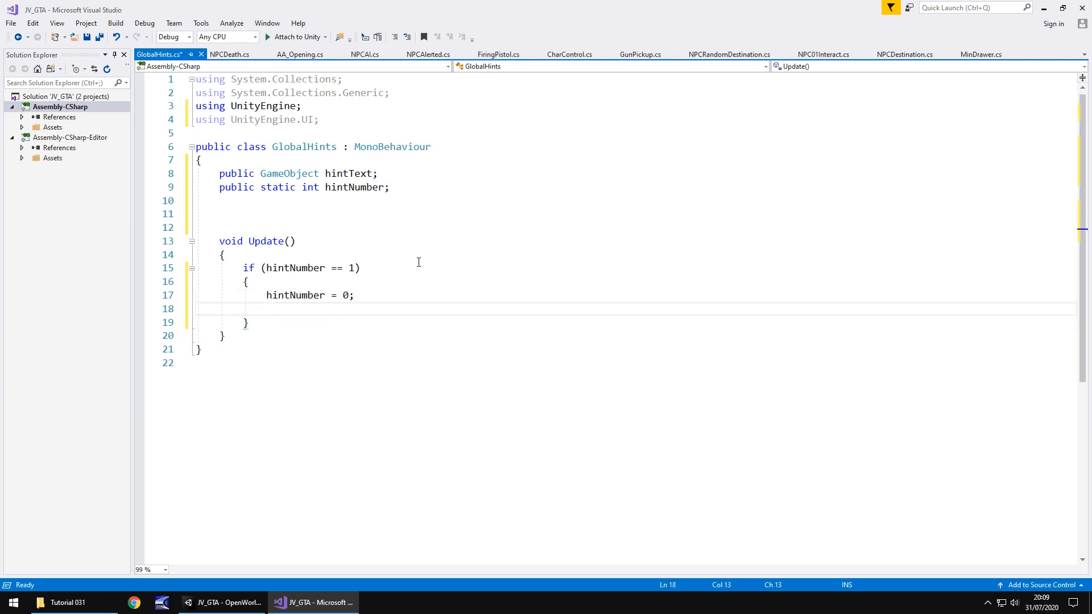
text(h)
text(int)
Step: Begin the line 'hintText.GetComponent<Text>().text =' inside the hintNumber check
key(Down)
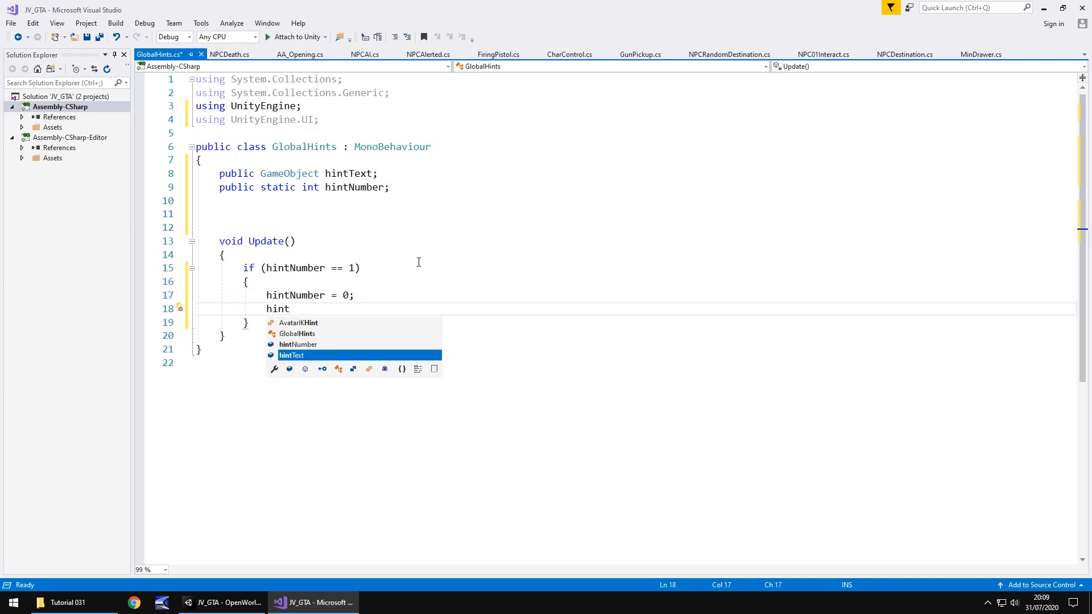
text(Text =)
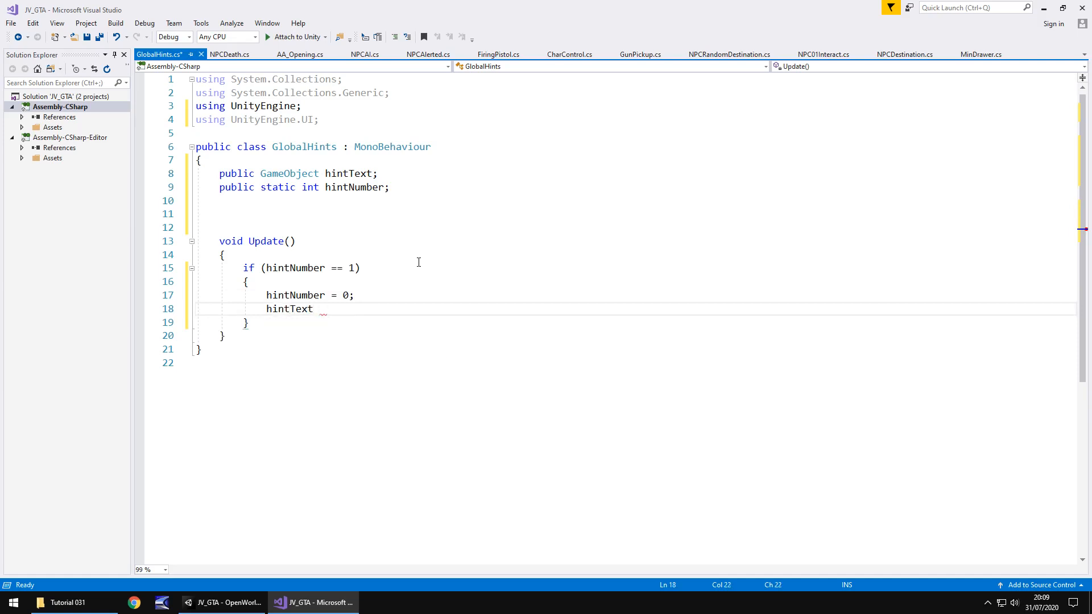
key(BackSpace)
text(.Get)
key(Tab)
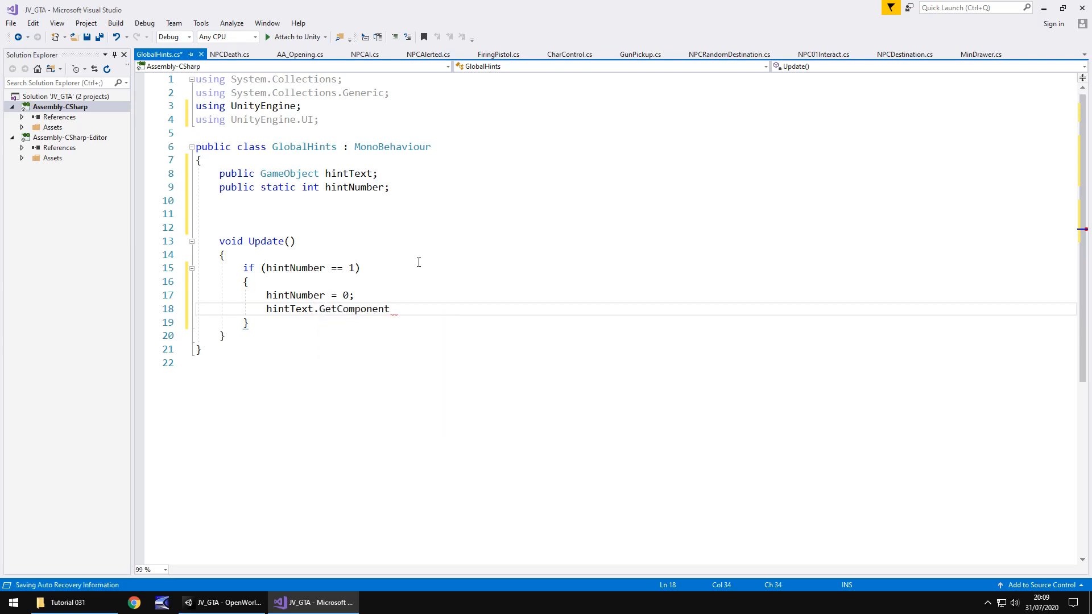
text(<Text>)
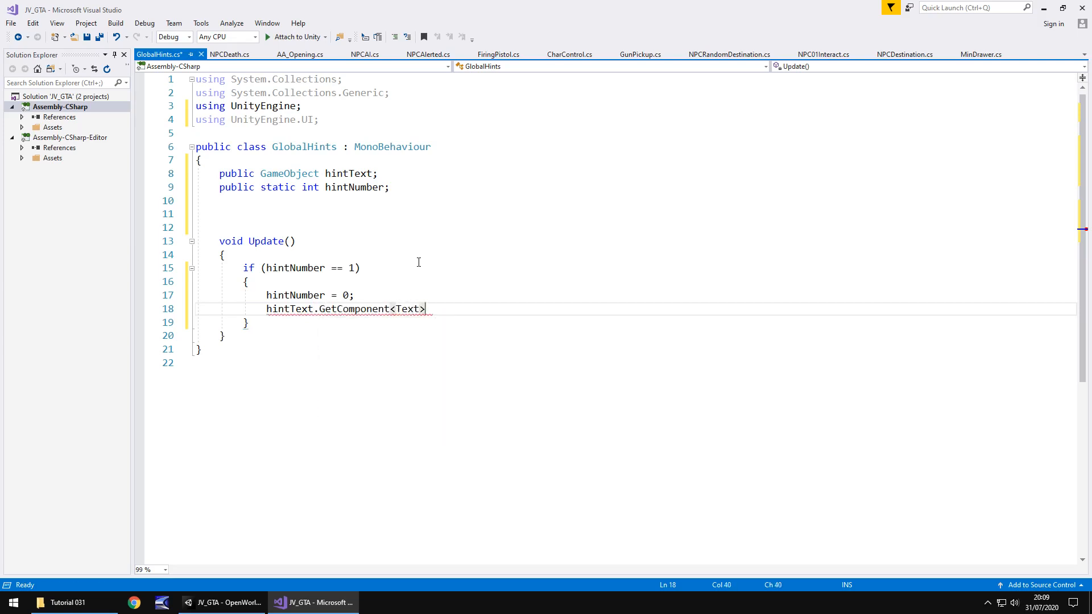
text(().tex)
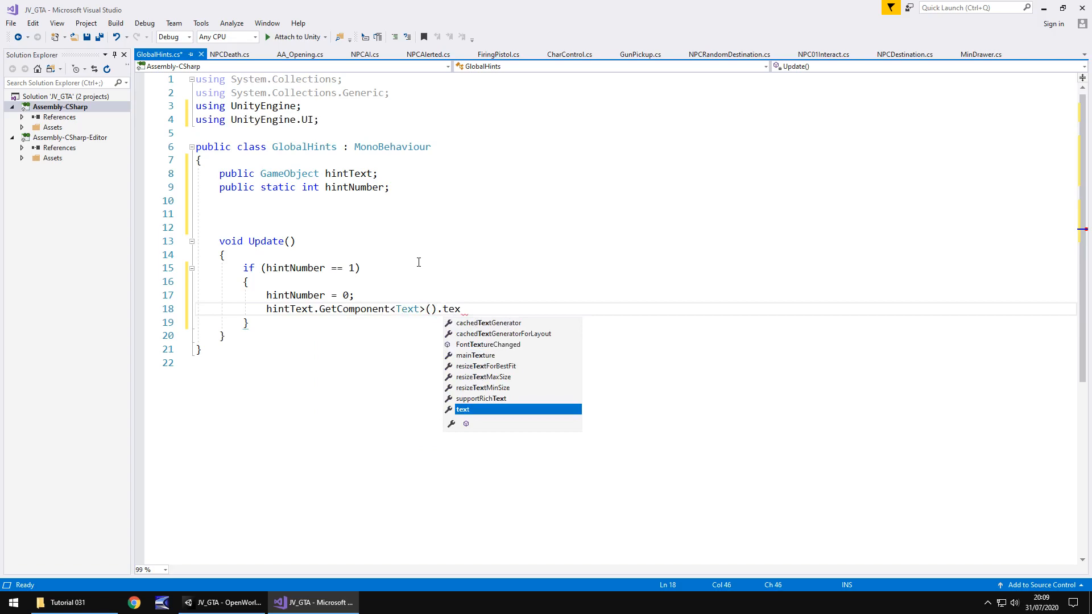
text(t = ")
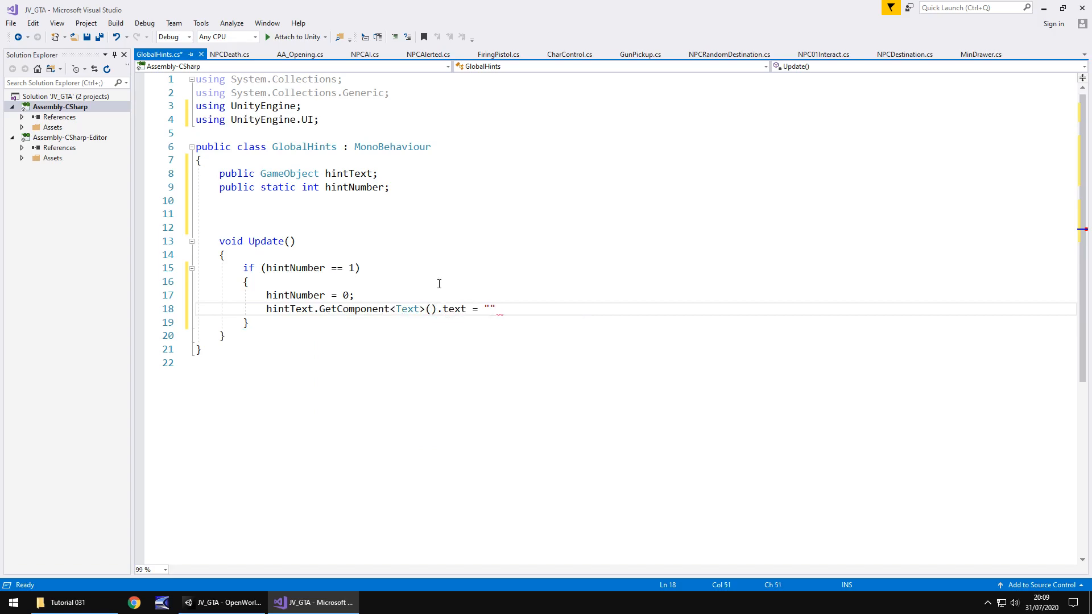
Step: Clear the mission start points sentence out of HintText's Text field, leaving it empty
click(224, 602)
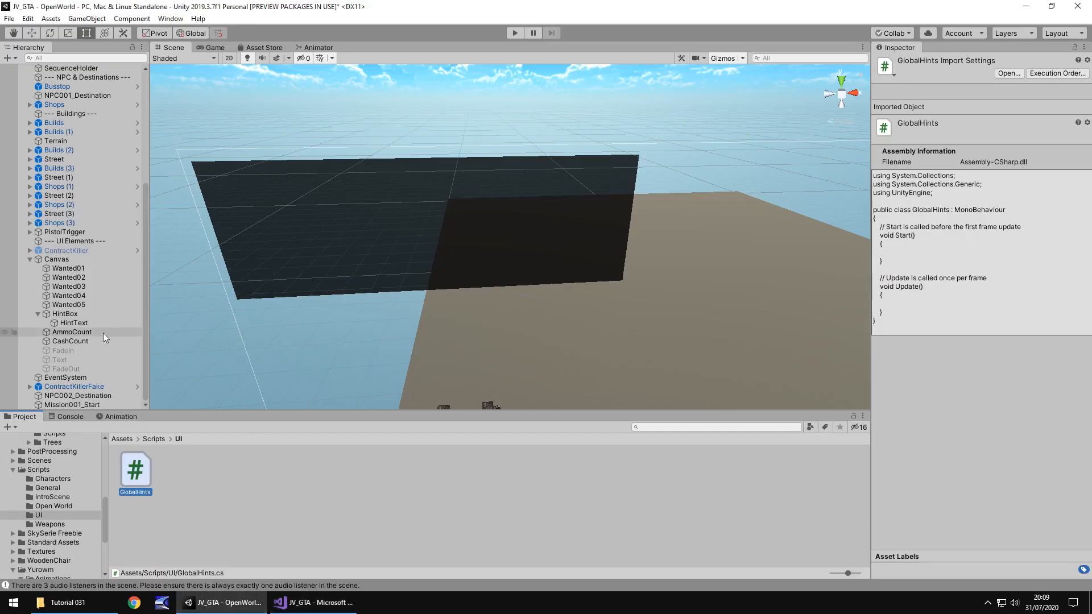
click(80, 322)
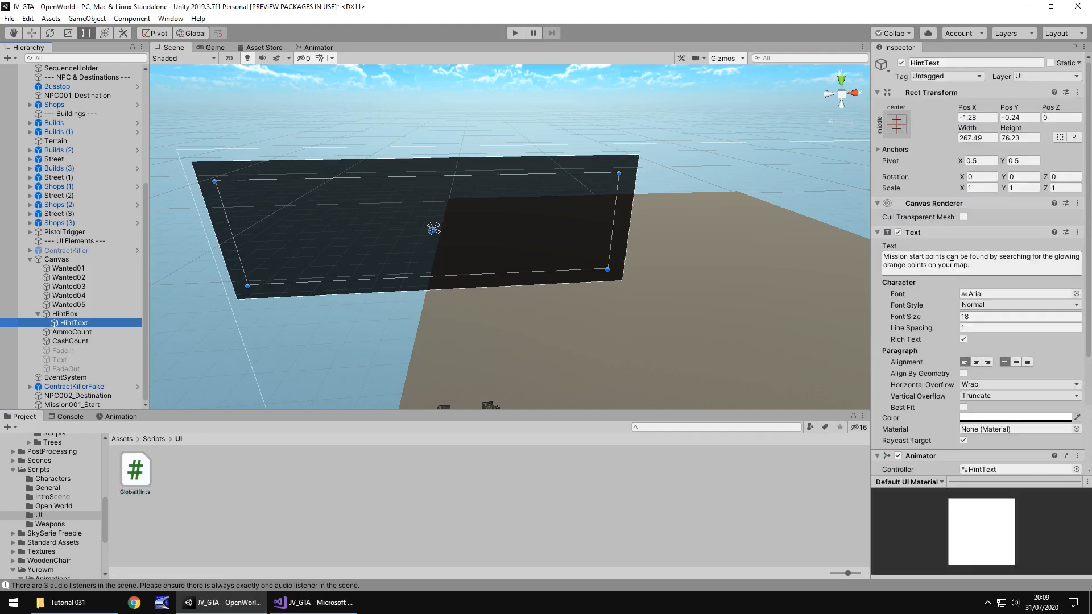
click(951, 266)
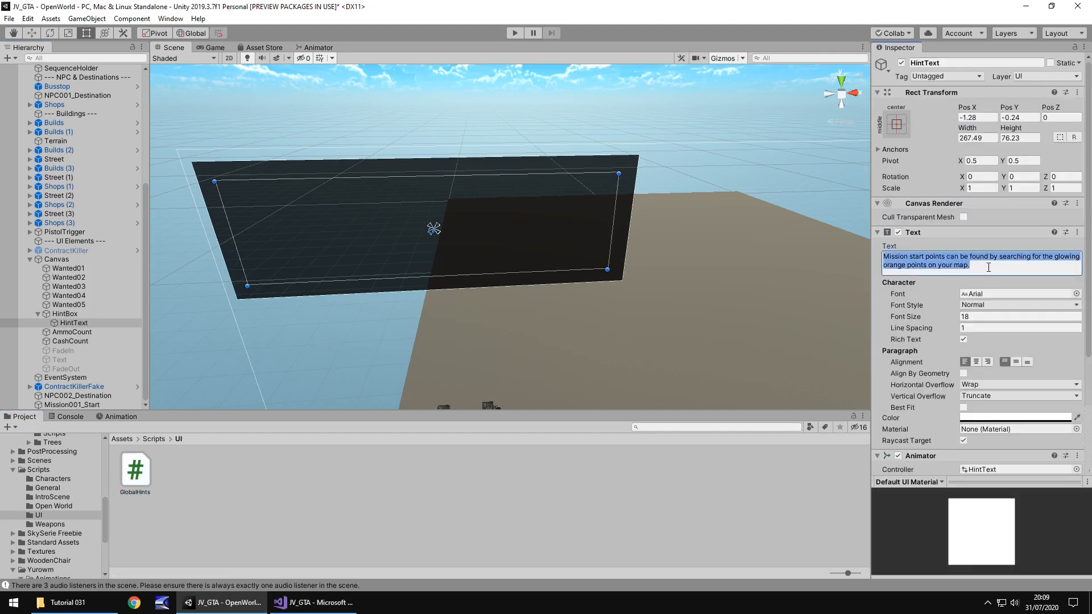
key(BackSpace)
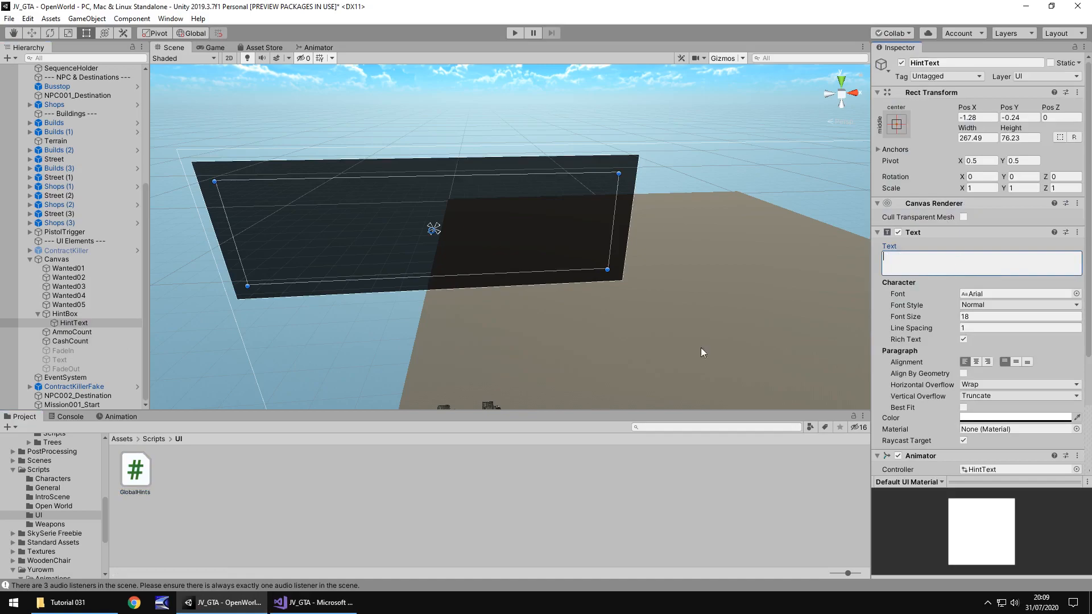
Step: Paste the mission sentence into hintText's string and begin hintText.GetComponent<Animator>().Play("")
click(314, 602)
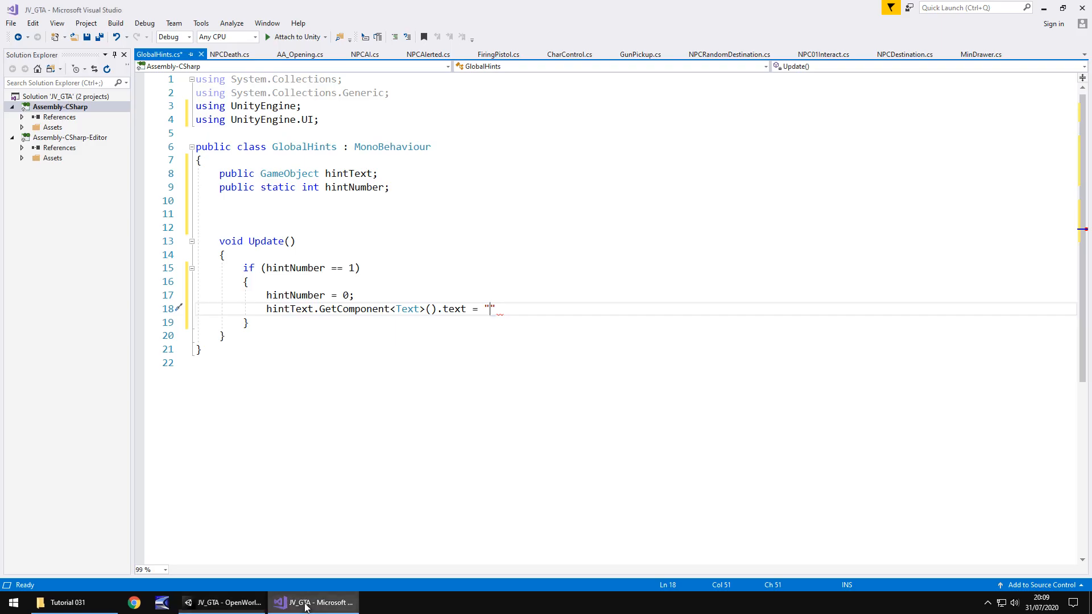
text(Mission start points can be found by searching for the glowing orange points on your map.)
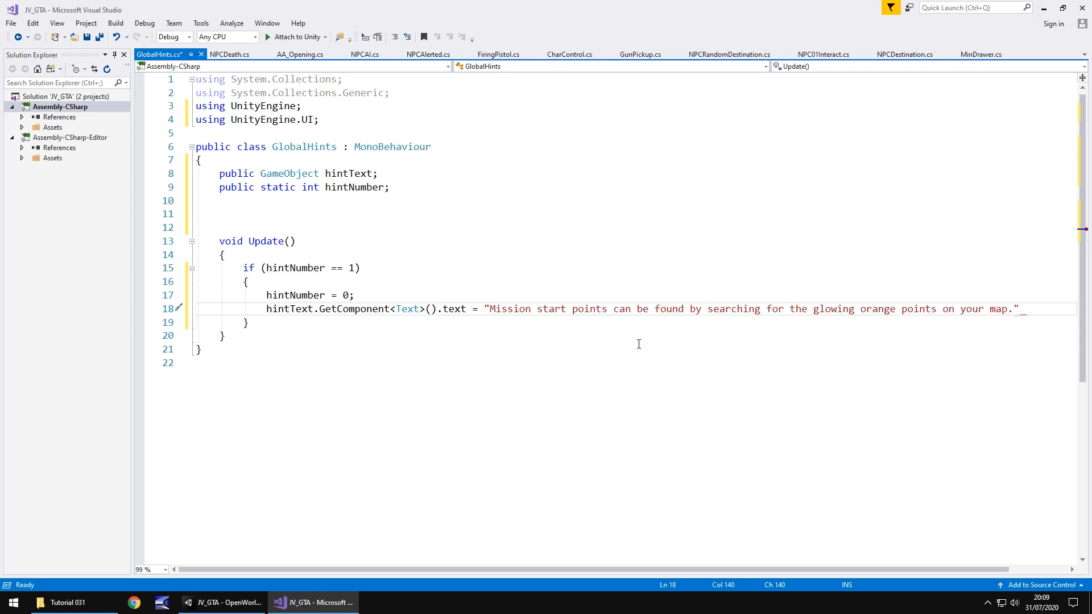
key(Right)
text(;)
key(Return)
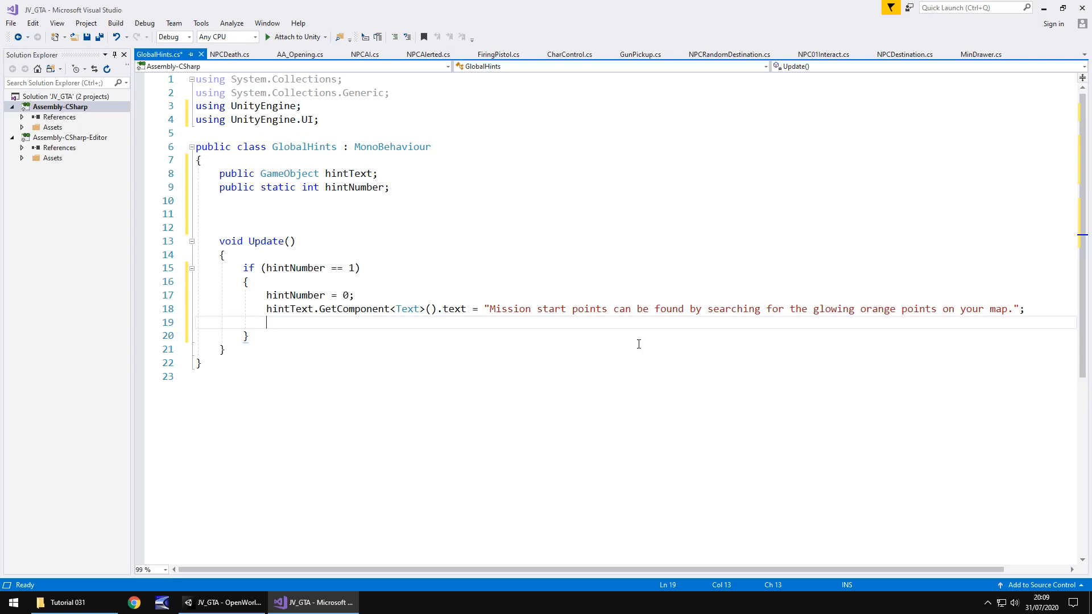
text(hin)
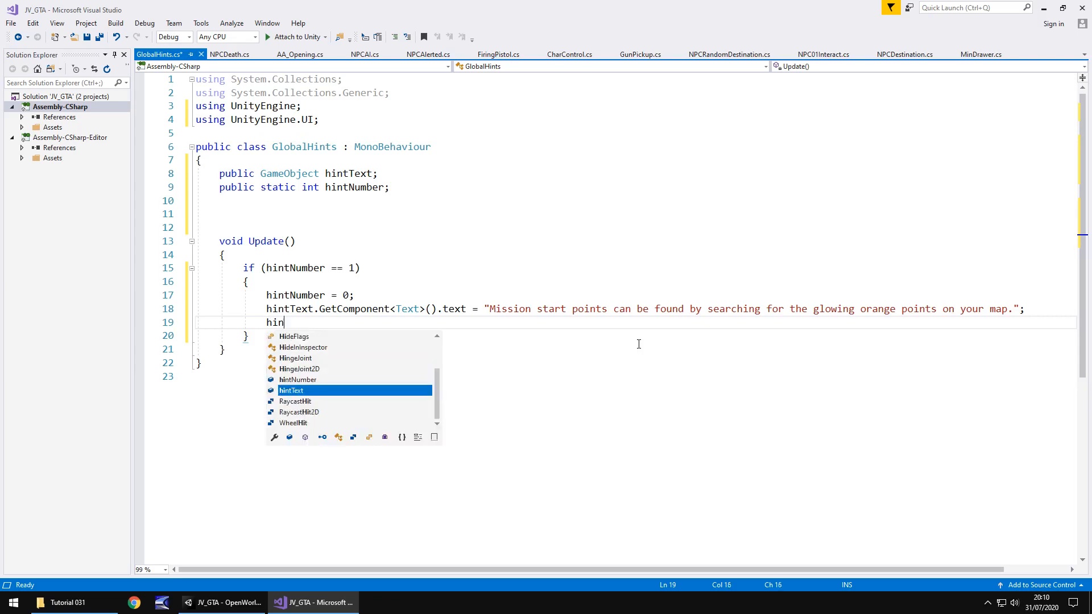
text(t)
key(Tab)
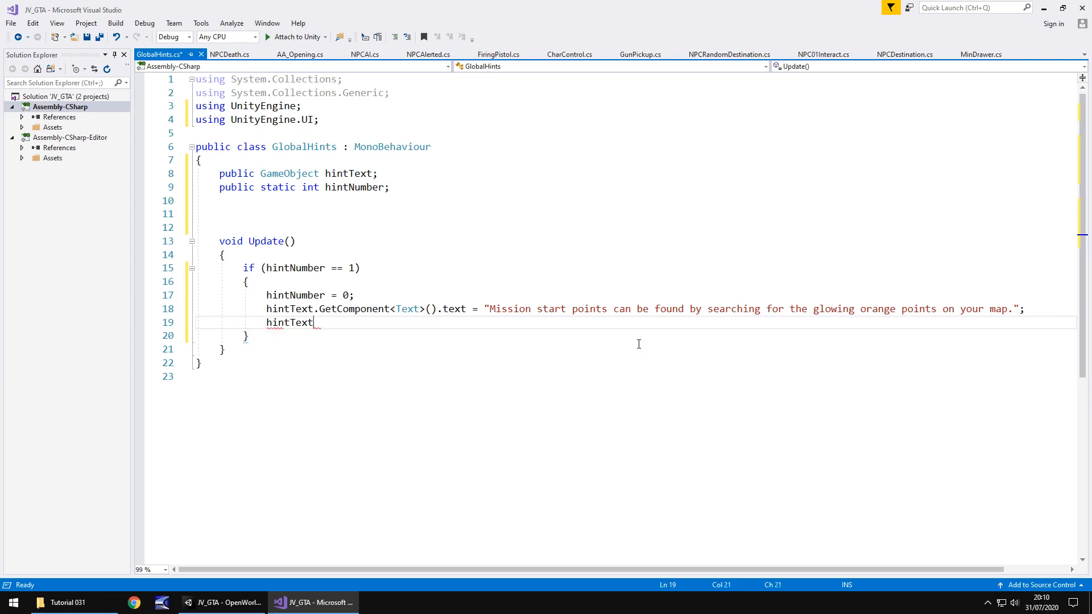
text(.Get)
key(Tab)
text(<Anim)
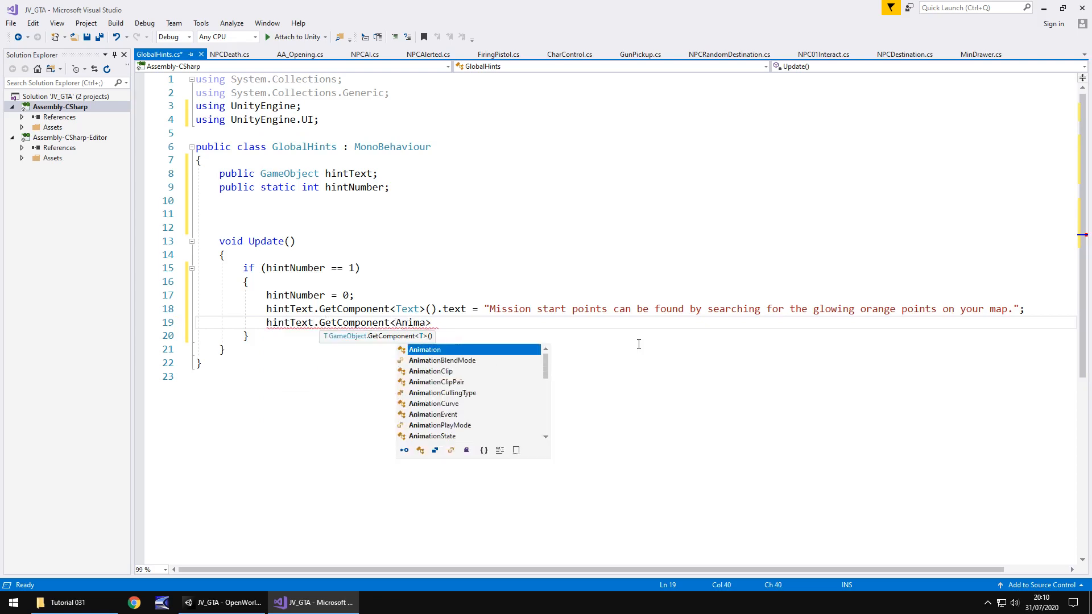
text(ator>())
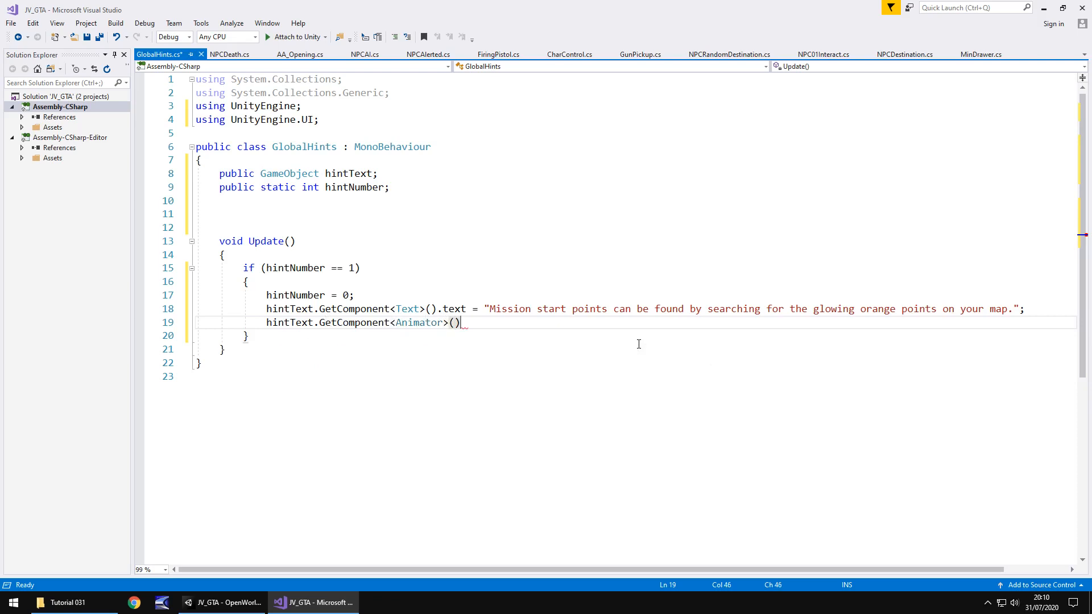
text(.Play)
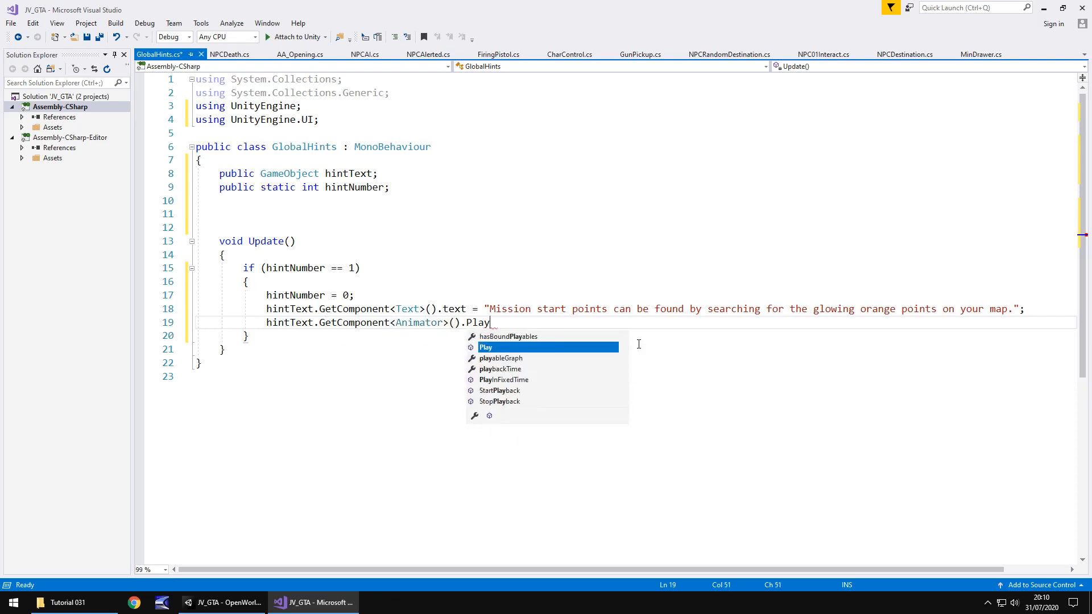
text((")
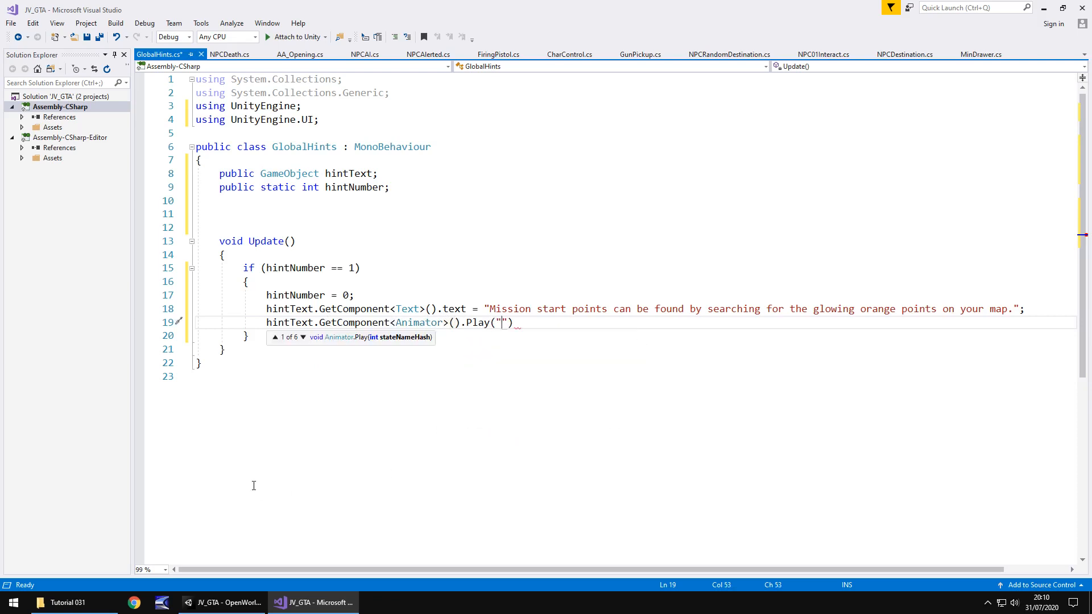
Step: Copy the HintFade clip's name from Assets/Animations/UI
click(227, 602)
scroll(86, 503, up, 6)
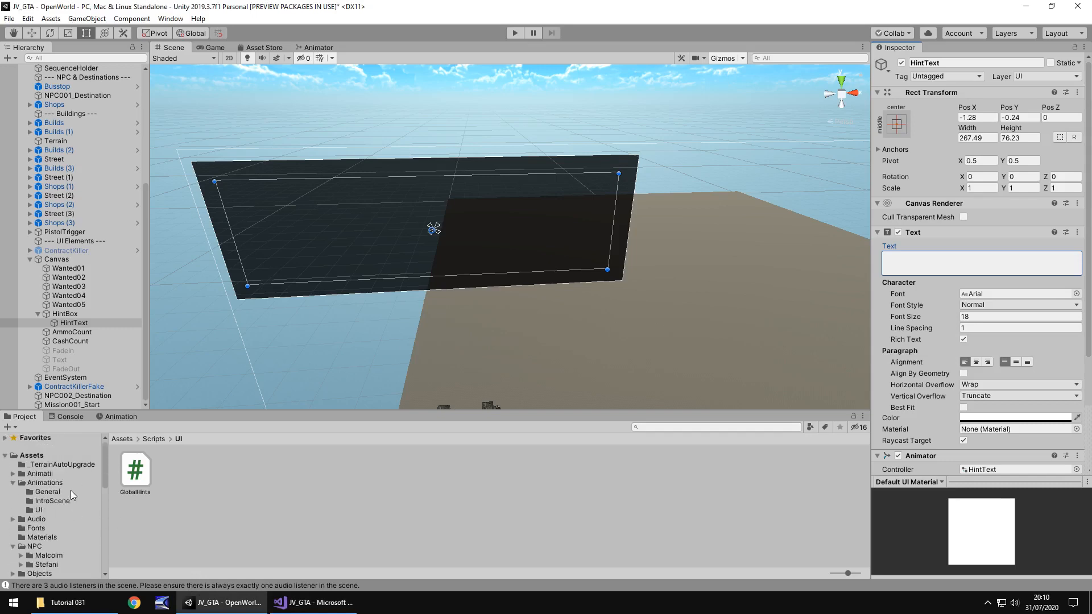
click(42, 509)
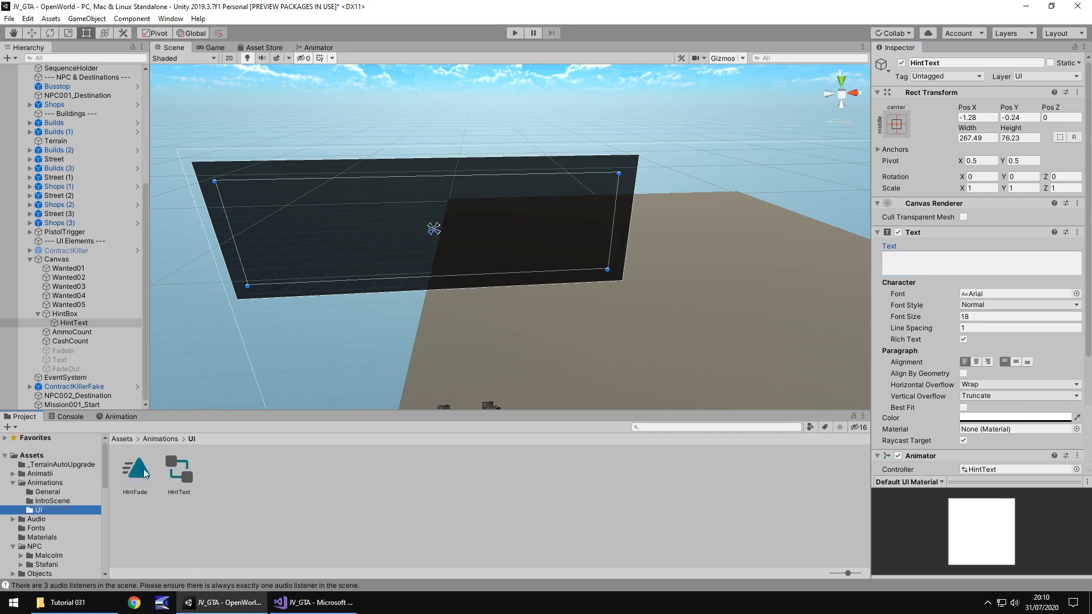
click(139, 470)
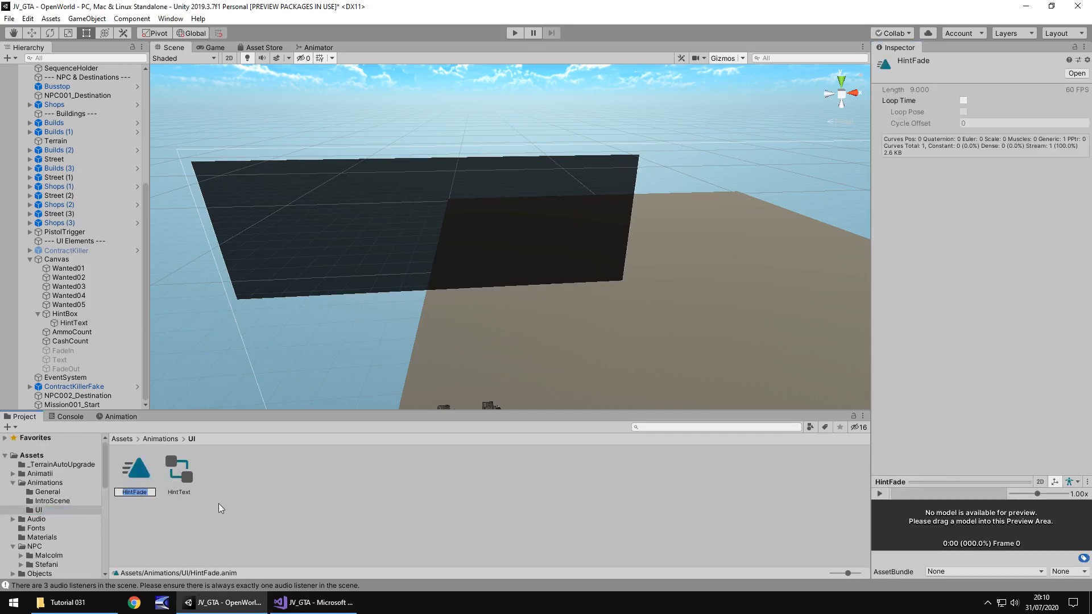
key(ctrl+c)
Step: Complete the script's Play call with "HintFade" as the clip name
click(314, 602)
key(ctrl+v)
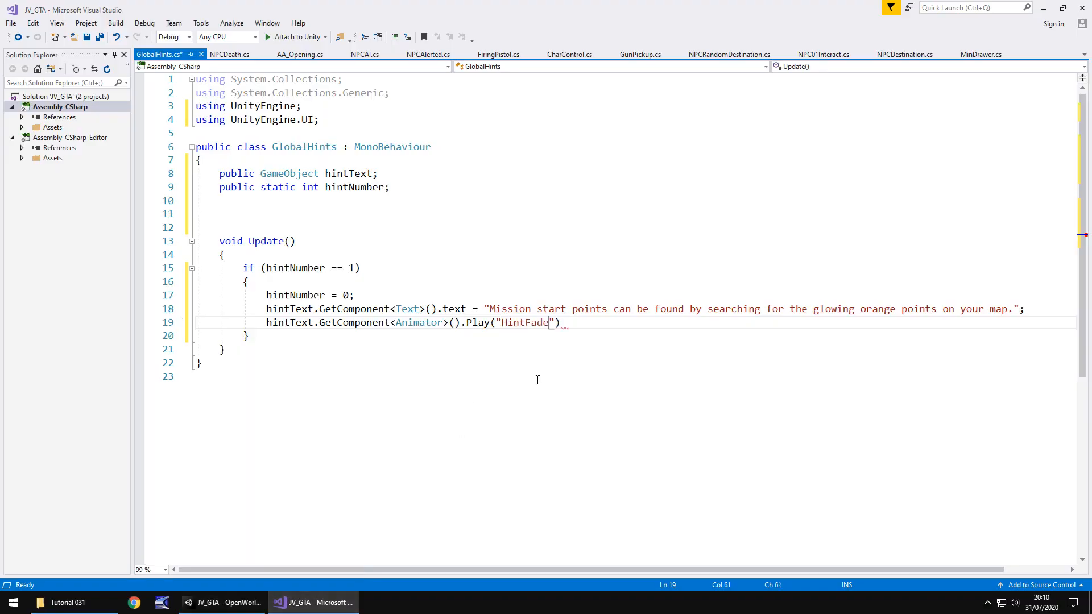
key(End)
text(;)
Step: Add an empty New State to HintText's animator controller
click(253, 605)
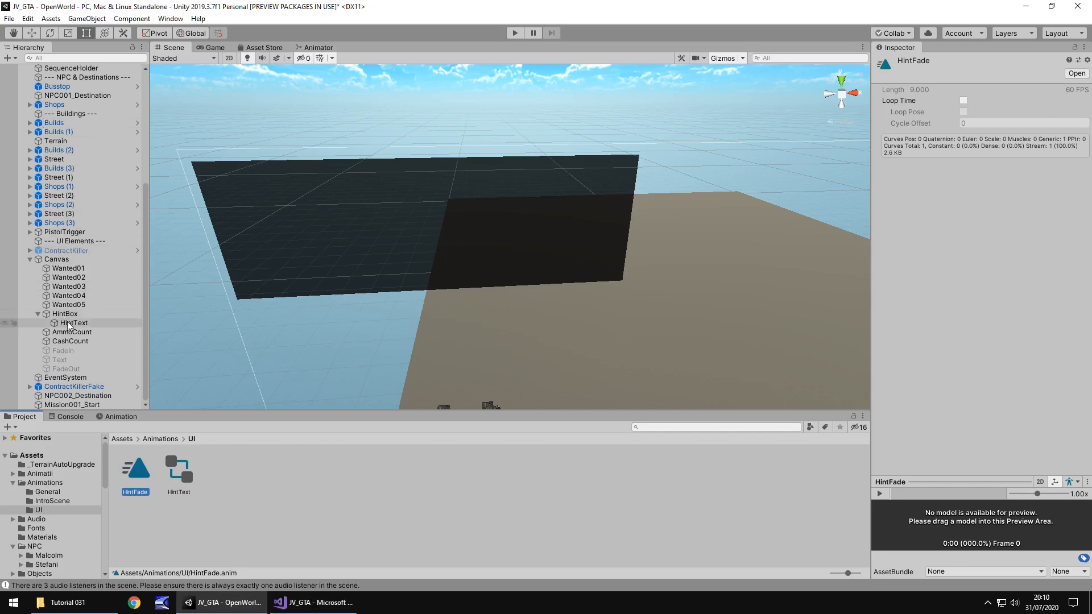
click(72, 322)
click(317, 47)
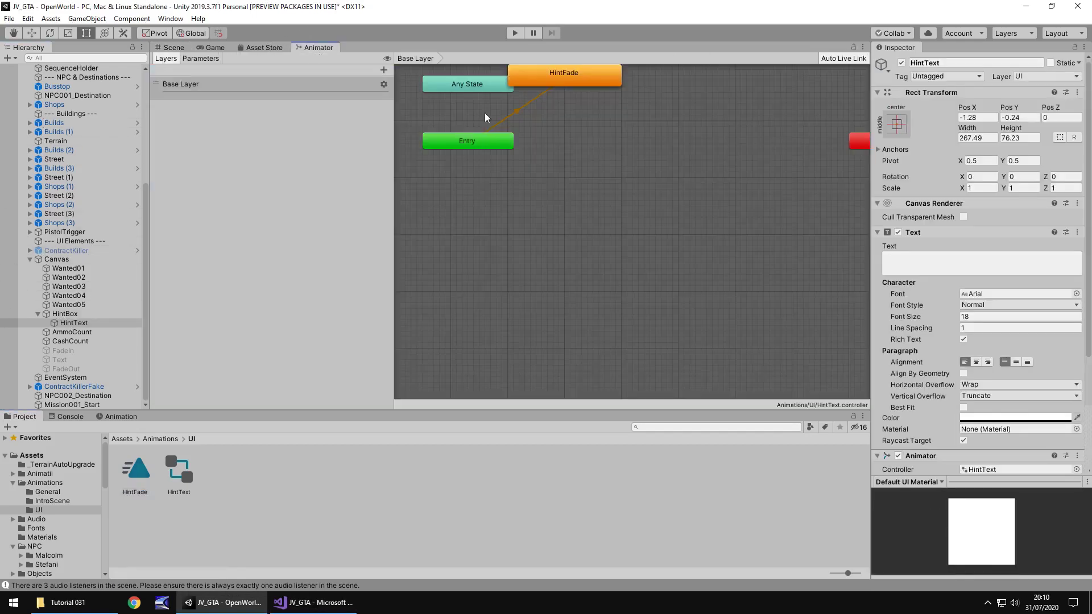
right_click(572, 133)
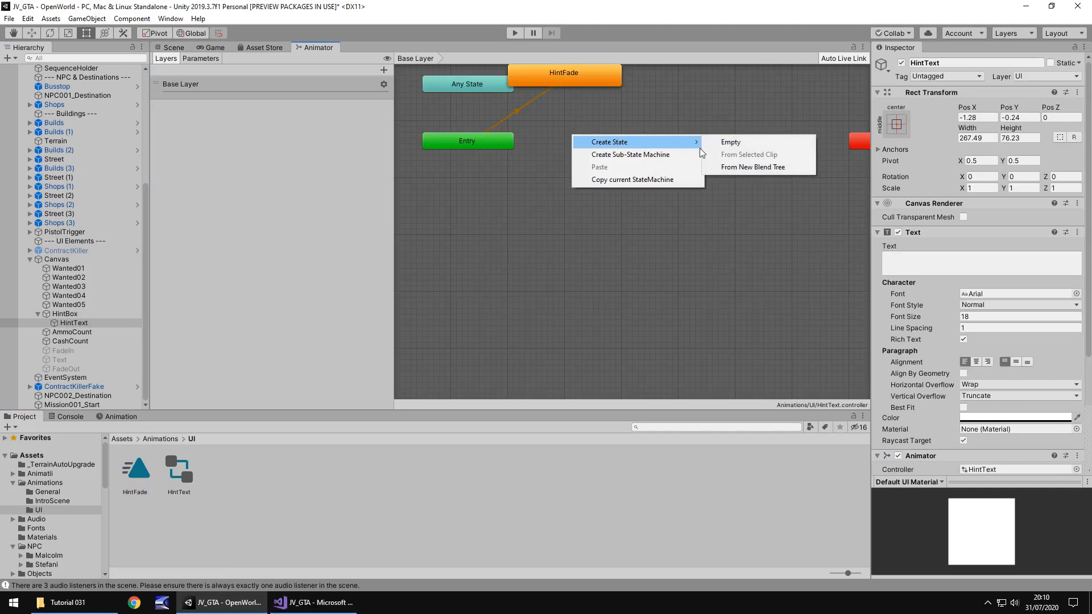
click(729, 145)
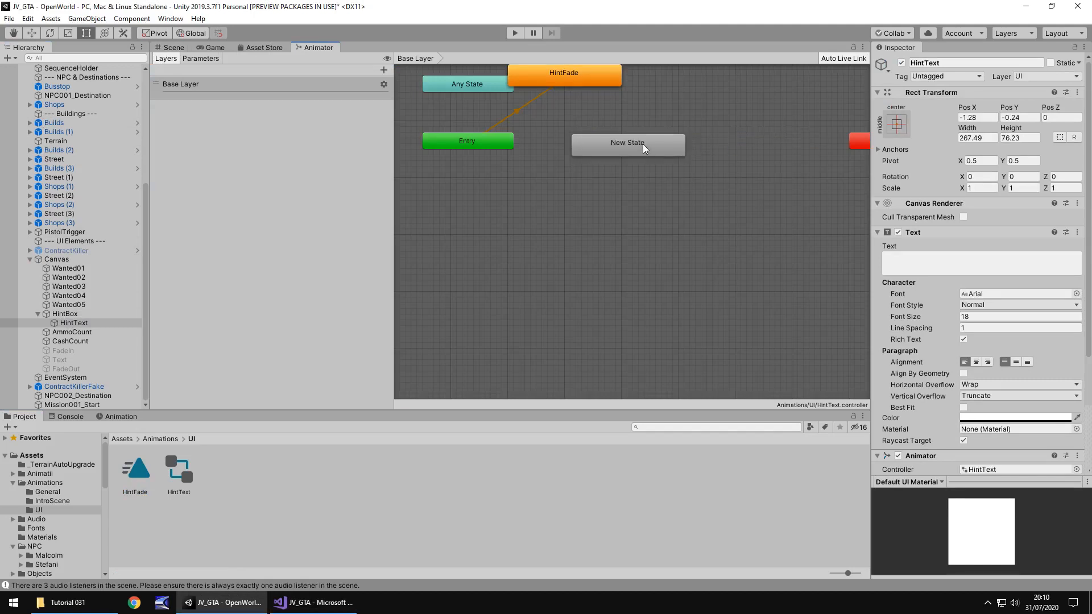
Step: Make New State the layer default state instead of HintFade
right_click(616, 149)
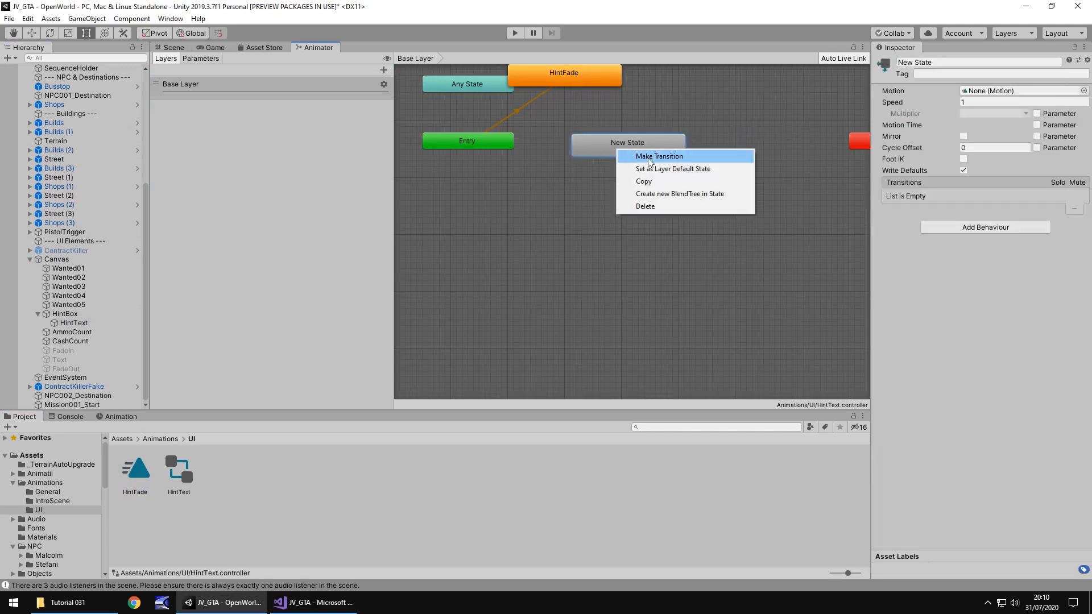
click(663, 170)
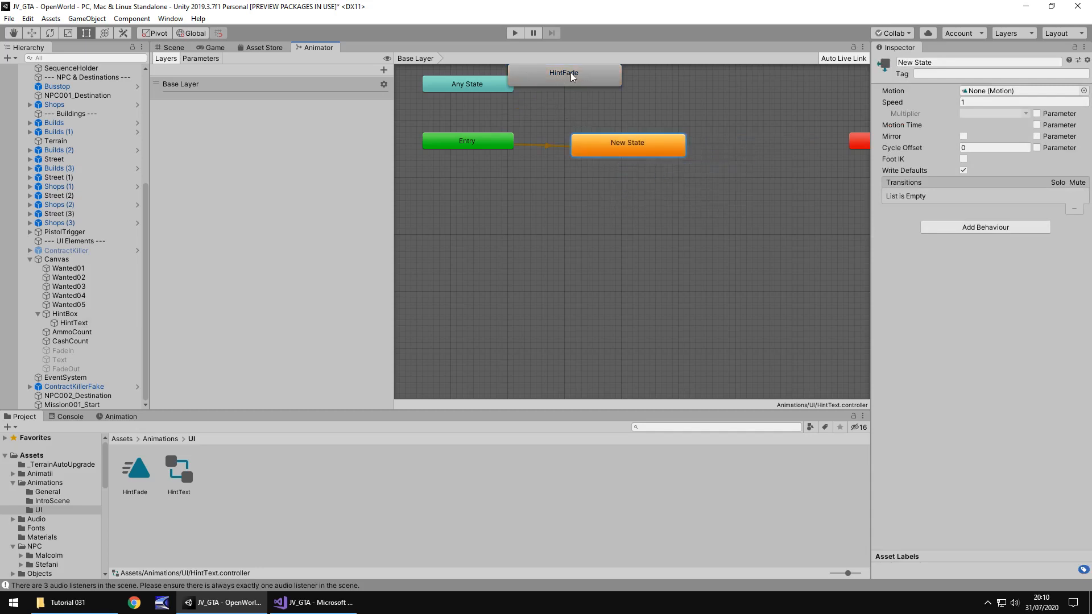
click(180, 49)
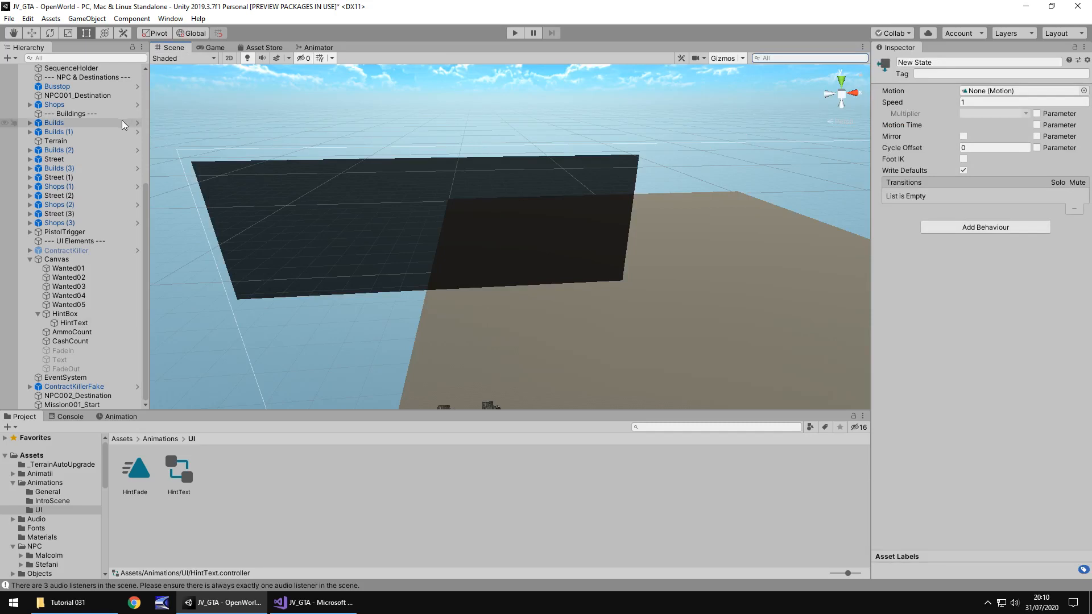
Step: Save GlobalHints.cs in Visual Studio and return to Unity
click(309, 602)
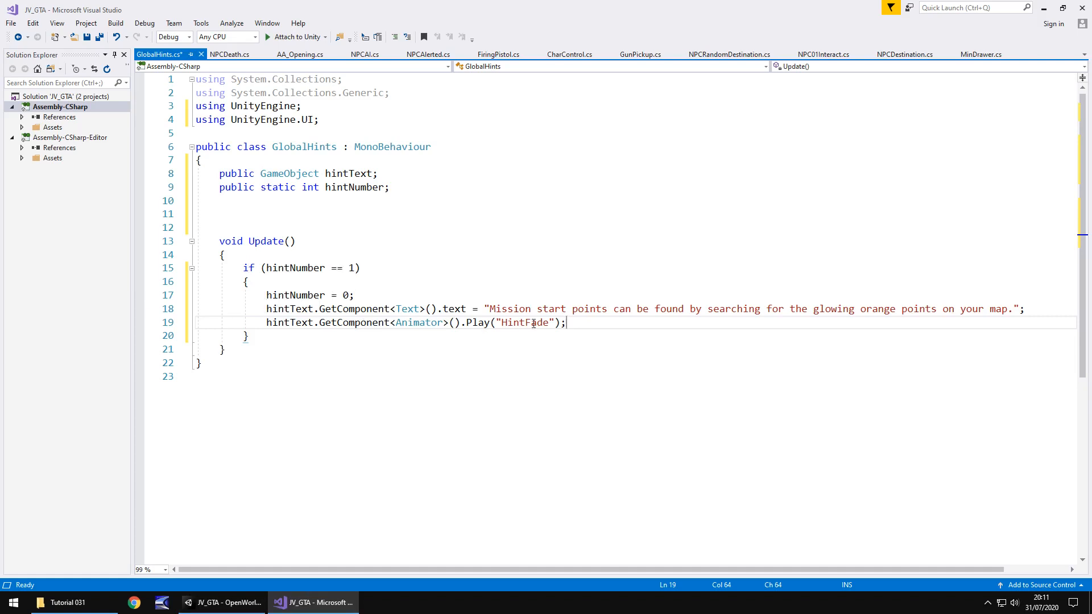
key(ctrl+s)
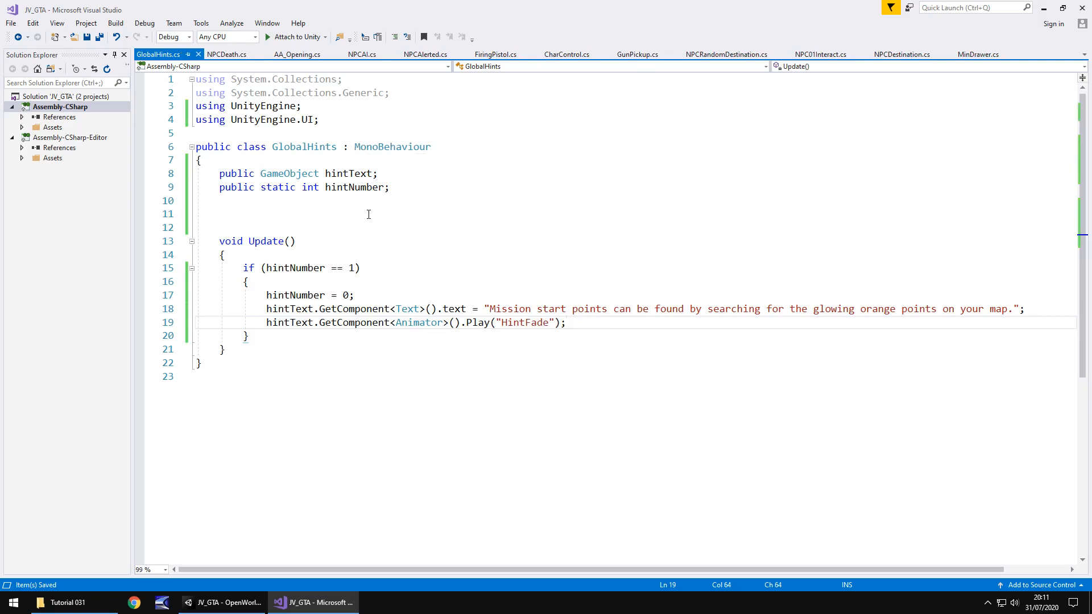
click(222, 602)
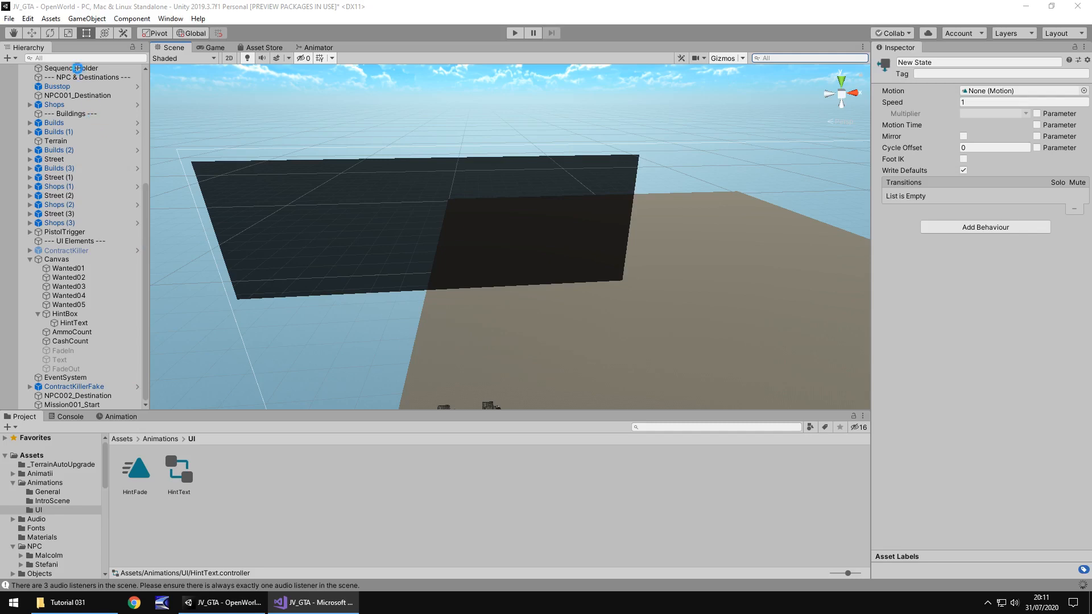
Step: Attach GlobalHints from Assets/Scripts/UI to SequenceHolder with HintText as its Hint Text
click(71, 68)
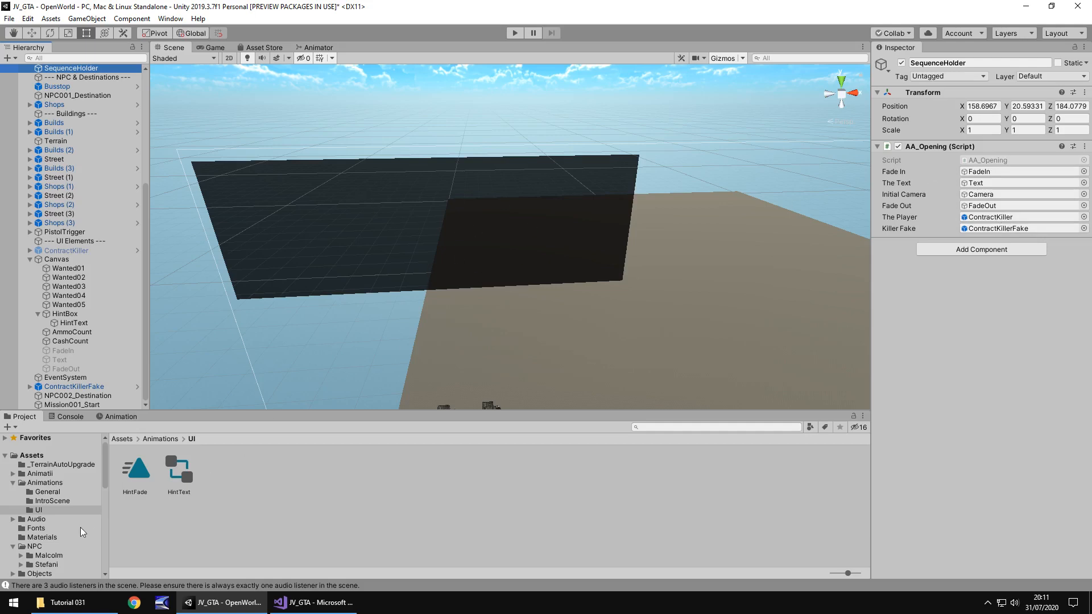
scroll(81, 527, down, 5)
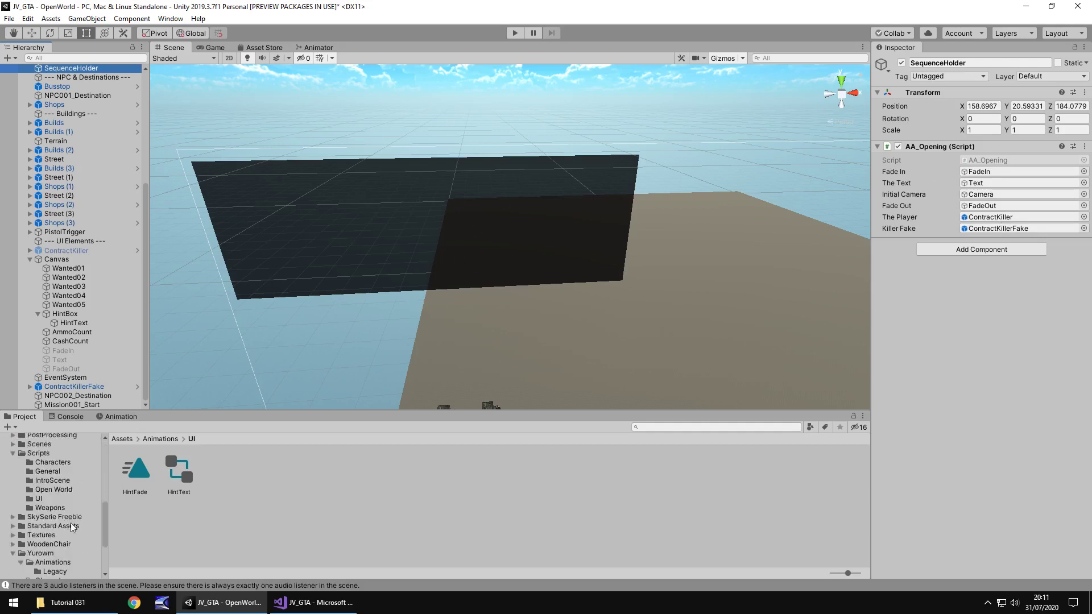
click(39, 498)
drag(136, 471, 996, 272)
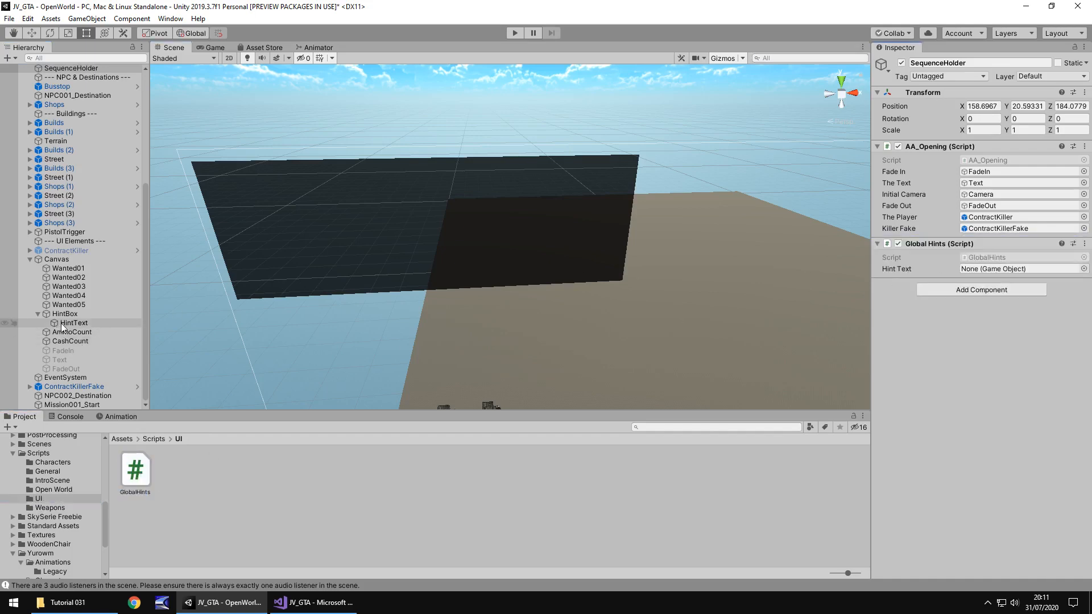
drag(73, 323, 994, 272)
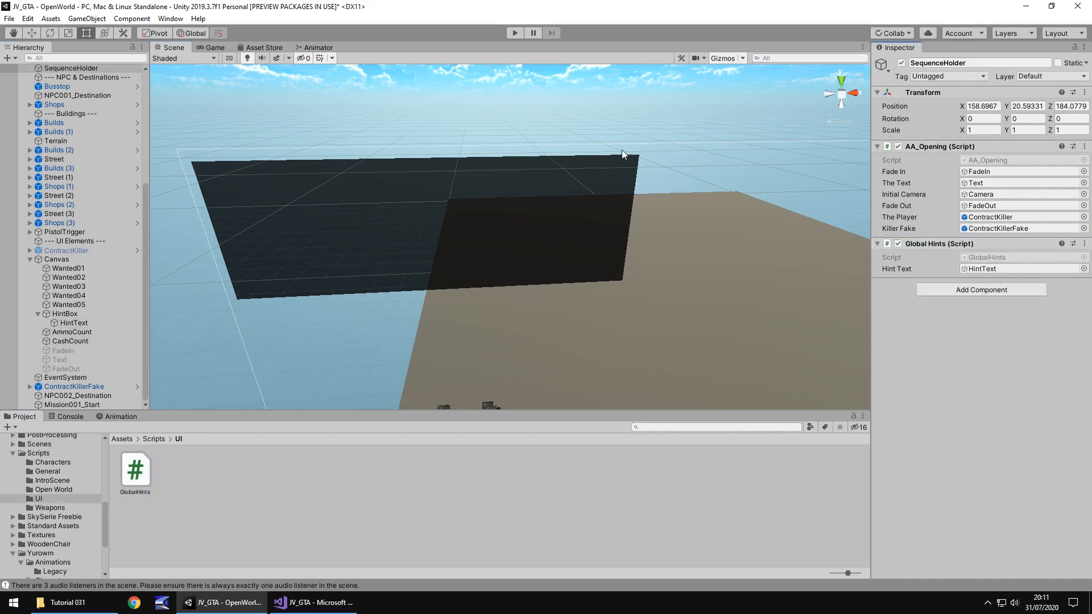
Step: Run a quick play test of the scene and stop it
click(512, 33)
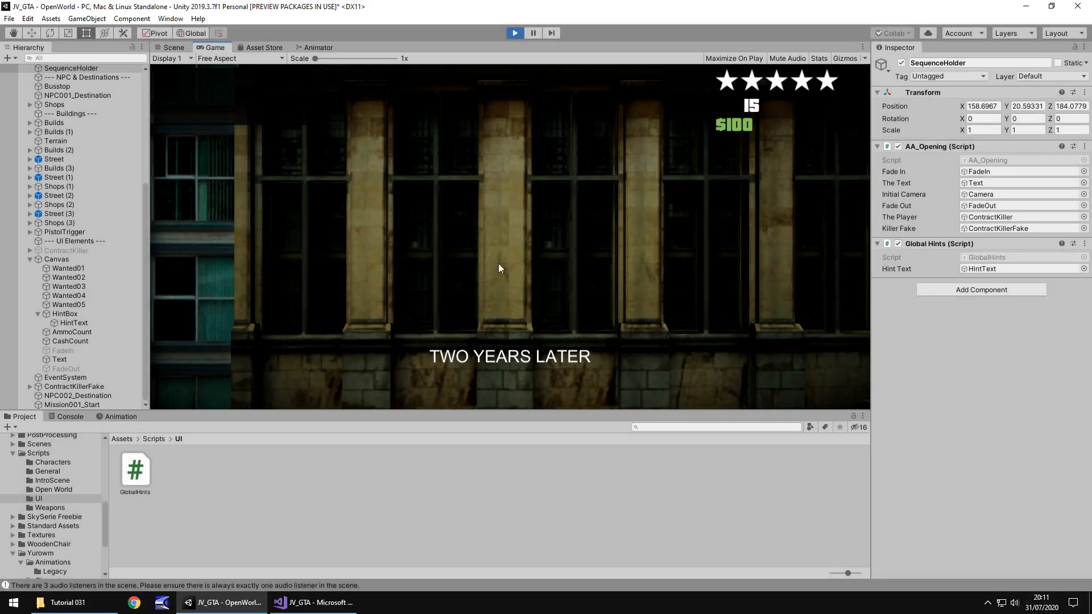
key(ctrl+p)
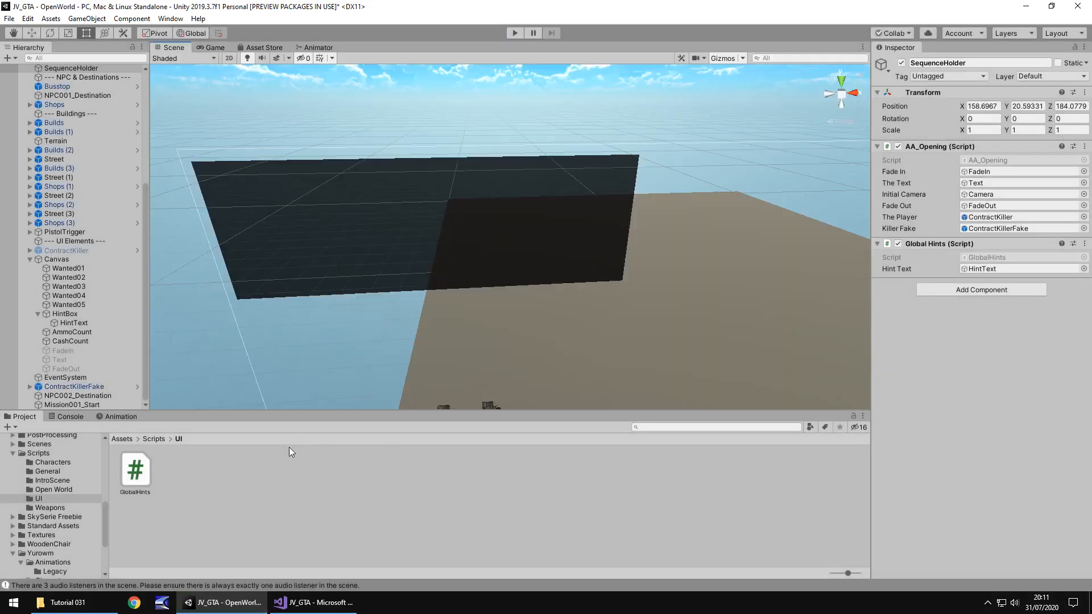
Step: In AA_Opening, add a WaitForSeconds(4) line after the FadeInAnim line
double_click(987, 160)
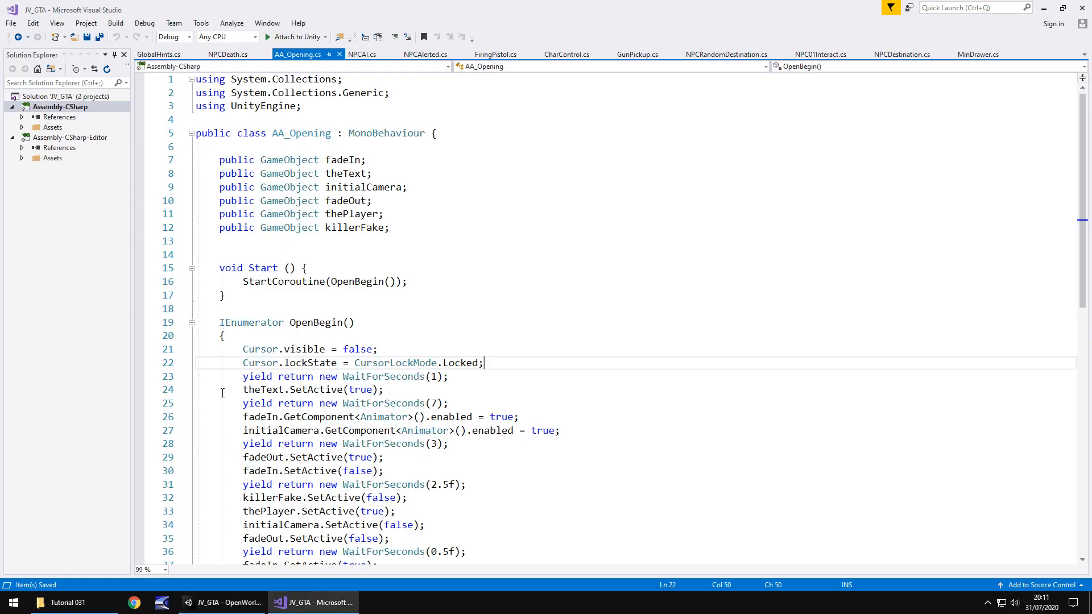
scroll(319, 349, down, 5)
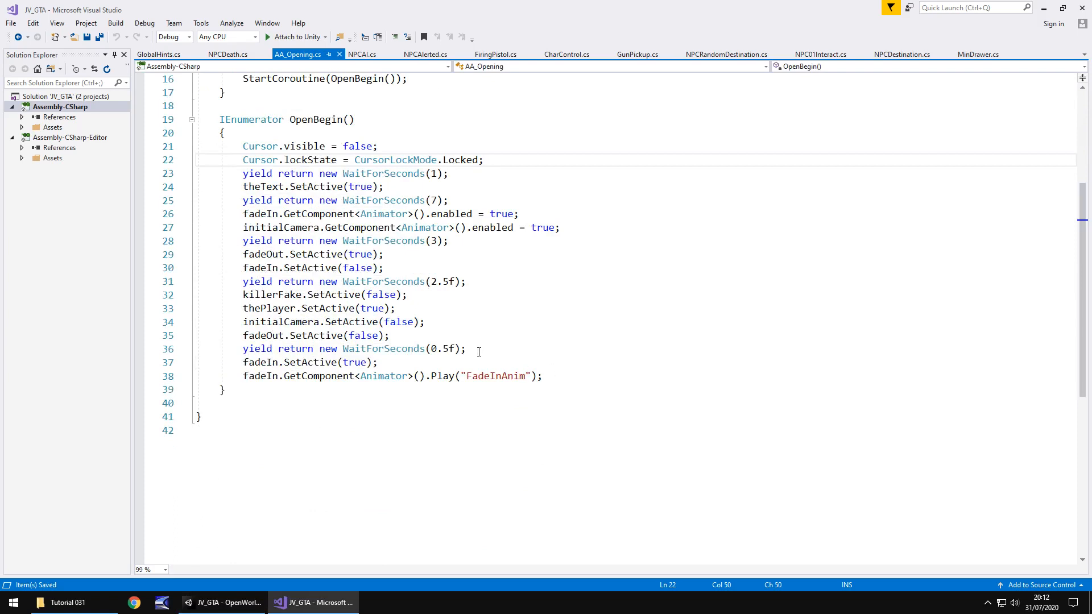
drag(465, 349, 243, 349)
key(ctrl+c)
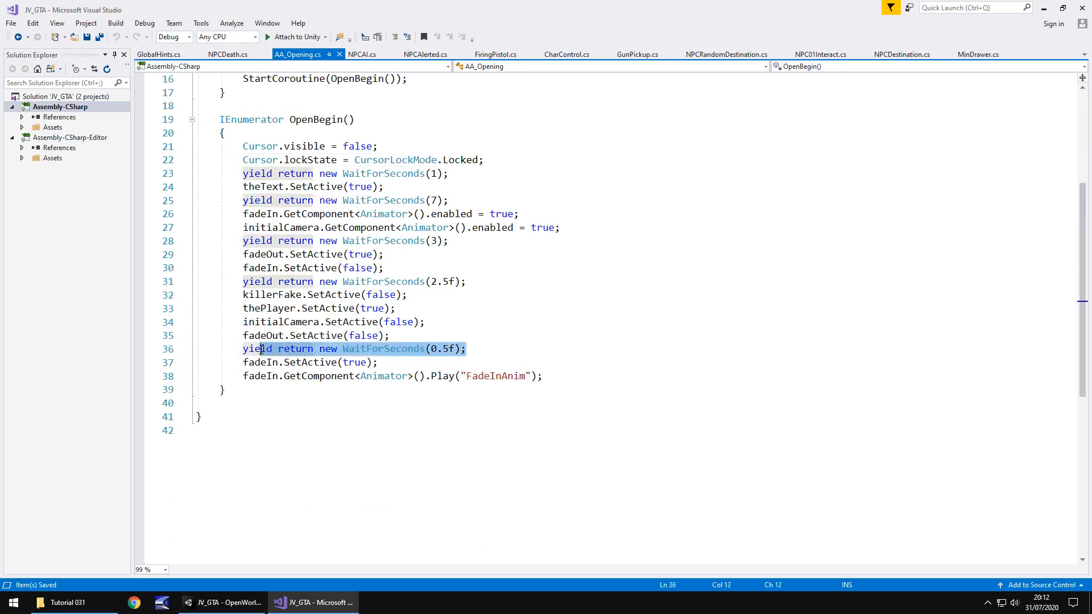
click(563, 376)
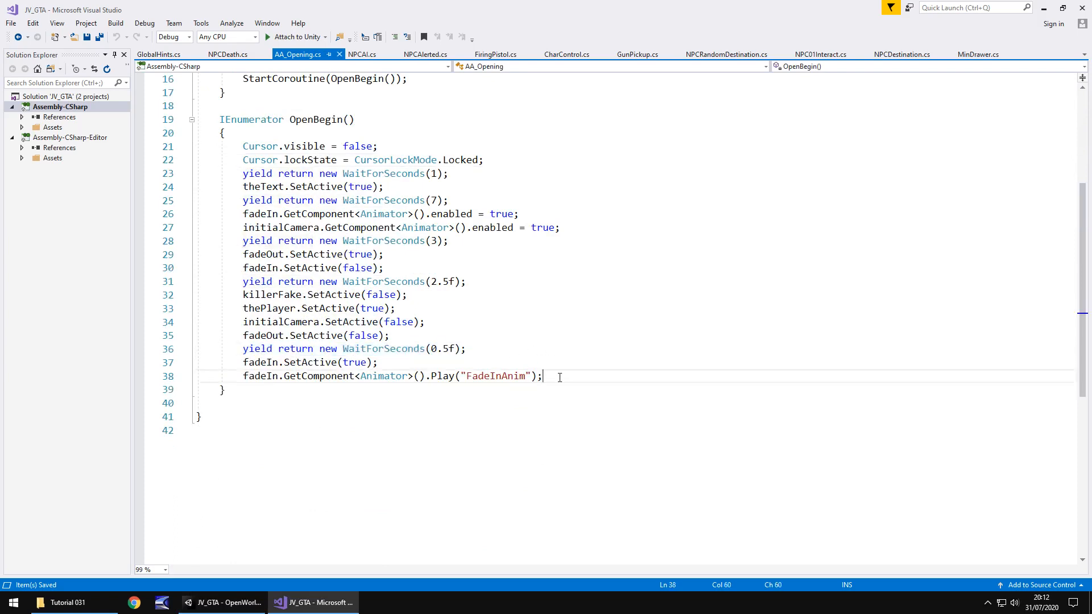
key(Return)
key(ctrl+v)
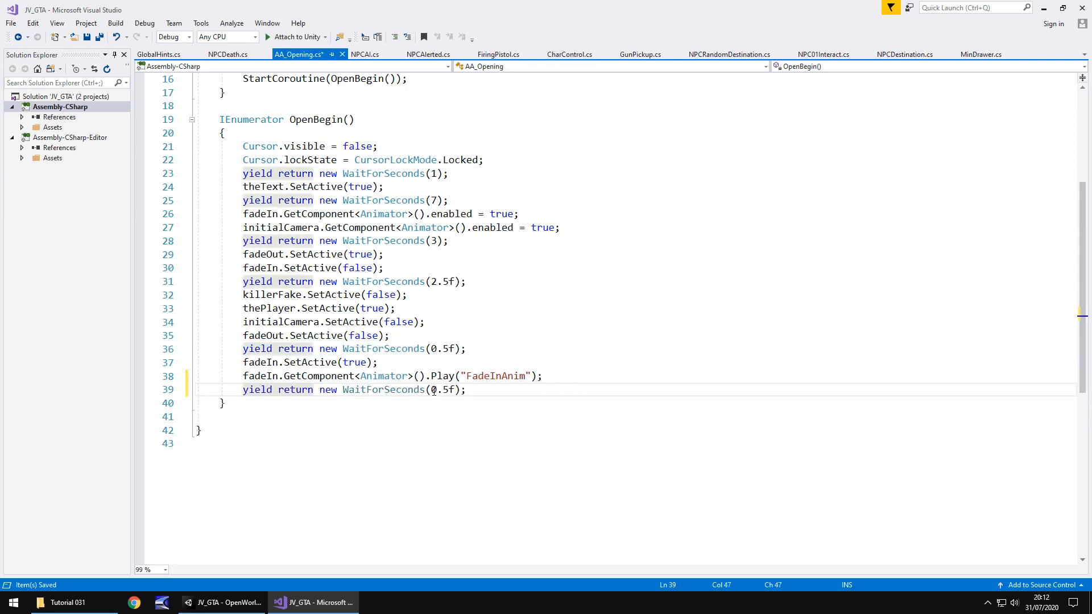
double_click(435, 389)
text(4)
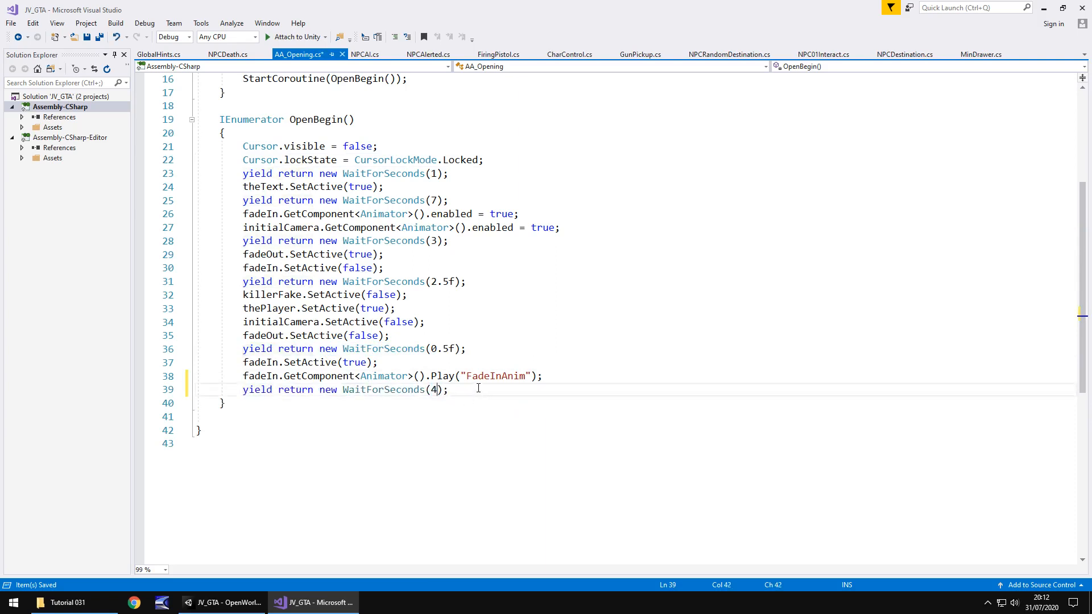
Step: Add GlobalHints.hintNumber = 1; at the end of OpenBegin and save
key(End)
key(Return)
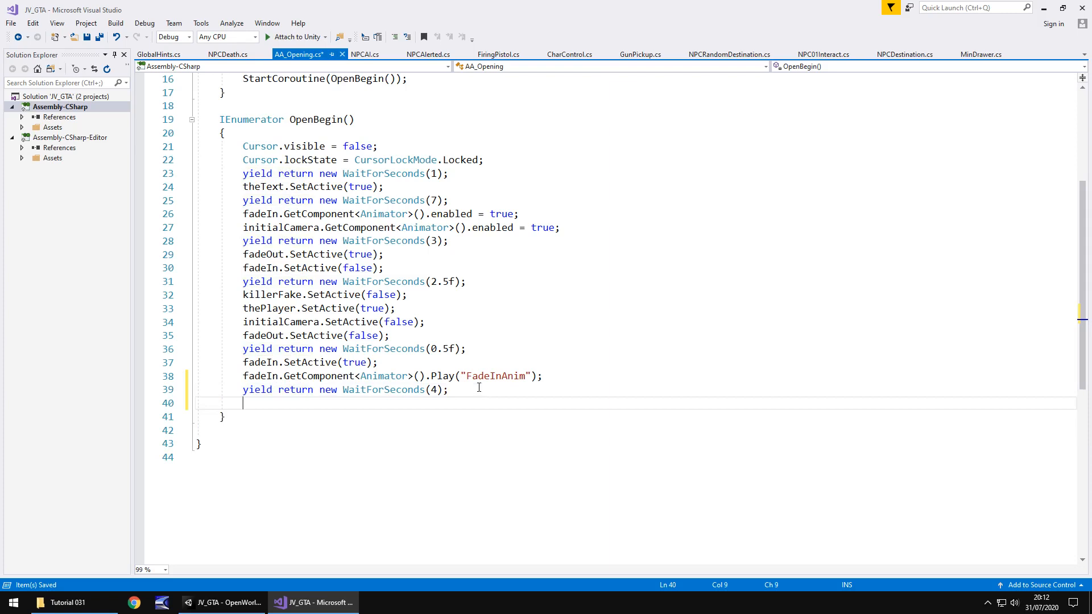
text(Glob)
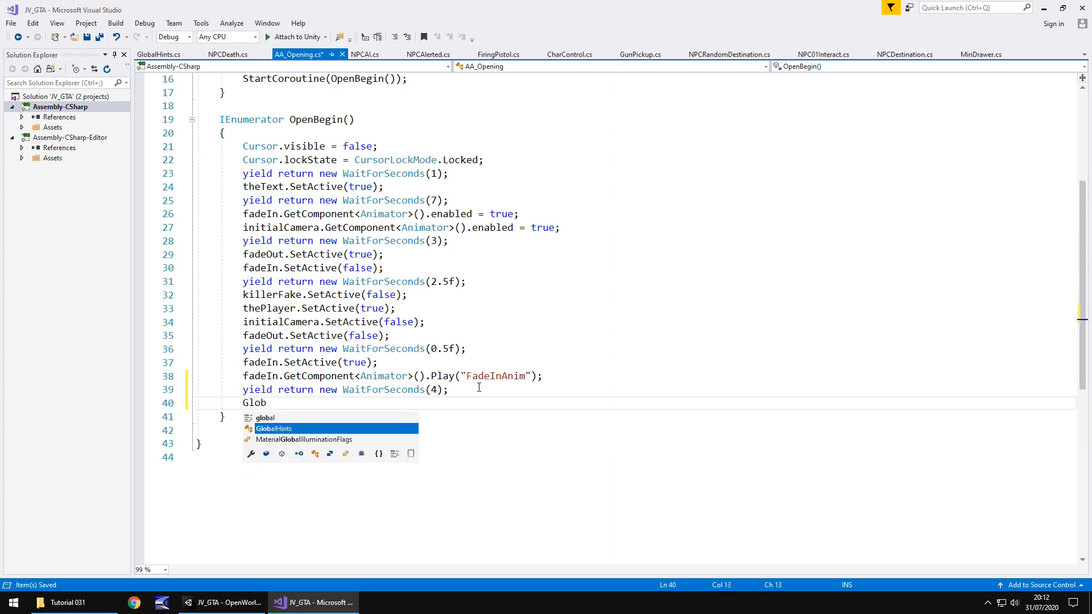
key(Tab)
text(.h)
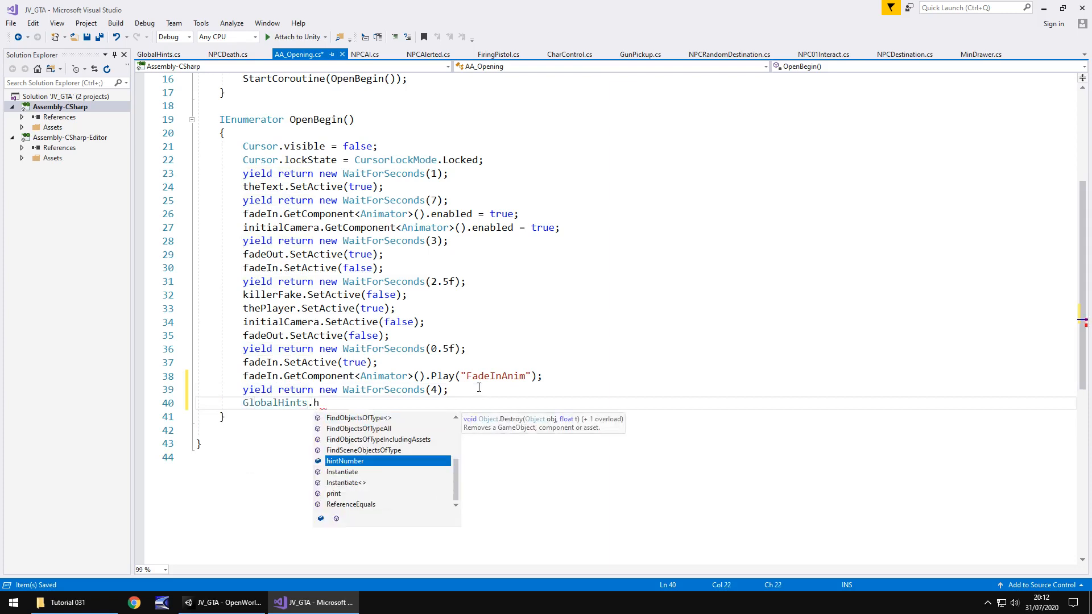
key(Tab)
text(=)
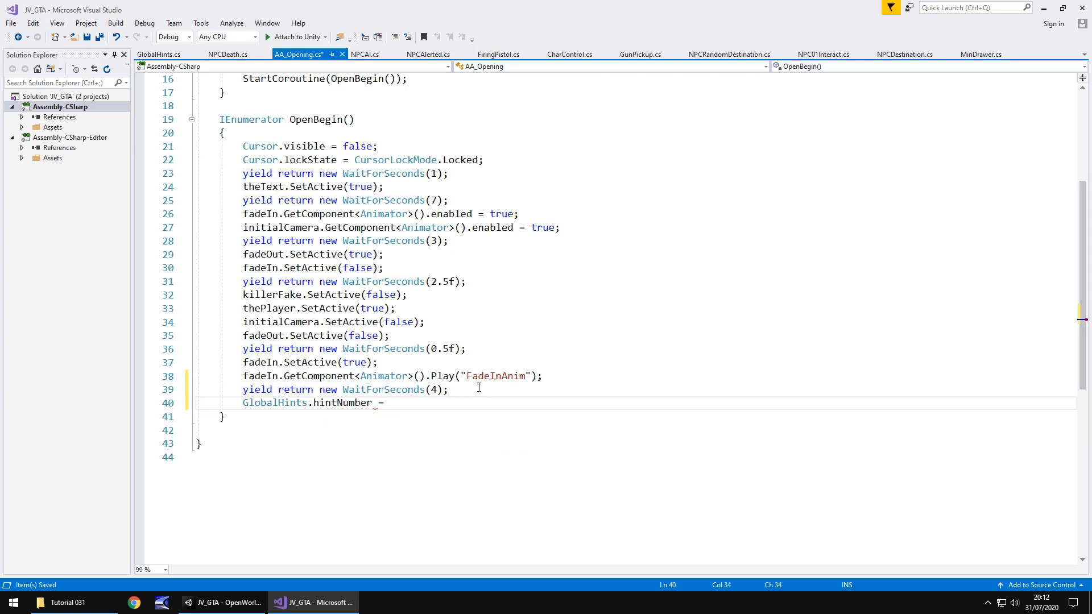
text( 1;)
key(ctrl+s)
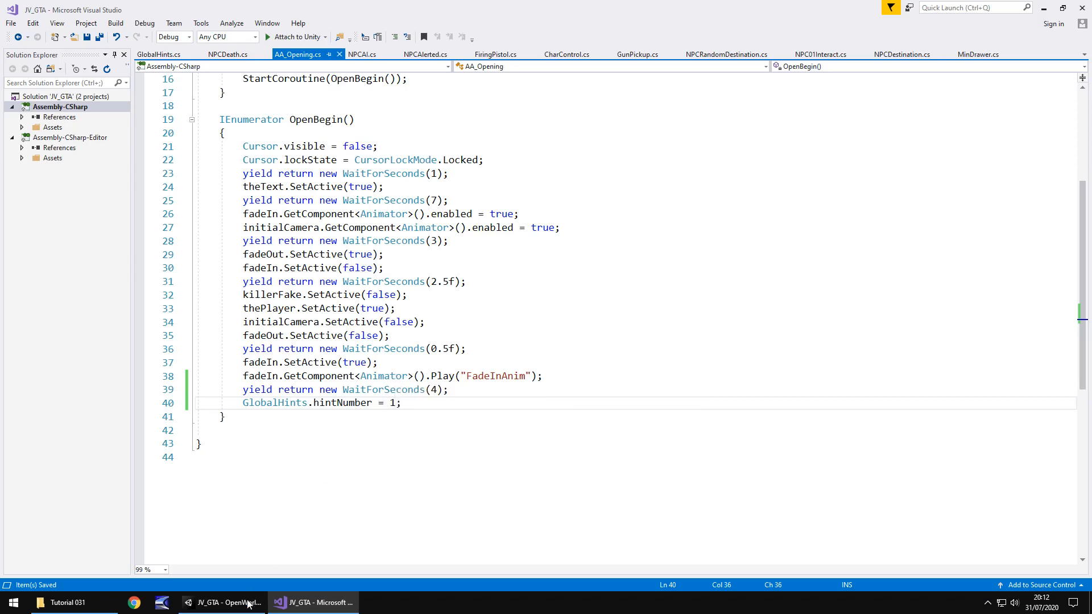
Step: Enable the FadeIn object so the black panel covers the scene, then play the game
click(227, 602)
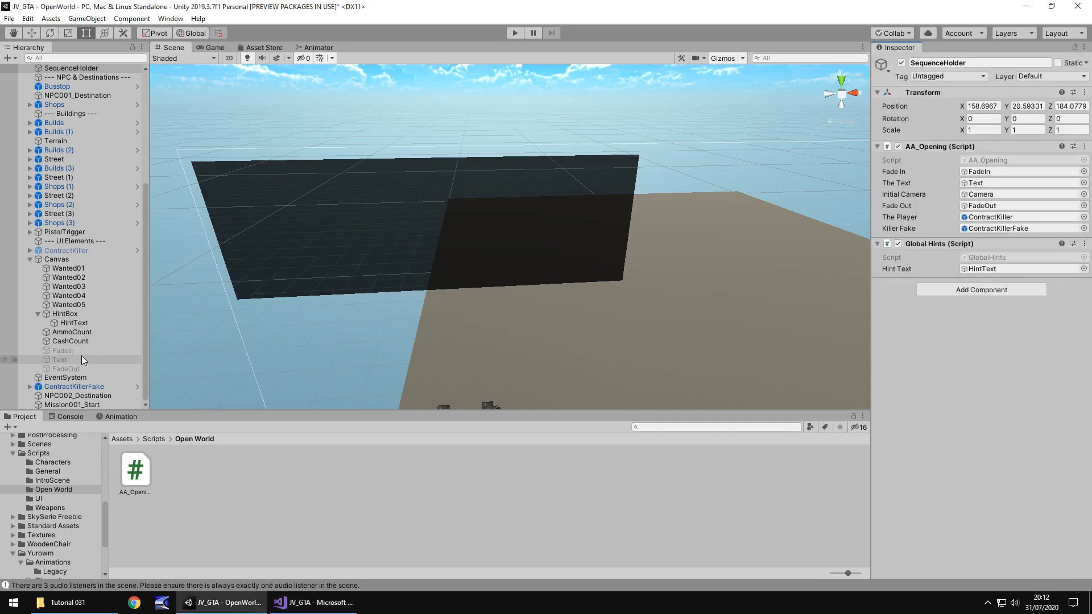
click(67, 351)
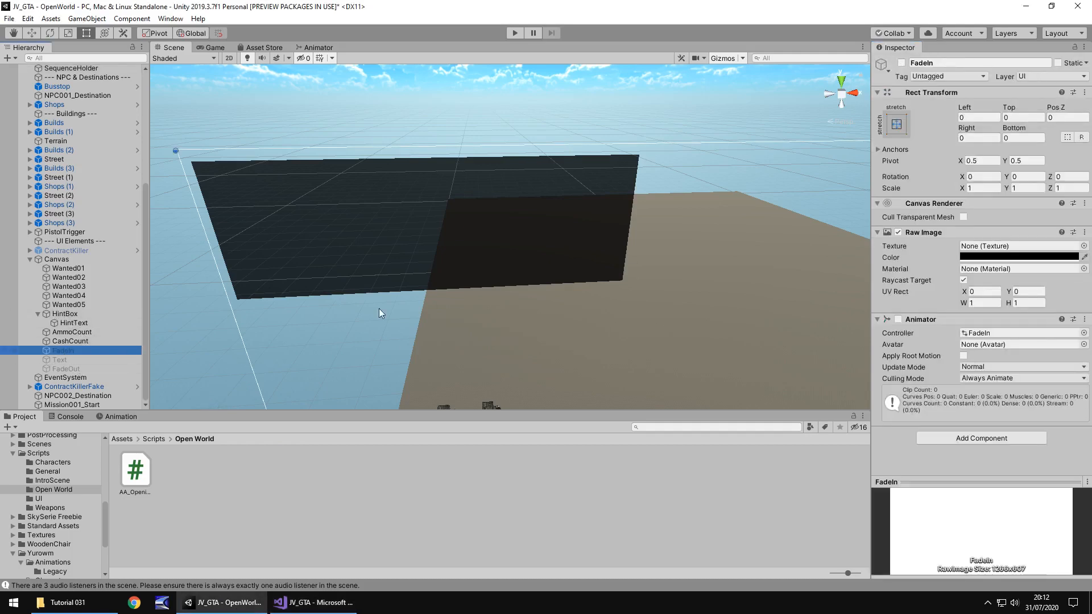
click(901, 63)
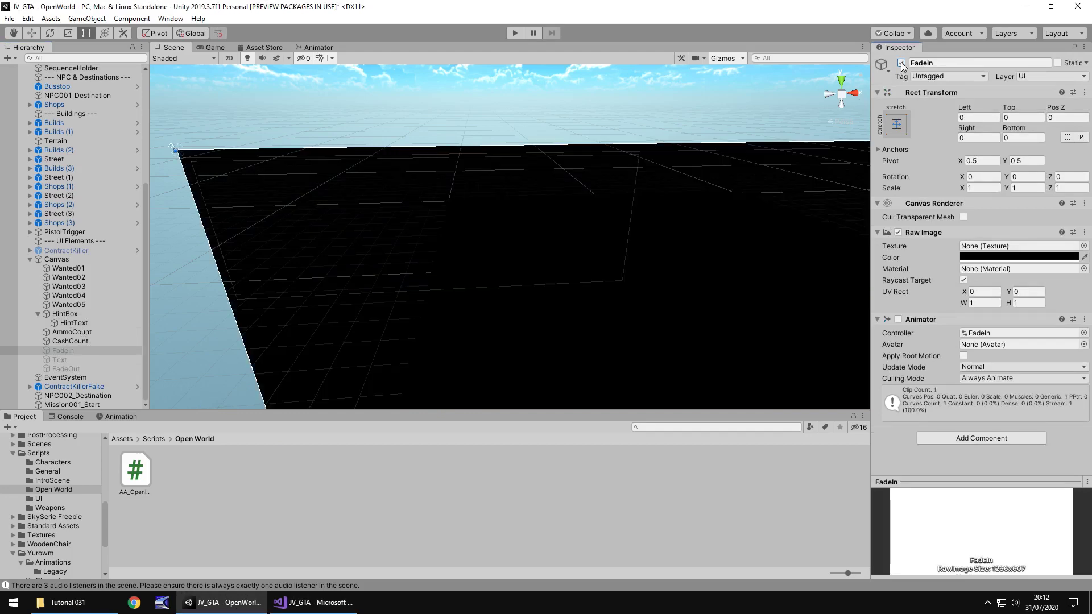
click(445, 521)
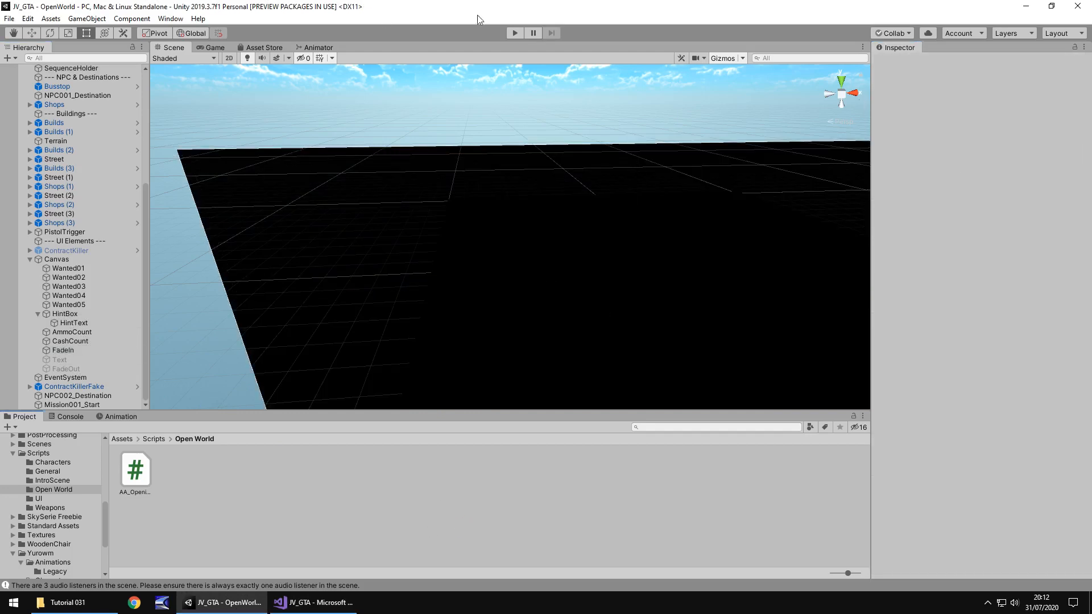
click(512, 32)
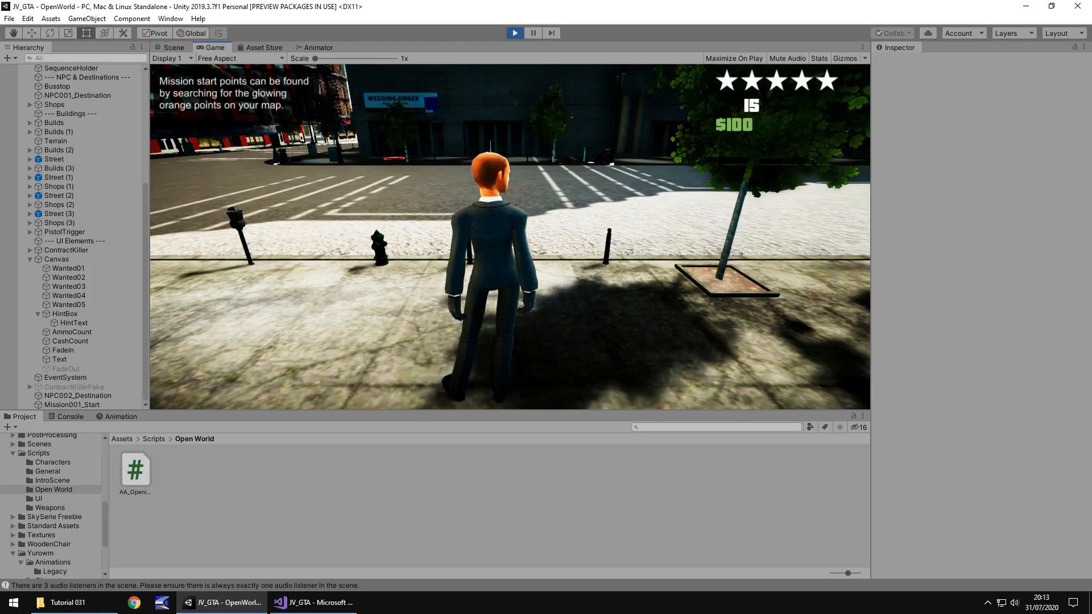
key(w)
key(w)
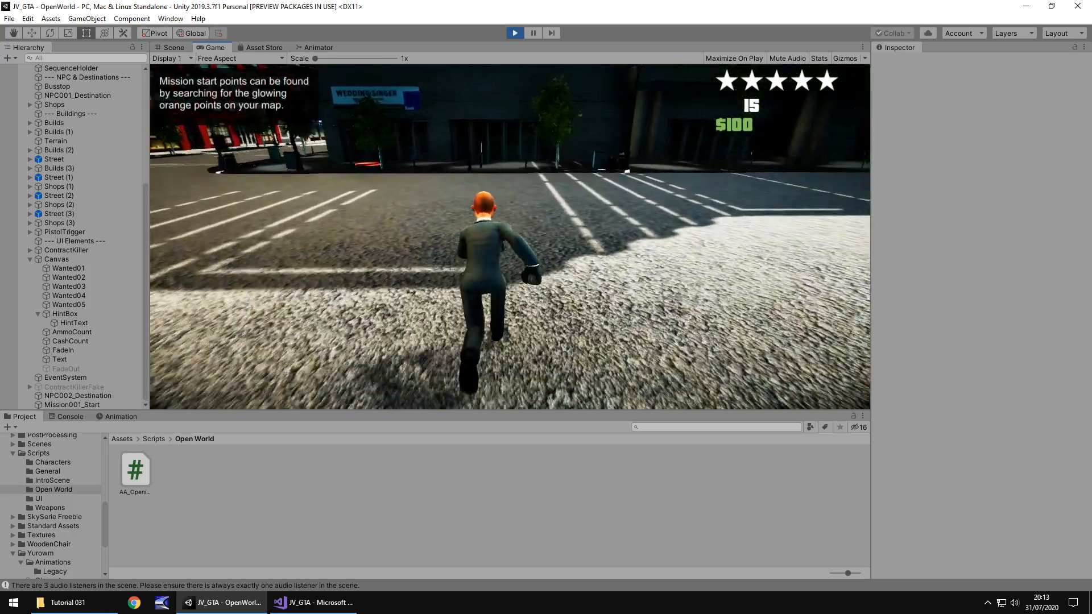
key(w)
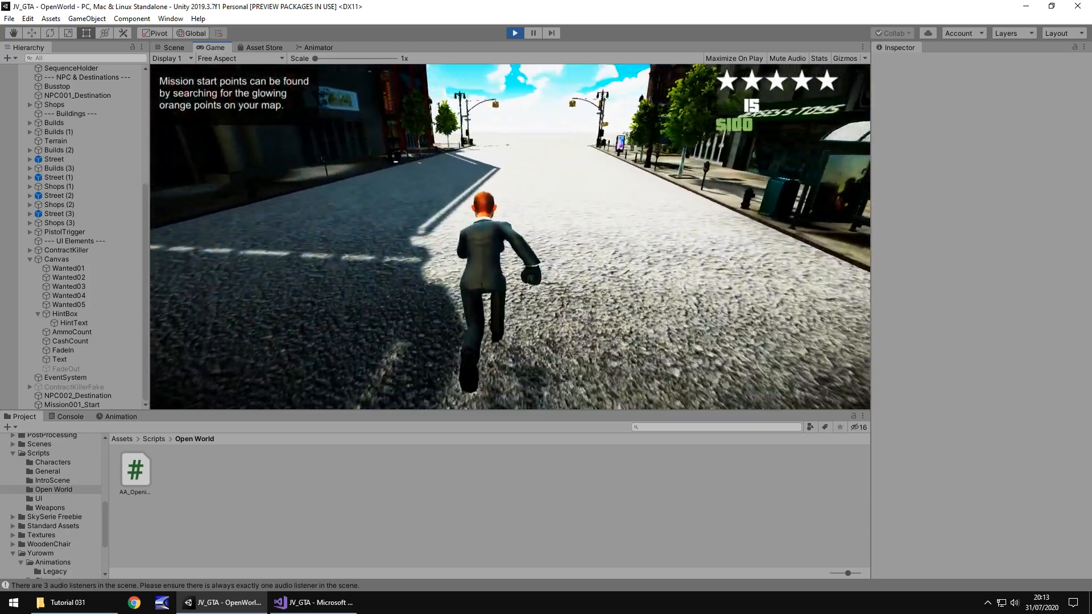
key(w)
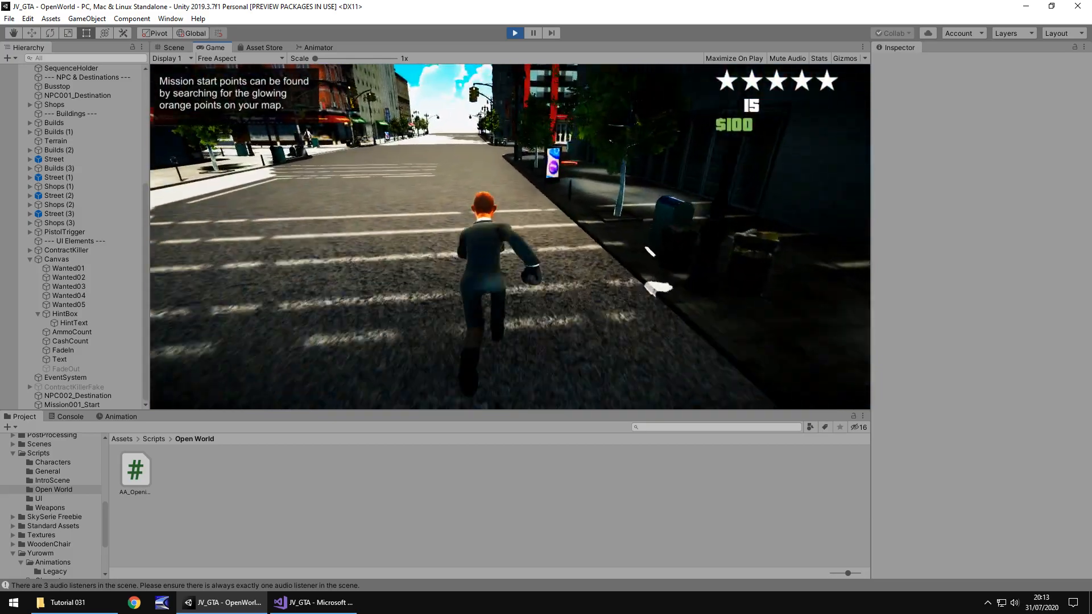
key(w)
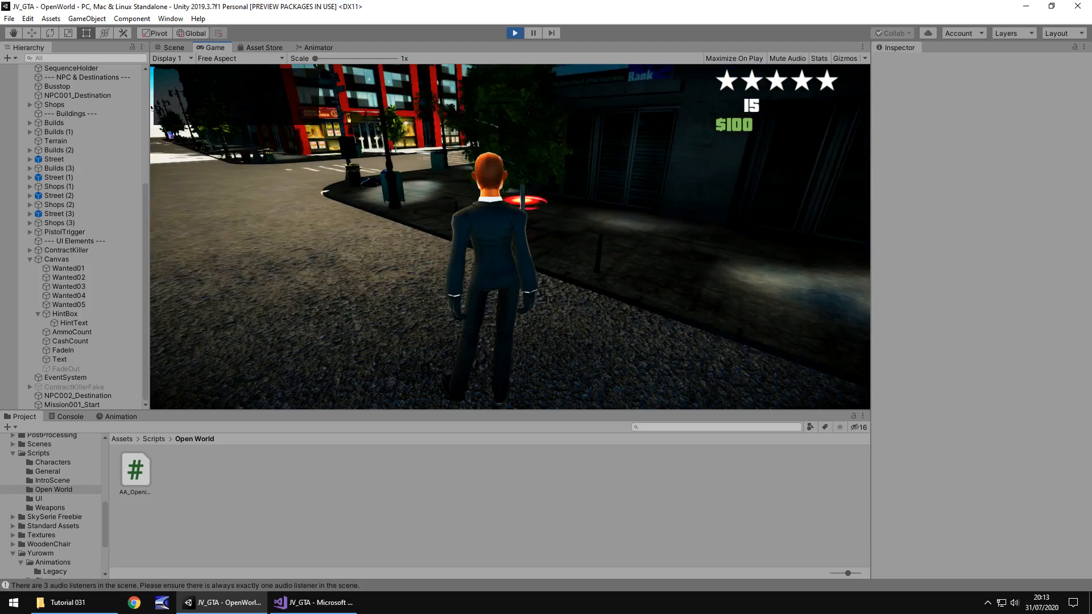
key(ctrl+p)
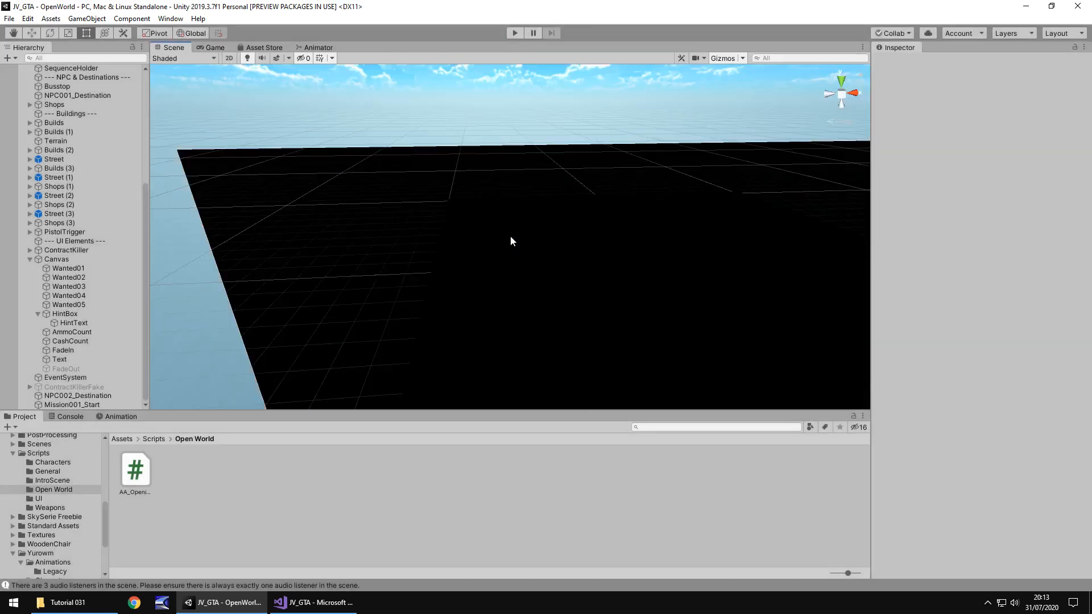